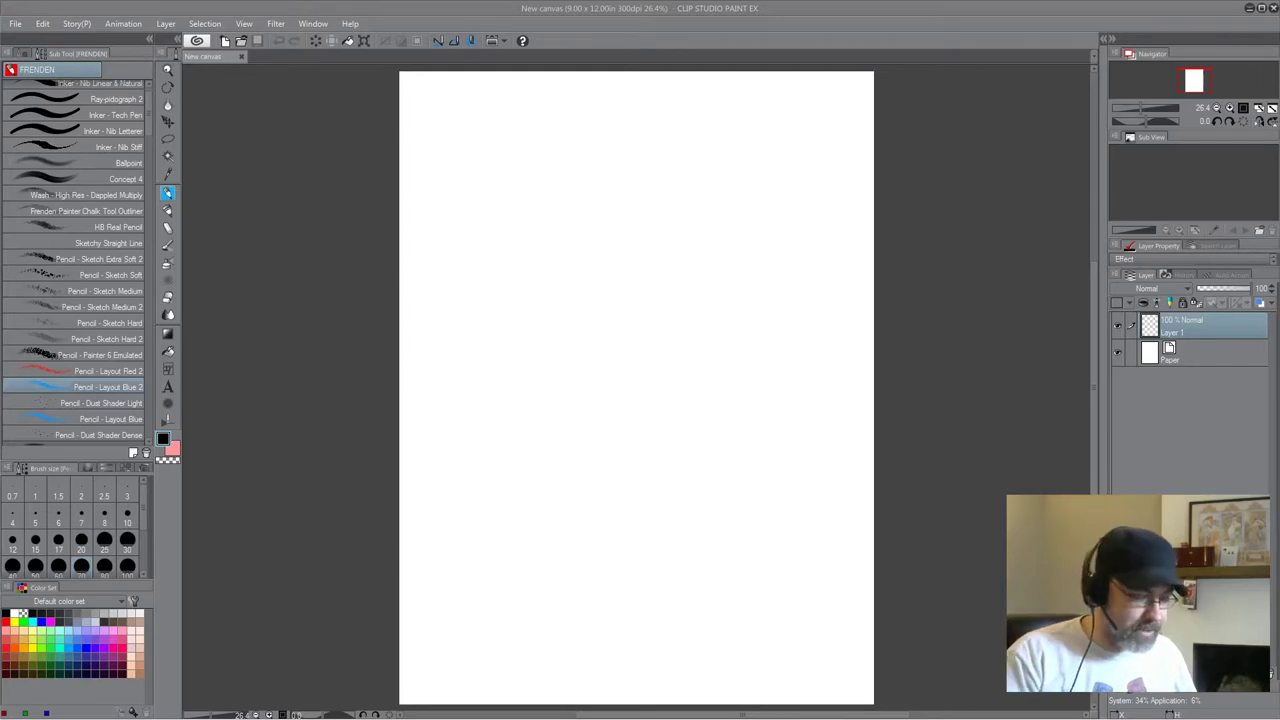
Sketch the head as a loose oval with a tapered jaw in the canvas's upper half, using the Pencil - Layout Blue 2 brush.
{"action": "left_click", "coordinate": [107, 390]}
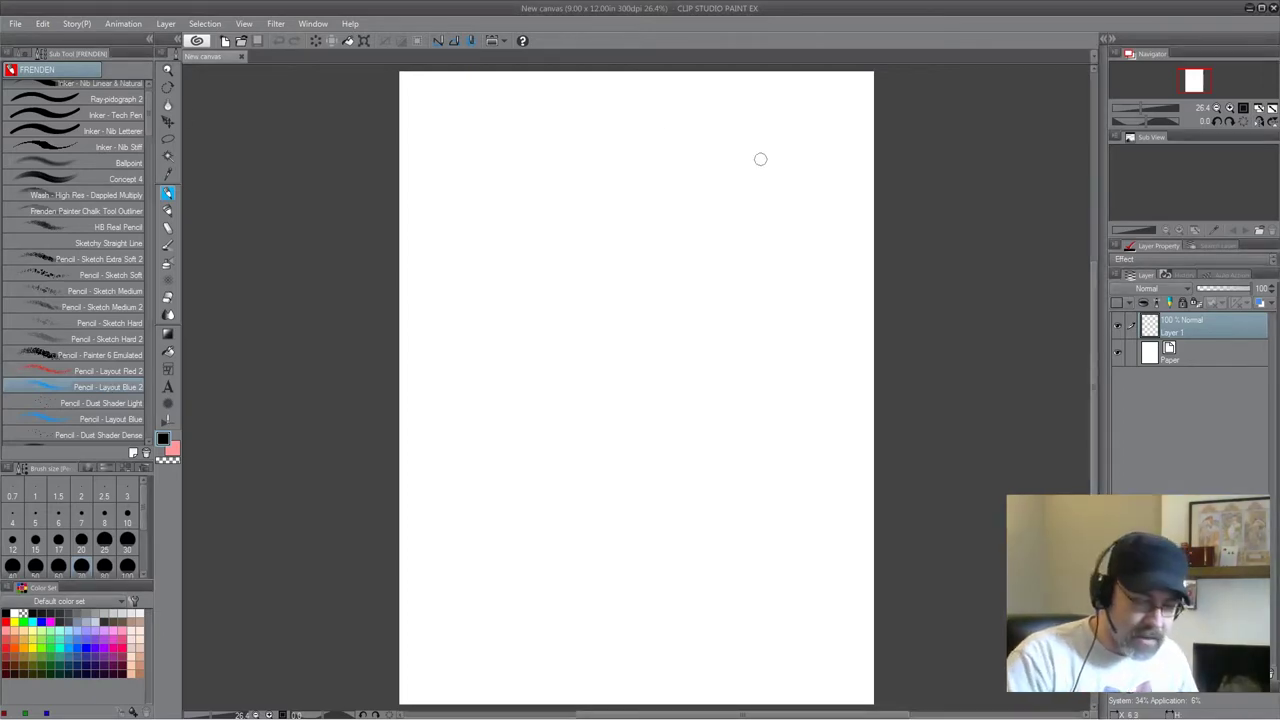
{"action": "scroll", "coordinate": [147, 110], "scroll_direction": "up", "scroll_amount": 1}
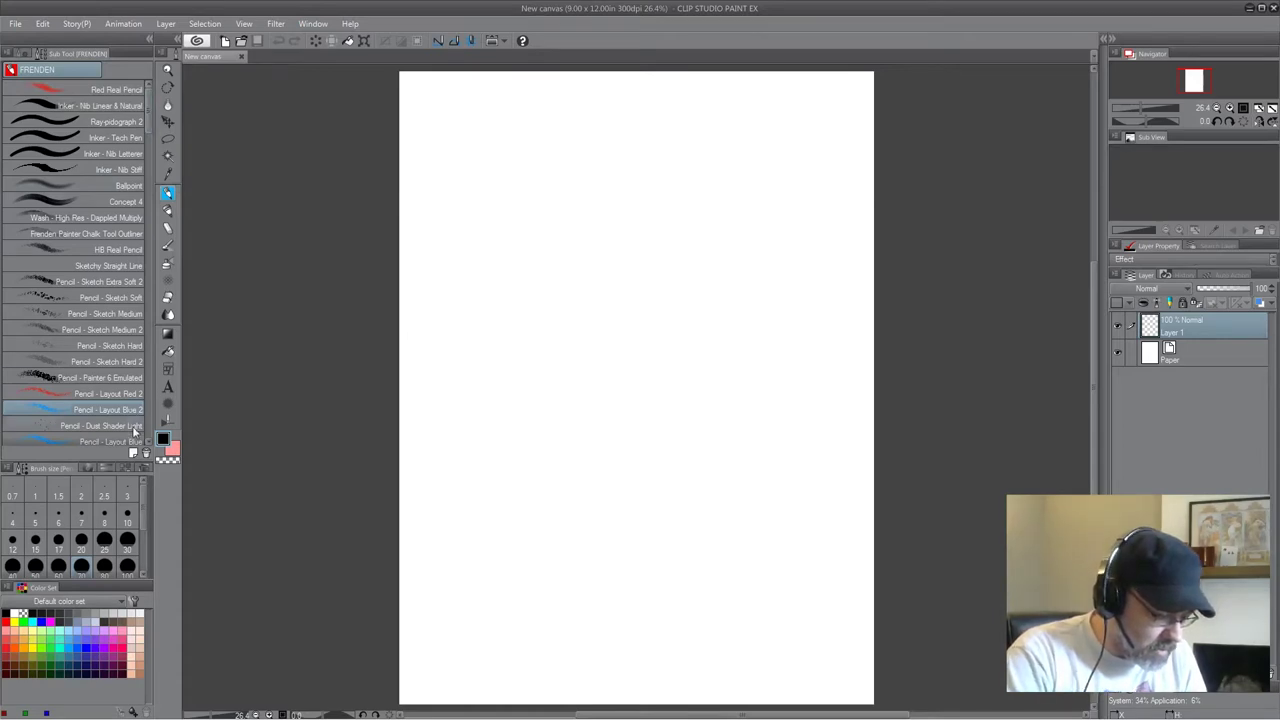
{"action": "left_click_drag", "start_coordinate": [1094, 275], "coordinate": [1091, 272]}
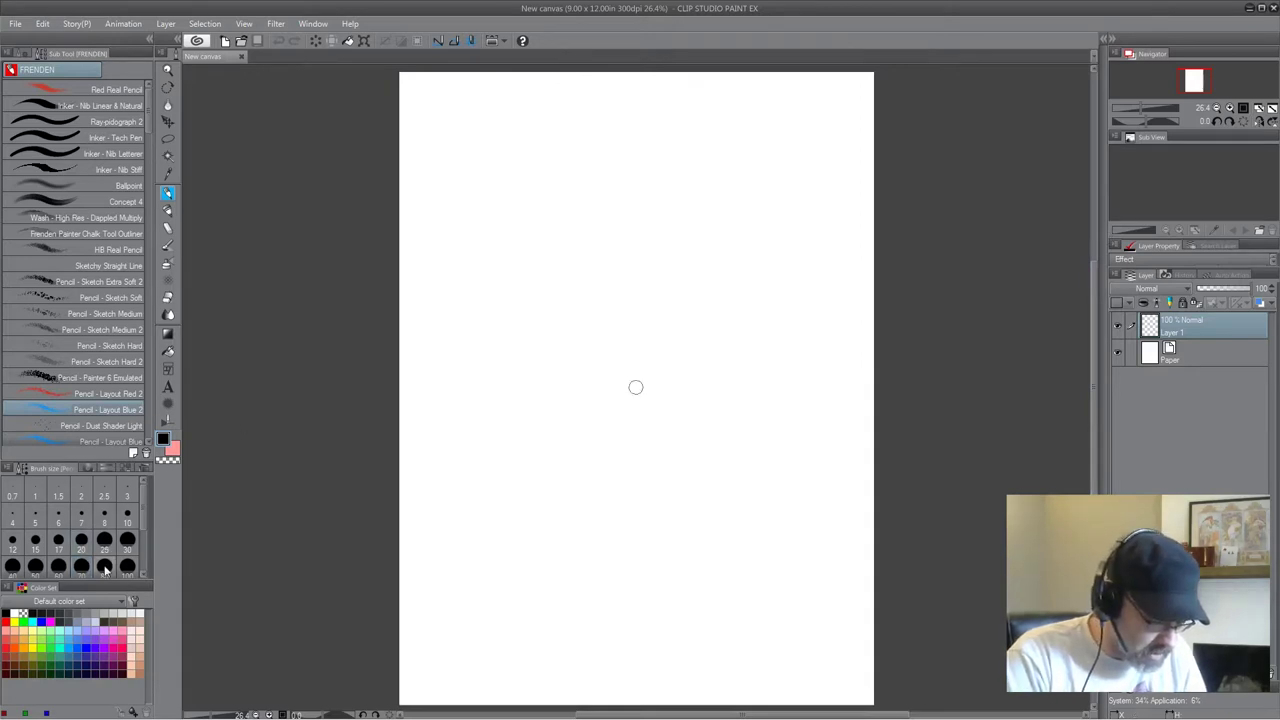
{"action": "left_click_drag", "start_coordinate": [561, 127], "coordinate": [520, 220]}
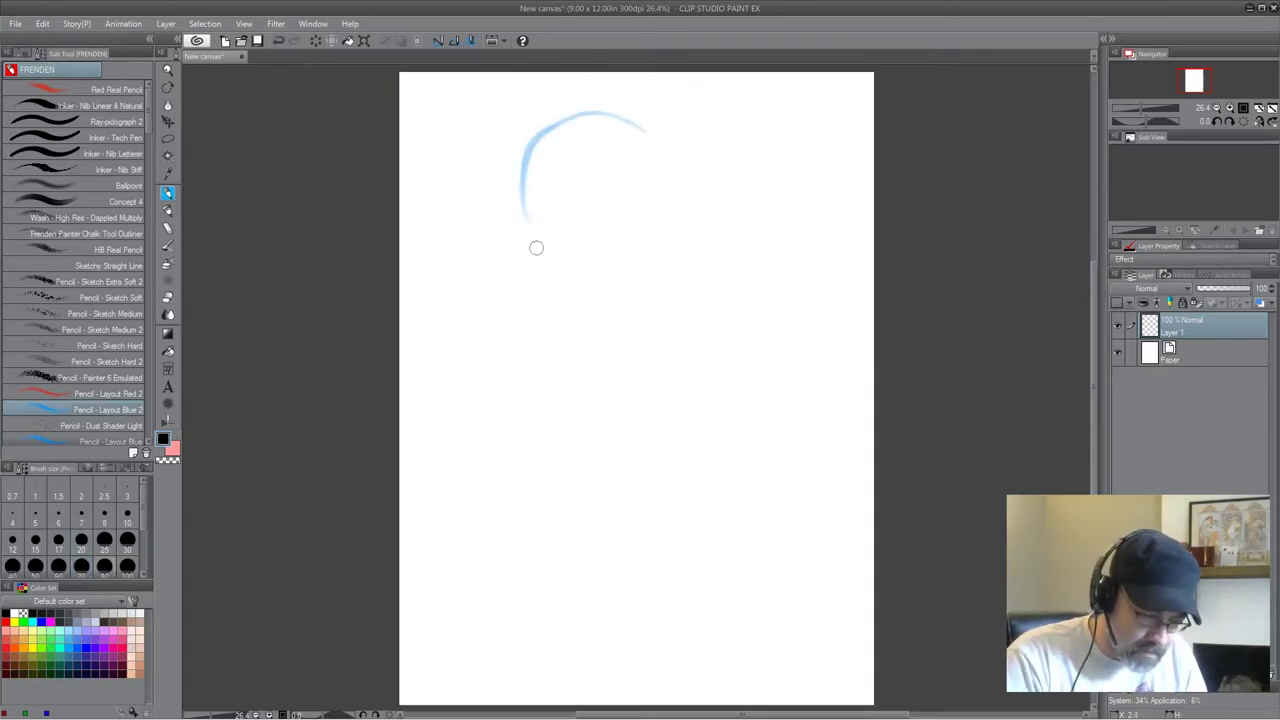
{"action": "left_click_drag", "start_coordinate": [631, 120], "coordinate": [676, 232]}
{"action": "mouse_move", "coordinate": [524, 222]}
{"action": "left_mouse_down"}
{"action": "mouse_move", "coordinate": [546, 286]}
{"action": "mouse_move", "coordinate": [583, 329]}
{"action": "mouse_move", "coordinate": [630, 342]}
{"action": "left_mouse_up"}
{"action": "left_click_drag", "start_coordinate": [660, 160], "coordinate": [678, 286]}
{"action": "mouse_move", "coordinate": [685, 188]}
{"action": "left_mouse_down"}
{"action": "mouse_move", "coordinate": [574, 299]}
{"action": "mouse_move", "coordinate": [662, 316]}
{"action": "left_mouse_up"}
{"action": "mouse_move", "coordinate": [566, 308]}
{"action": "left_mouse_down"}
{"action": "mouse_move", "coordinate": [668, 320]}
{"action": "mouse_move", "coordinate": [676, 305]}
{"action": "left_mouse_up"}
{"action": "left_click_drag", "start_coordinate": [683, 260], "coordinate": [657, 131]}
{"action": "mouse_move", "coordinate": [680, 180]}
{"action": "left_mouse_down"}
{"action": "mouse_move", "coordinate": [581, 115]}
{"action": "mouse_move", "coordinate": [648, 370]}
{"action": "left_mouse_up"}
Draw a tilted eye line and a vertical centre line across the head oval as face guidelines.
{"action": "left_click_drag", "start_coordinate": [500, 240], "coordinate": [712, 205]}
{"action": "left_click_drag", "start_coordinate": [600, 150], "coordinate": [638, 360]}
{"action": "mouse_move", "coordinate": [605, 157]}
{"action": "left_mouse_down"}
{"action": "mouse_move", "coordinate": [636, 333]}
{"action": "mouse_move", "coordinate": [583, 352]}
{"action": "left_mouse_up"}
Rough in the neck sides, the collar line and the first shoulder slopes beneath the head.
{"action": "mouse_move", "coordinate": [666, 318]}
{"action": "left_mouse_down"}
{"action": "mouse_move", "coordinate": [648, 410]}
{"action": "mouse_move", "coordinate": [742, 406]}
{"action": "left_mouse_up"}
{"action": "left_click_drag", "start_coordinate": [576, 397], "coordinate": [549, 411]}
{"action": "left_click_drag", "start_coordinate": [648, 413], "coordinate": [498, 470]}
{"action": "left_click_drag", "start_coordinate": [568, 430], "coordinate": [488, 507]}
{"action": "left_click_drag", "start_coordinate": [506, 495], "coordinate": [512, 527]}
{"action": "left_click_drag", "start_coordinate": [621, 288], "coordinate": [636, 368]}
Sketch light ears at both ends of the eye line and restate the adjacent side of the head.
{"action": "left_click_drag", "start_coordinate": [515, 247], "coordinate": [529, 275]}
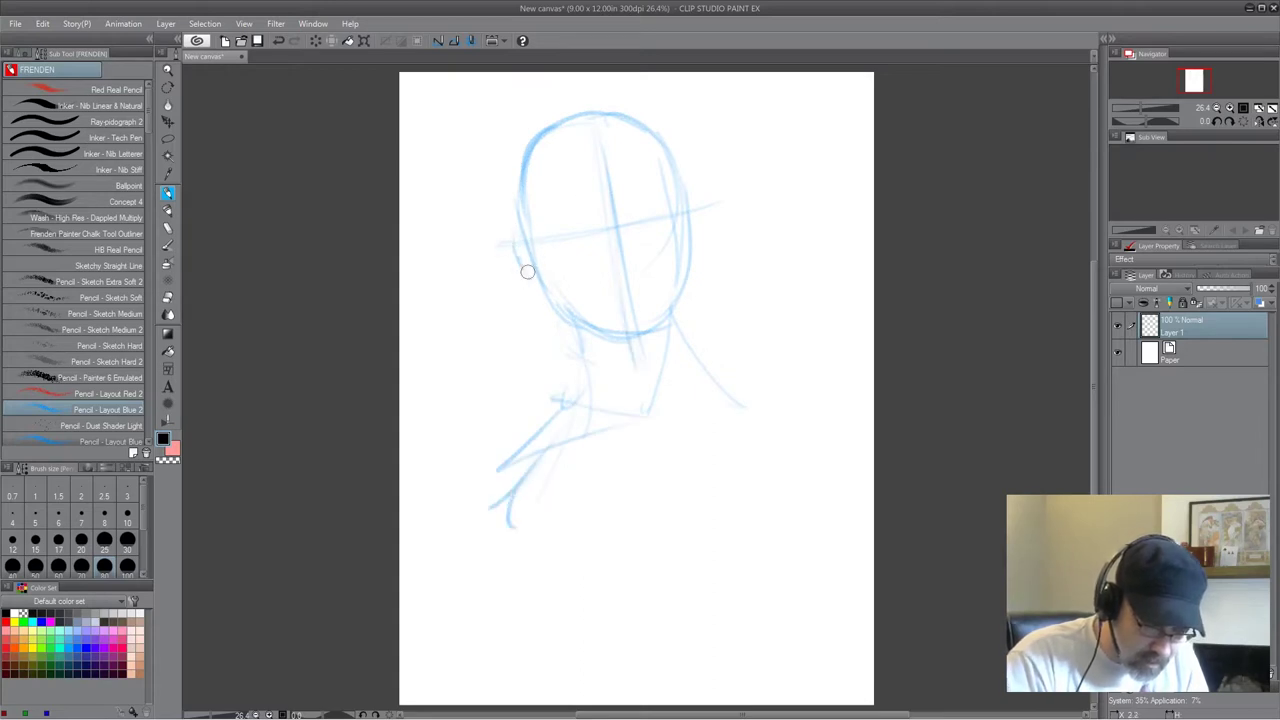
{"action": "left_click_drag", "start_coordinate": [698, 228], "coordinate": [693, 254]}
{"action": "left_click_drag", "start_coordinate": [676, 175], "coordinate": [689, 270]}
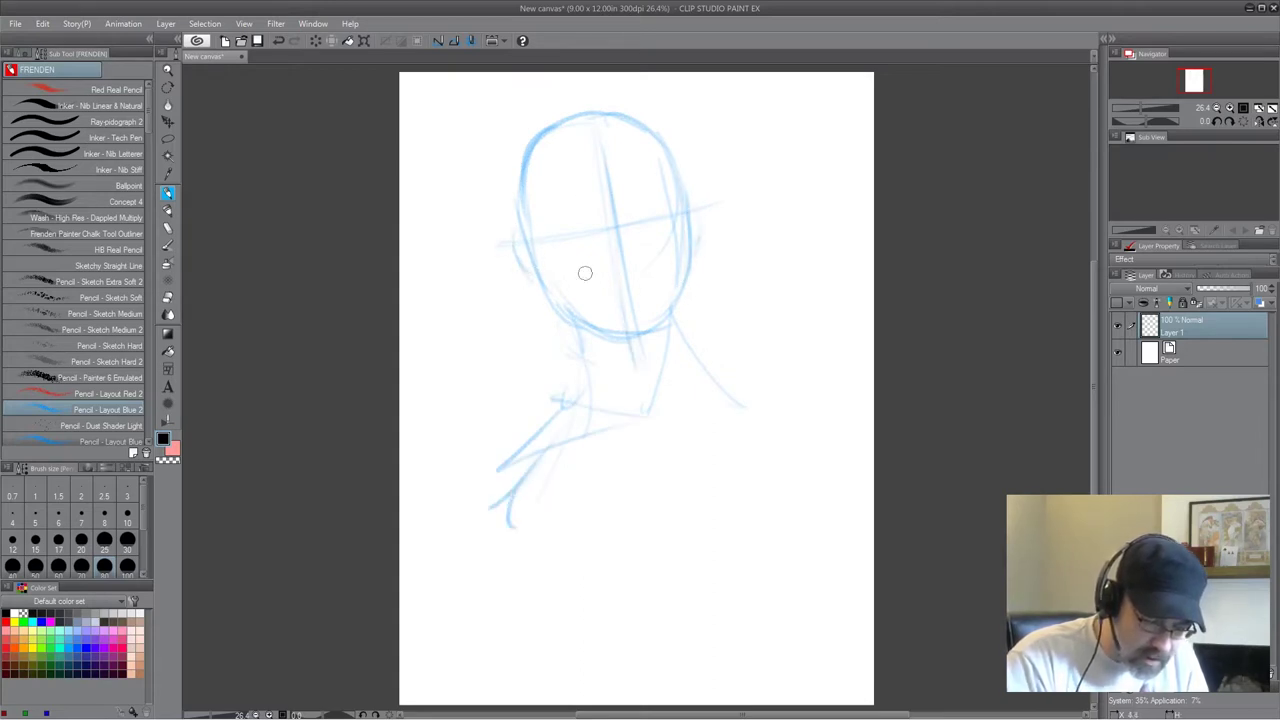
Strengthen the face contour and jaw, and build up the neck, collarbone and shoulder slope lines.
{"action": "mouse_move", "coordinate": [528, 240]}
{"action": "left_mouse_down"}
{"action": "mouse_move", "coordinate": [625, 341]}
{"action": "mouse_move", "coordinate": [658, 303]}
{"action": "mouse_move", "coordinate": [672, 213]}
{"action": "mouse_move", "coordinate": [657, 162]}
{"action": "mouse_move", "coordinate": [534, 196]}
{"action": "mouse_move", "coordinate": [591, 354]}
{"action": "mouse_move", "coordinate": [659, 432]}
{"action": "left_mouse_up"}
{"action": "left_click_drag", "start_coordinate": [582, 330], "coordinate": [604, 390]}
{"action": "left_click_drag", "start_coordinate": [588, 366], "coordinate": [572, 422]}
{"action": "mouse_move", "coordinate": [674, 330]}
{"action": "left_mouse_down"}
{"action": "mouse_move", "coordinate": [705, 371]}
{"action": "mouse_move", "coordinate": [806, 430]}
{"action": "mouse_move", "coordinate": [645, 440]}
{"action": "left_mouse_up"}
{"action": "mouse_move", "coordinate": [570, 380]}
{"action": "left_mouse_down"}
{"action": "mouse_move", "coordinate": [514, 435]}
{"action": "mouse_move", "coordinate": [502, 482]}
{"action": "left_mouse_up"}
{"action": "left_click_drag", "start_coordinate": [525, 245], "coordinate": [522, 196]}
{"action": "left_click_drag", "start_coordinate": [678, 214], "coordinate": [667, 164]}
{"action": "mouse_move", "coordinate": [529, 216]}
{"action": "left_mouse_down"}
{"action": "mouse_move", "coordinate": [517, 173]}
{"action": "mouse_move", "coordinate": [563, 313]}
{"action": "mouse_move", "coordinate": [581, 332]}
{"action": "mouse_move", "coordinate": [541, 284]}
{"action": "mouse_move", "coordinate": [636, 338]}
{"action": "left_mouse_up"}
{"action": "left_click_drag", "start_coordinate": [636, 394], "coordinate": [614, 438]}
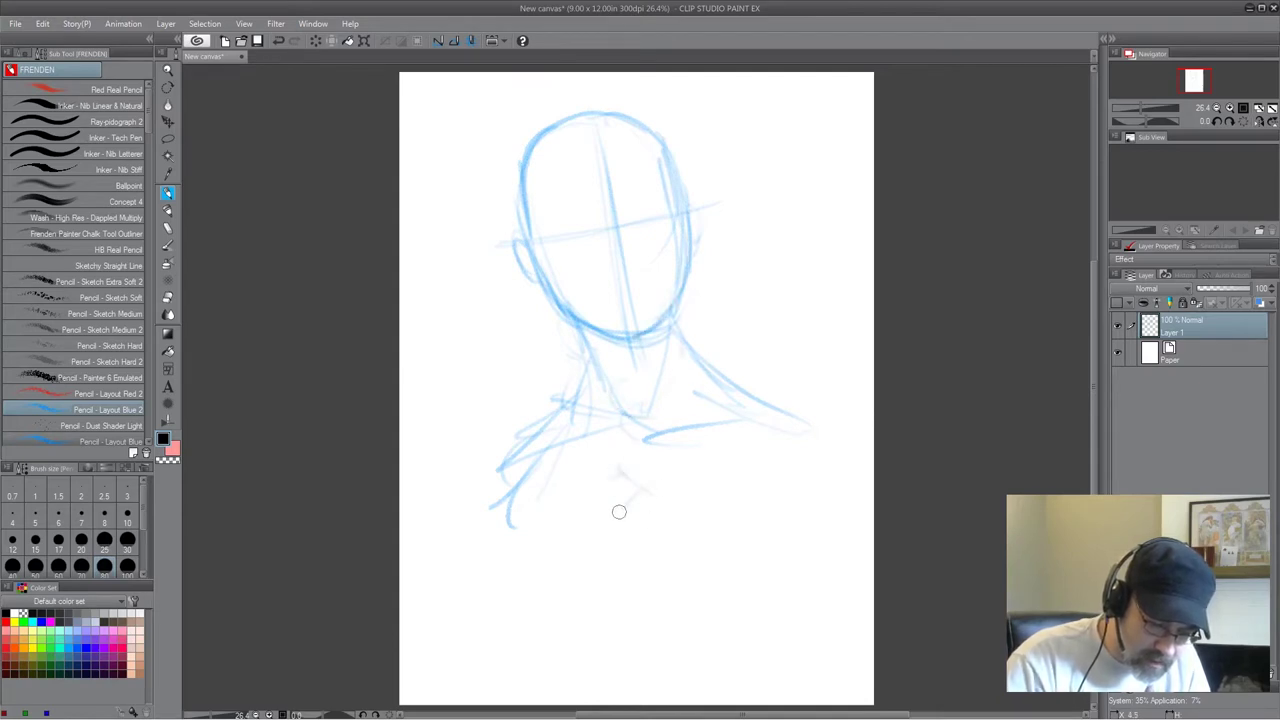
Outline the rounded shoulders, the upper arm and the lower curves of the bust.
{"action": "mouse_move", "coordinate": [530, 501]}
{"action": "left_mouse_down"}
{"action": "mouse_move", "coordinate": [495, 607]}
{"action": "mouse_move", "coordinate": [496, 581]}
{"action": "mouse_move", "coordinate": [548, 660]}
{"action": "left_mouse_up"}
{"action": "left_click_drag", "start_coordinate": [498, 578], "coordinate": [540, 662]}
{"action": "mouse_move", "coordinate": [537, 424]}
{"action": "left_mouse_down"}
{"action": "mouse_move", "coordinate": [502, 447]}
{"action": "mouse_move", "coordinate": [469, 512]}
{"action": "left_mouse_up"}
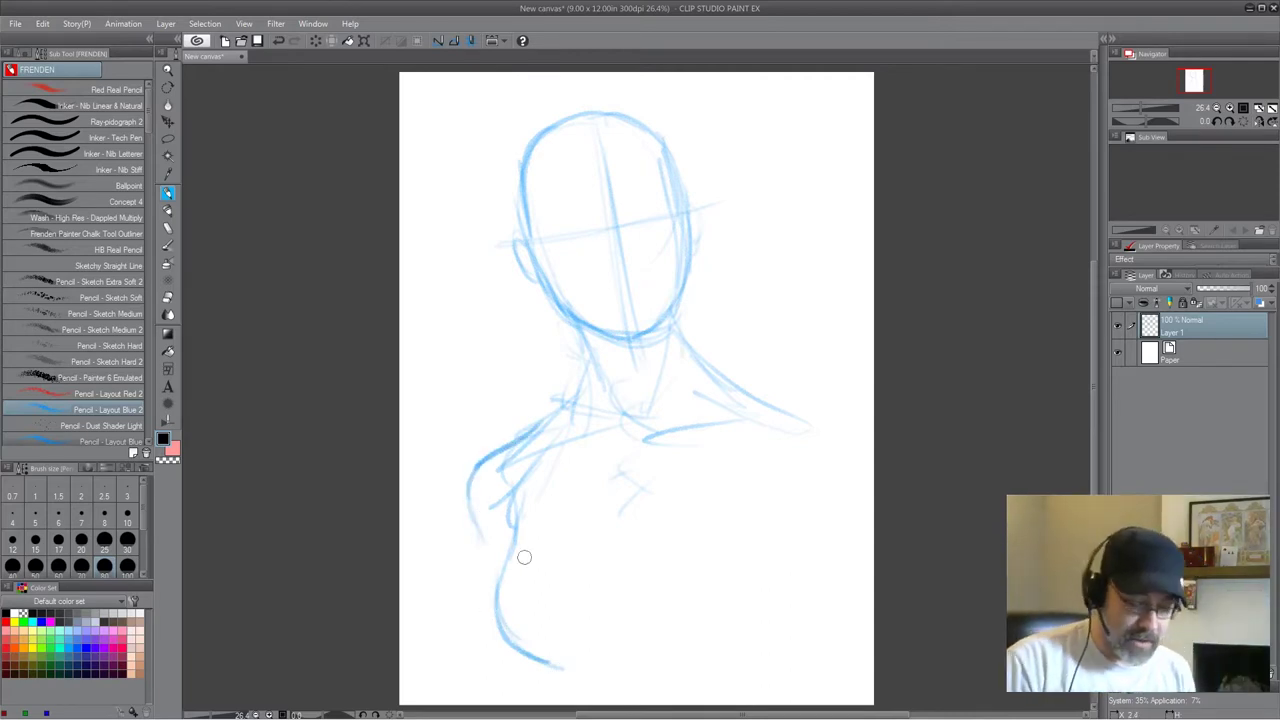
{"action": "left_click_drag", "start_coordinate": [790, 420], "coordinate": [872, 462]}
{"action": "mouse_move", "coordinate": [655, 633]}
{"action": "left_mouse_down"}
{"action": "mouse_move", "coordinate": [668, 650]}
{"action": "mouse_move", "coordinate": [782, 662]}
{"action": "left_mouse_up"}
{"action": "left_click_drag", "start_coordinate": [490, 616], "coordinate": [594, 658]}
{"action": "mouse_move", "coordinate": [532, 448]}
{"action": "left_mouse_down"}
{"action": "mouse_move", "coordinate": [496, 451]}
{"action": "mouse_move", "coordinate": [471, 485]}
{"action": "mouse_move", "coordinate": [470, 555]}
{"action": "left_mouse_up"}
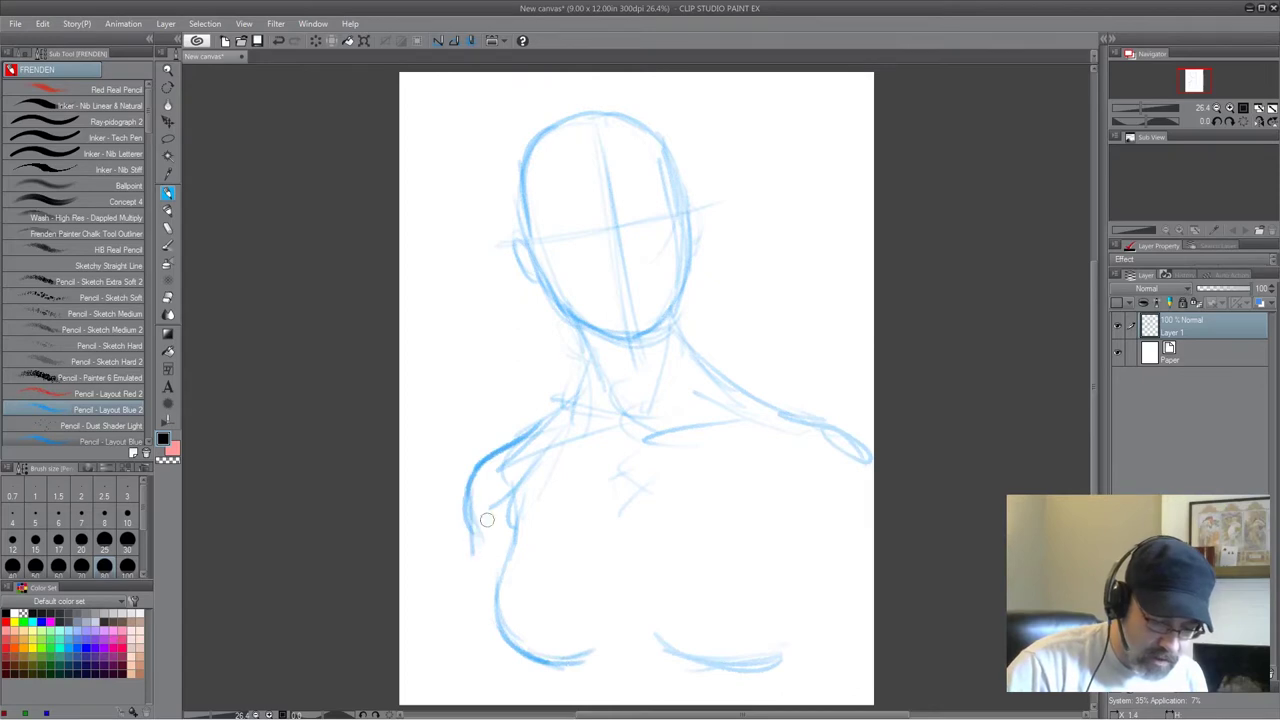
Darken the ear and both sides of the neck from the jaw down to the shoulders.
{"action": "left_click_drag", "start_coordinate": [694, 212], "coordinate": [690, 256]}
{"action": "left_click_drag", "start_coordinate": [674, 302], "coordinate": [703, 371]}
{"action": "mouse_move", "coordinate": [576, 330]}
{"action": "left_mouse_down"}
{"action": "mouse_move", "coordinate": [700, 395]}
{"action": "mouse_move", "coordinate": [687, 345]}
{"action": "mouse_move", "coordinate": [717, 382]}
{"action": "mouse_move", "coordinate": [581, 354]}
{"action": "mouse_move", "coordinate": [558, 414]}
{"action": "left_mouse_up"}
{"action": "left_click_drag", "start_coordinate": [687, 312], "coordinate": [693, 359]}
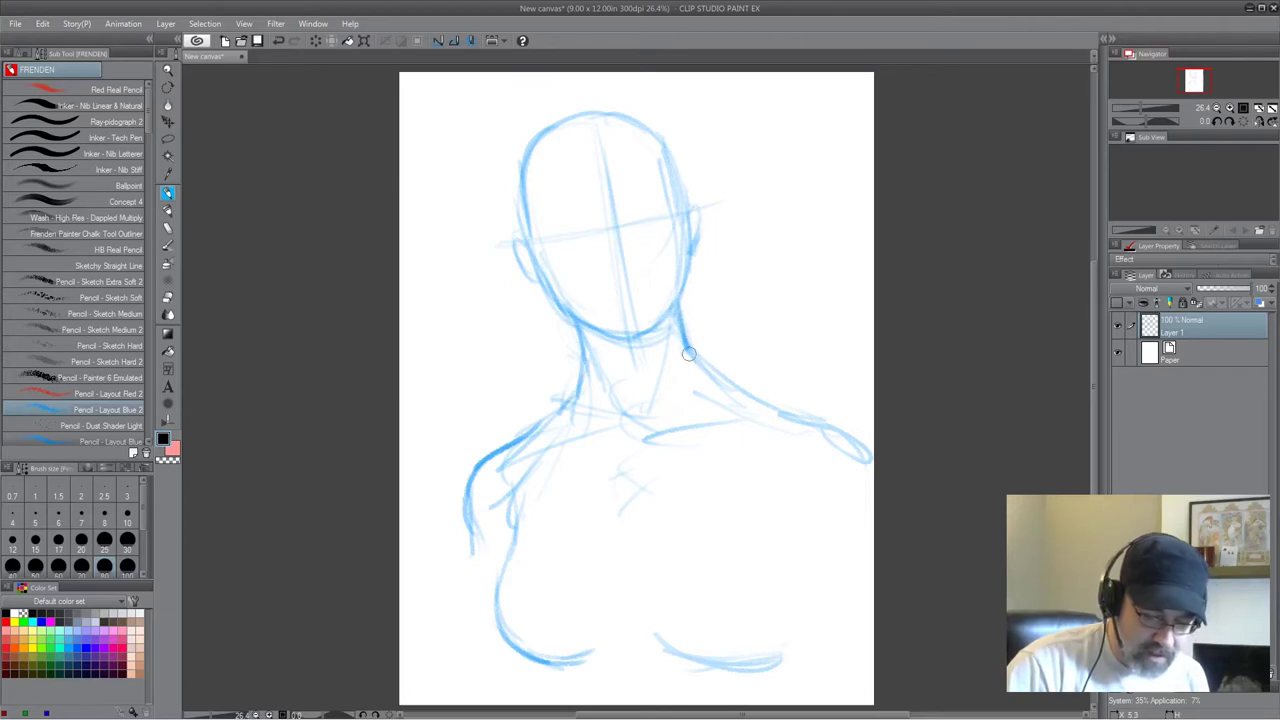
Draw two vertical strokes in the blank area beside the head, and mark the collarbones and the armpit area.
{"action": "left_click_drag", "start_coordinate": [793, 118], "coordinate": [792, 222]}
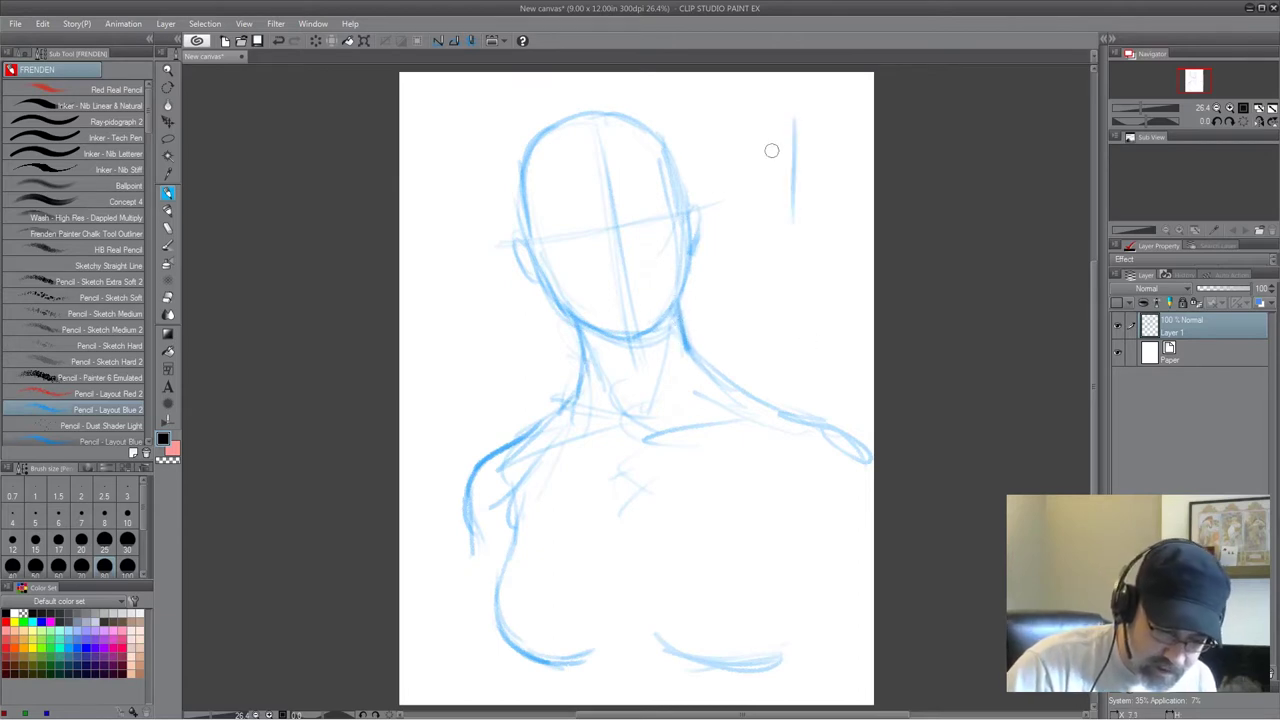
{"action": "left_click_drag", "start_coordinate": [768, 172], "coordinate": [767, 186]}
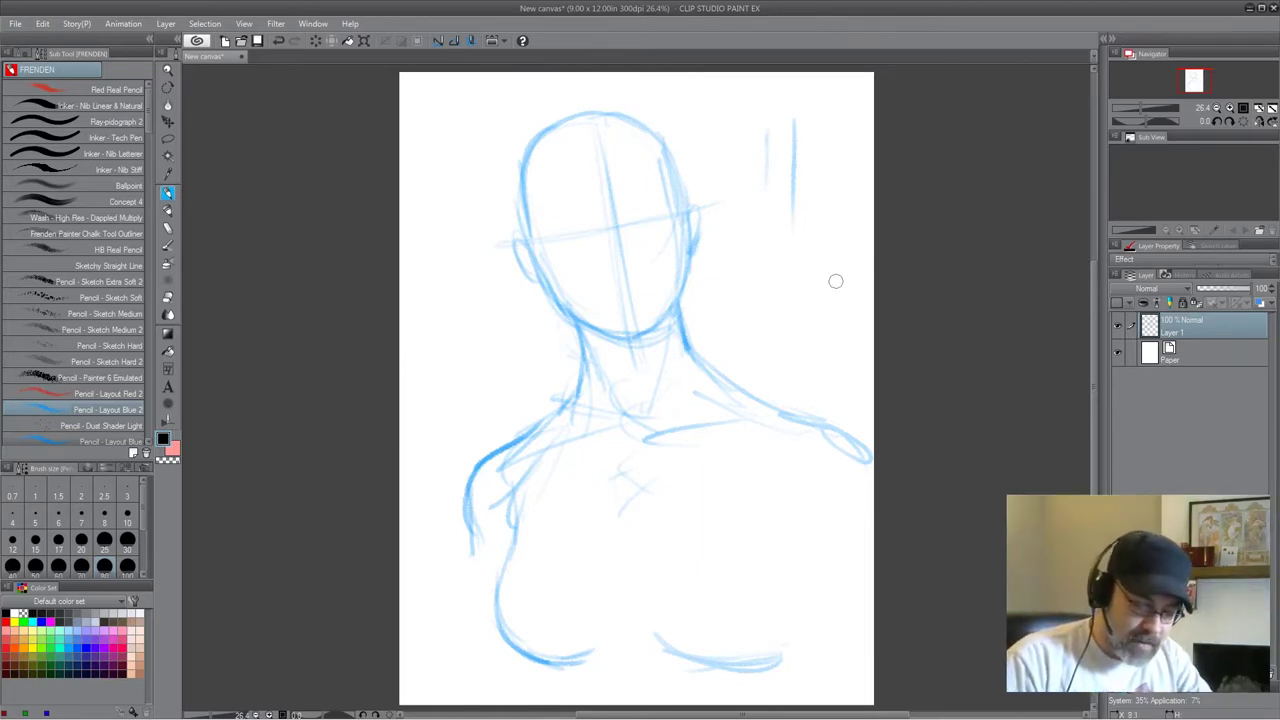
{"action": "left_click_drag", "start_coordinate": [614, 437], "coordinate": [534, 430]}
{"action": "mouse_move", "coordinate": [812, 425]}
{"action": "left_mouse_down"}
{"action": "mouse_move", "coordinate": [736, 431]}
{"action": "mouse_move", "coordinate": [786, 477]}
{"action": "mouse_move", "coordinate": [818, 553]}
{"action": "left_mouse_up"}
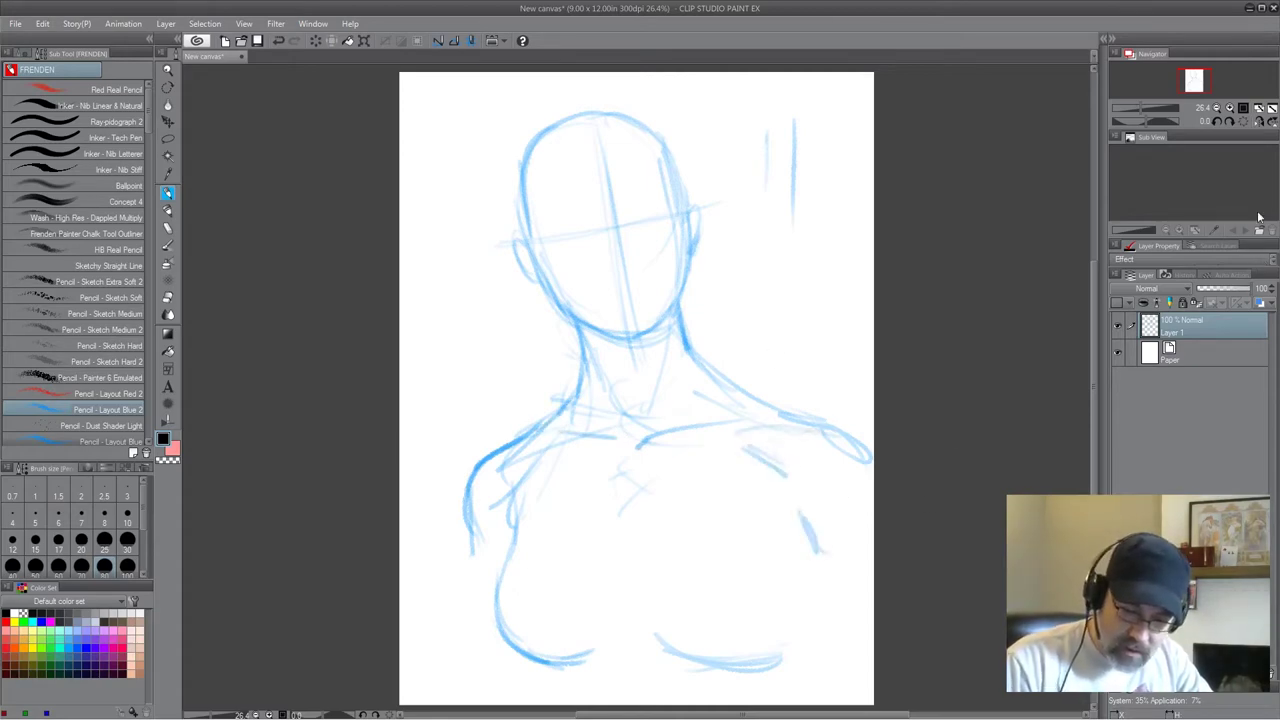
Mirror the canvas view horizontally and strengthen the outline at the side of the head.
{"action": "left_click", "coordinate": [1260, 121]}
{"action": "mouse_move", "coordinate": [596, 208]}
{"action": "left_mouse_down"}
{"action": "mouse_move", "coordinate": [576, 259]}
{"action": "mouse_move", "coordinate": [587, 216]}
{"action": "mouse_move", "coordinate": [587, 256]}
{"action": "mouse_move", "coordinate": [595, 154]}
{"action": "left_mouse_up"}
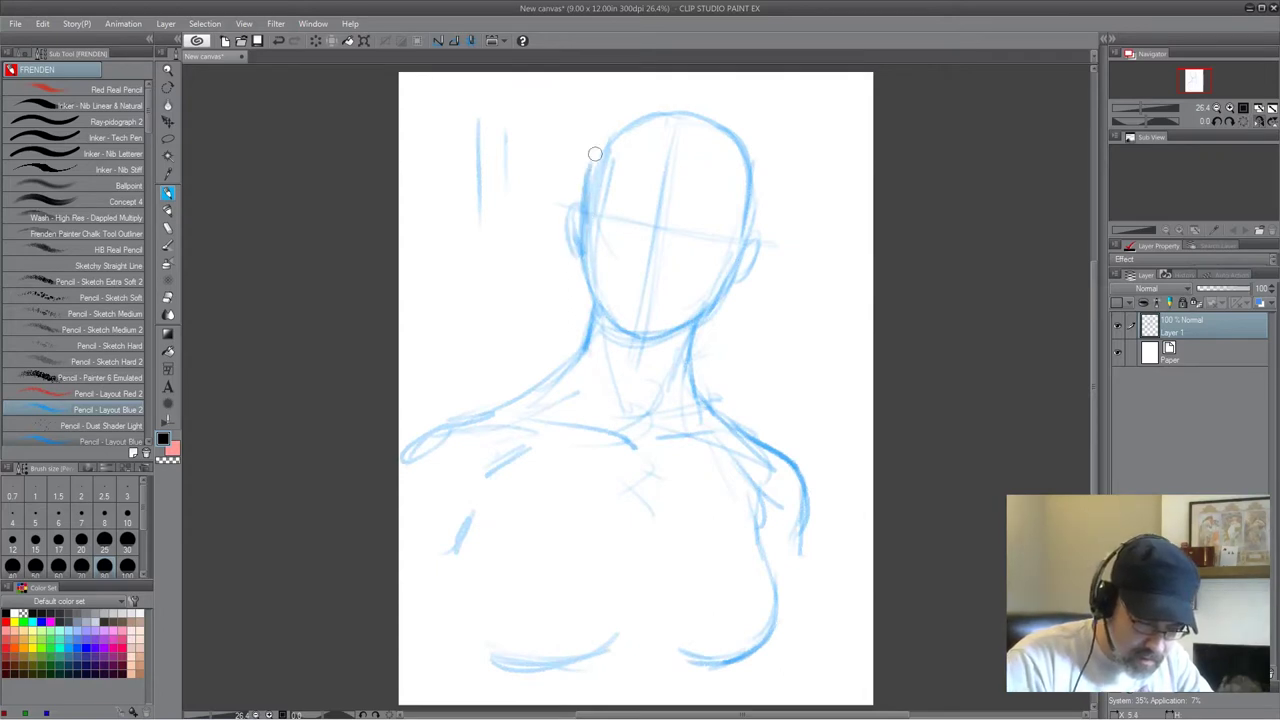
Lasso the head and transform it so it stands upright, slightly larger and lower on the neck, and restore the unmirrored view.
{"action": "left_click", "coordinate": [169, 138]}
{"action": "mouse_move", "coordinate": [580, 287]}
{"action": "left_mouse_down"}
{"action": "mouse_move", "coordinate": [833, 152]}
{"action": "mouse_move", "coordinate": [736, 331]}
{"action": "mouse_move", "coordinate": [658, 340]}
{"action": "mouse_move", "coordinate": [610, 320]}
{"action": "left_mouse_up"}
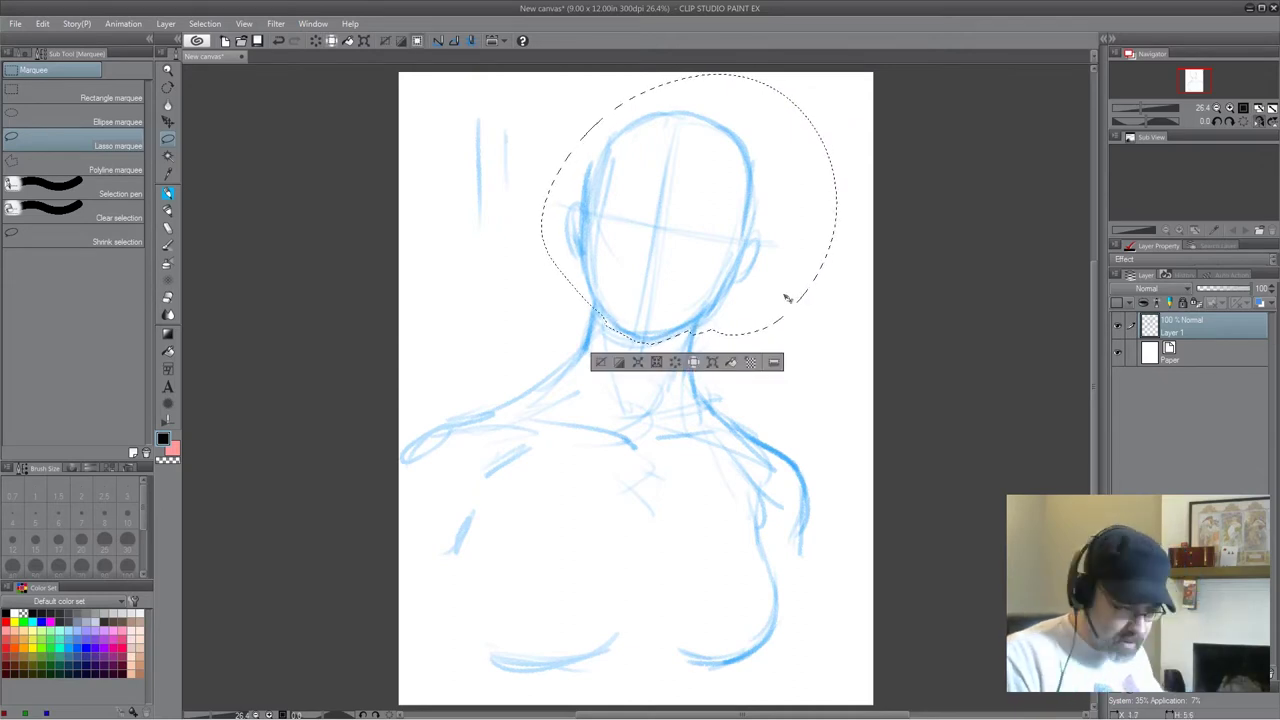
{"action": "key", "text": "ctrl+t"}
{"action": "left_click_drag", "start_coordinate": [862, 380], "coordinate": [875, 363]}
{"action": "left_click_drag", "start_coordinate": [783, 280], "coordinate": [773, 292]}
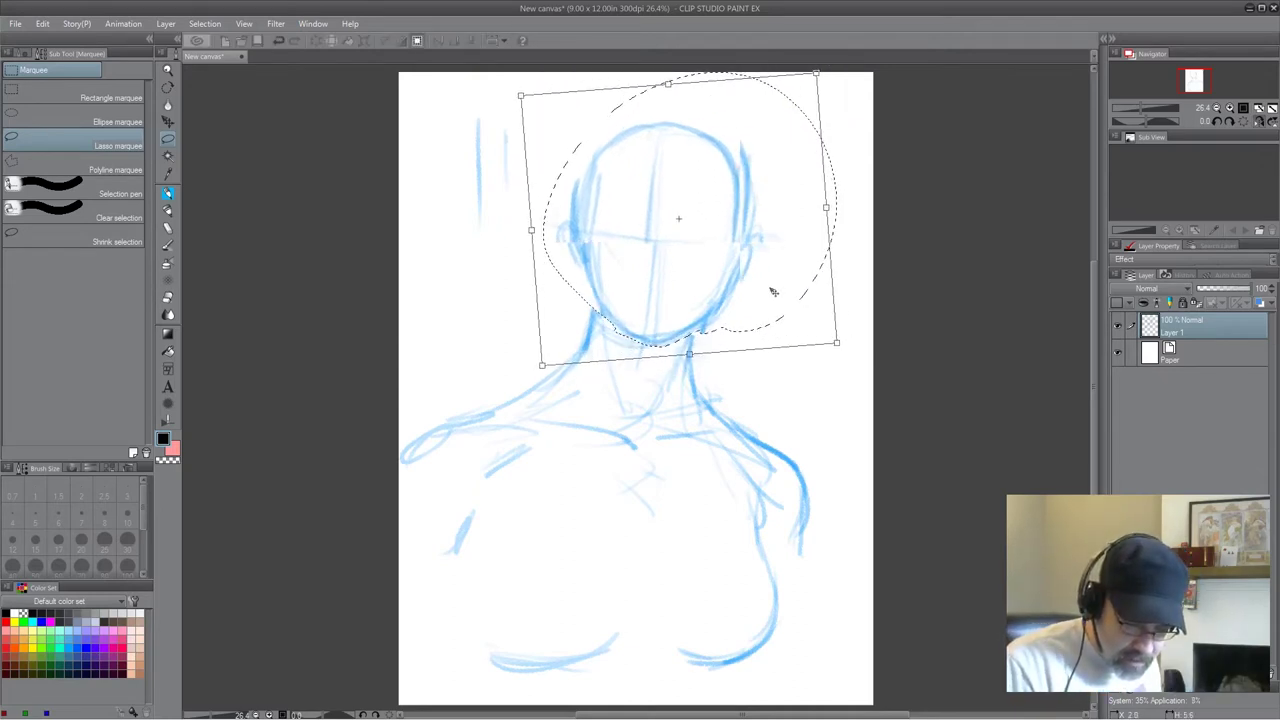
{"action": "left_click_drag", "start_coordinate": [846, 366], "coordinate": [844, 351]}
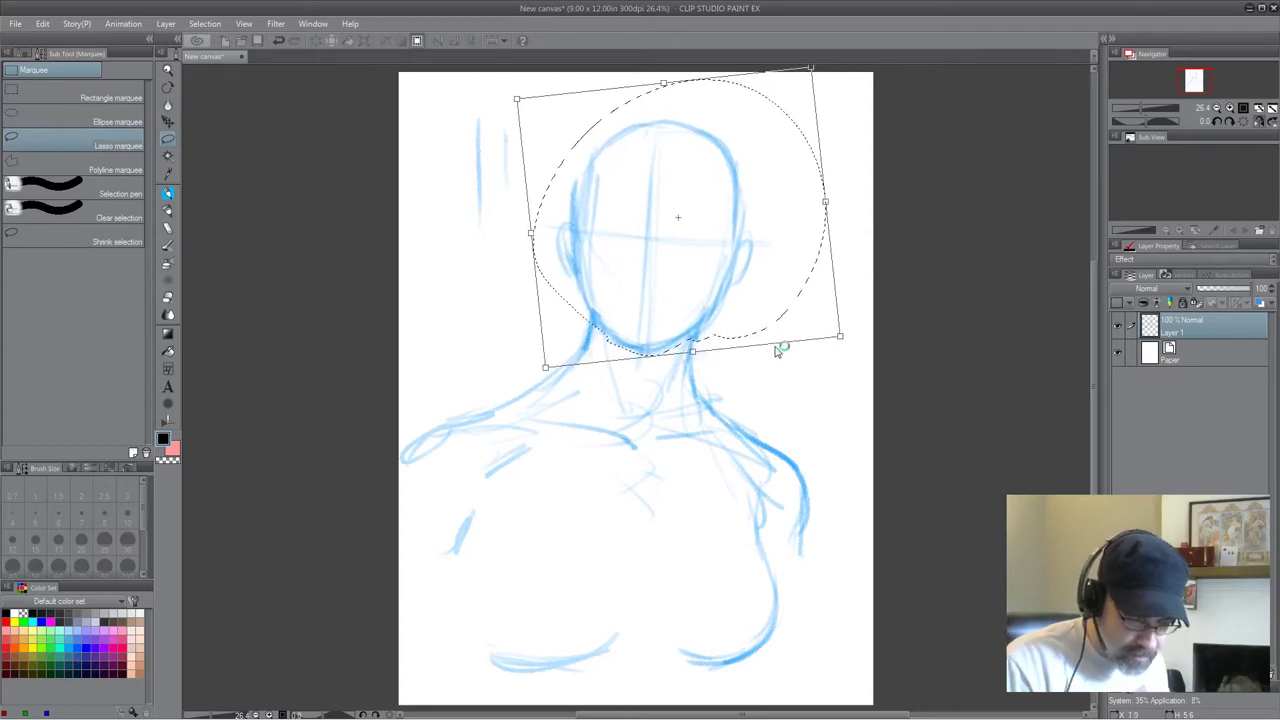
{"action": "left_click_drag", "start_coordinate": [544, 369], "coordinate": [529, 385]}
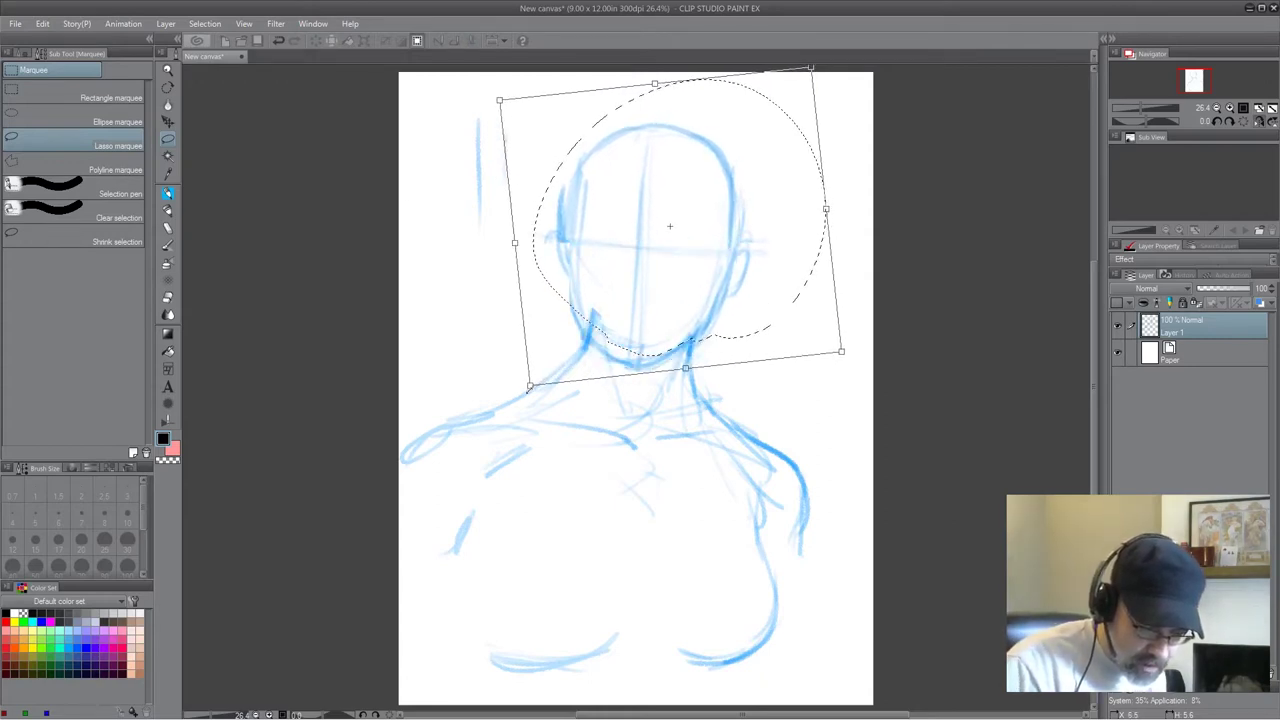
{"action": "mouse_move", "coordinate": [760, 299]}
{"action": "left_mouse_down"}
{"action": "mouse_move", "coordinate": [766, 290]}
{"action": "mouse_move", "coordinate": [757, 300]}
{"action": "left_mouse_up"}
{"action": "left_click_drag", "start_coordinate": [849, 332], "coordinate": [801, 314]}
{"action": "key", "text": "Return"}
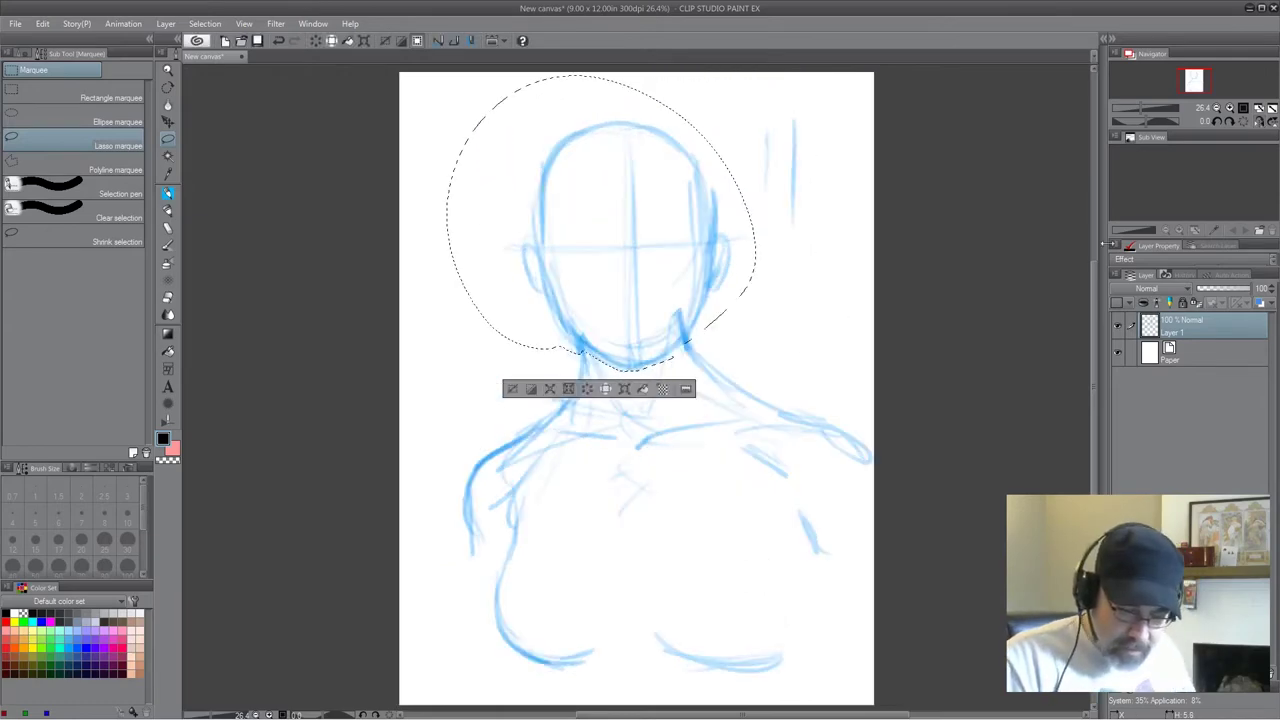
{"action": "key", "text": "ctrl+d"}
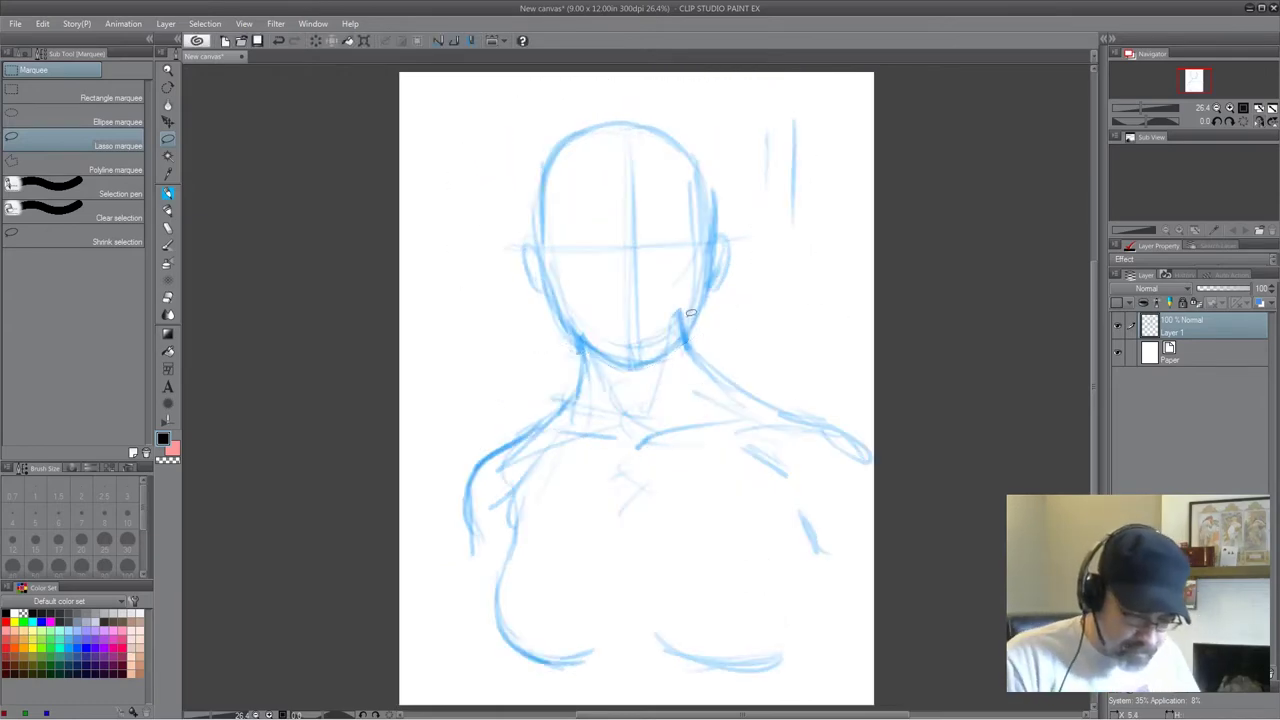
Remove the neck stub crossing the jaw and redraw the neck sides and shoulder slopes with the blue layout pencil.
{"action": "left_click_drag", "start_coordinate": [590, 352], "coordinate": [598, 383]}
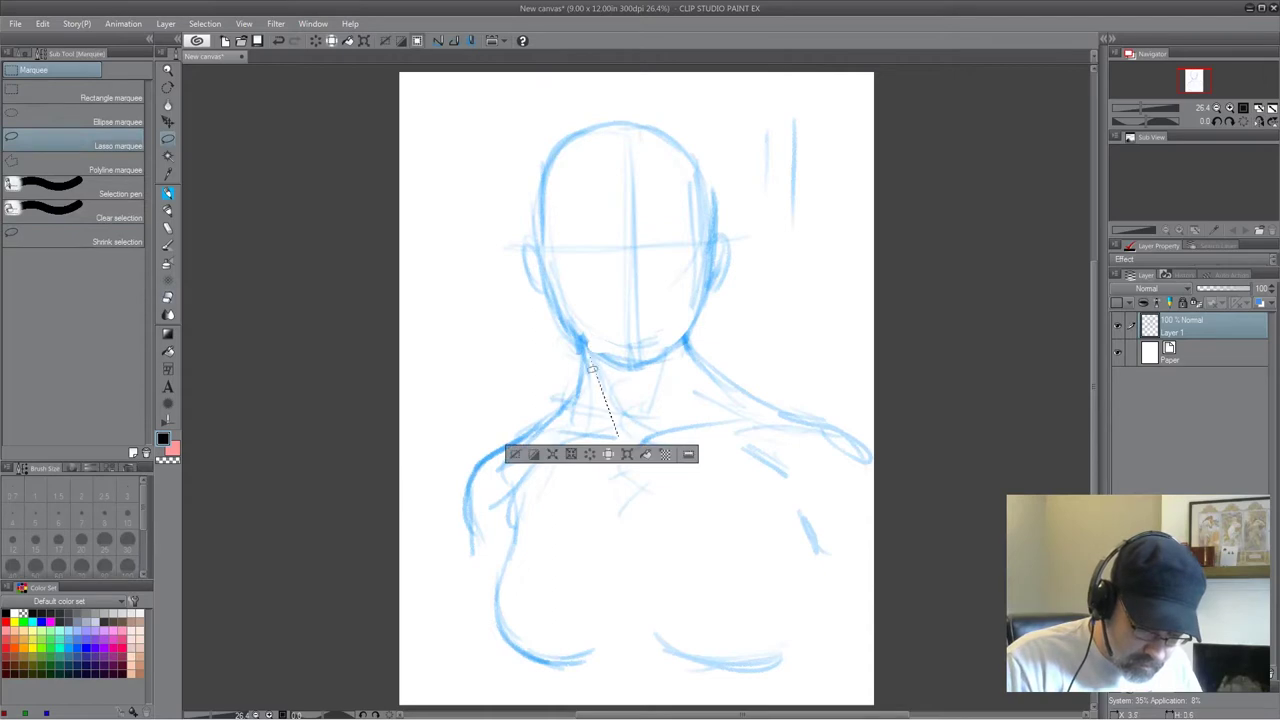
{"action": "key", "text": "ctrl+d"}
{"action": "key", "text": "p"}
{"action": "left_click_drag", "start_coordinate": [598, 350], "coordinate": [616, 428]}
{"action": "left_click_drag", "start_coordinate": [586, 342], "coordinate": [580, 410]}
{"action": "mouse_move", "coordinate": [683, 342]}
{"action": "left_mouse_down"}
{"action": "mouse_move", "coordinate": [690, 388]}
{"action": "mouse_move", "coordinate": [772, 416]}
{"action": "left_mouse_up"}
{"action": "left_click_drag", "start_coordinate": [578, 382], "coordinate": [532, 430]}
Reinforce the shoulder and upper arm contours and the curves of the bust.
{"action": "mouse_move", "coordinate": [532, 431]}
{"action": "left_mouse_down"}
{"action": "mouse_move", "coordinate": [600, 434]}
{"action": "mouse_move", "coordinate": [488, 458]}
{"action": "mouse_move", "coordinate": [480, 562]}
{"action": "left_mouse_up"}
{"action": "mouse_move", "coordinate": [756, 412]}
{"action": "left_mouse_down"}
{"action": "mouse_move", "coordinate": [806, 418]}
{"action": "mouse_move", "coordinate": [846, 446]}
{"action": "left_mouse_up"}
{"action": "mouse_move", "coordinate": [520, 512]}
{"action": "left_mouse_down"}
{"action": "mouse_move", "coordinate": [500, 582]}
{"action": "mouse_move", "coordinate": [520, 656]}
{"action": "mouse_move", "coordinate": [560, 662]}
{"action": "left_mouse_up"}
{"action": "mouse_move", "coordinate": [652, 636]}
{"action": "left_mouse_down"}
{"action": "mouse_move", "coordinate": [791, 626]}
{"action": "mouse_move", "coordinate": [764, 652]}
{"action": "mouse_move", "coordinate": [796, 610]}
{"action": "left_mouse_up"}
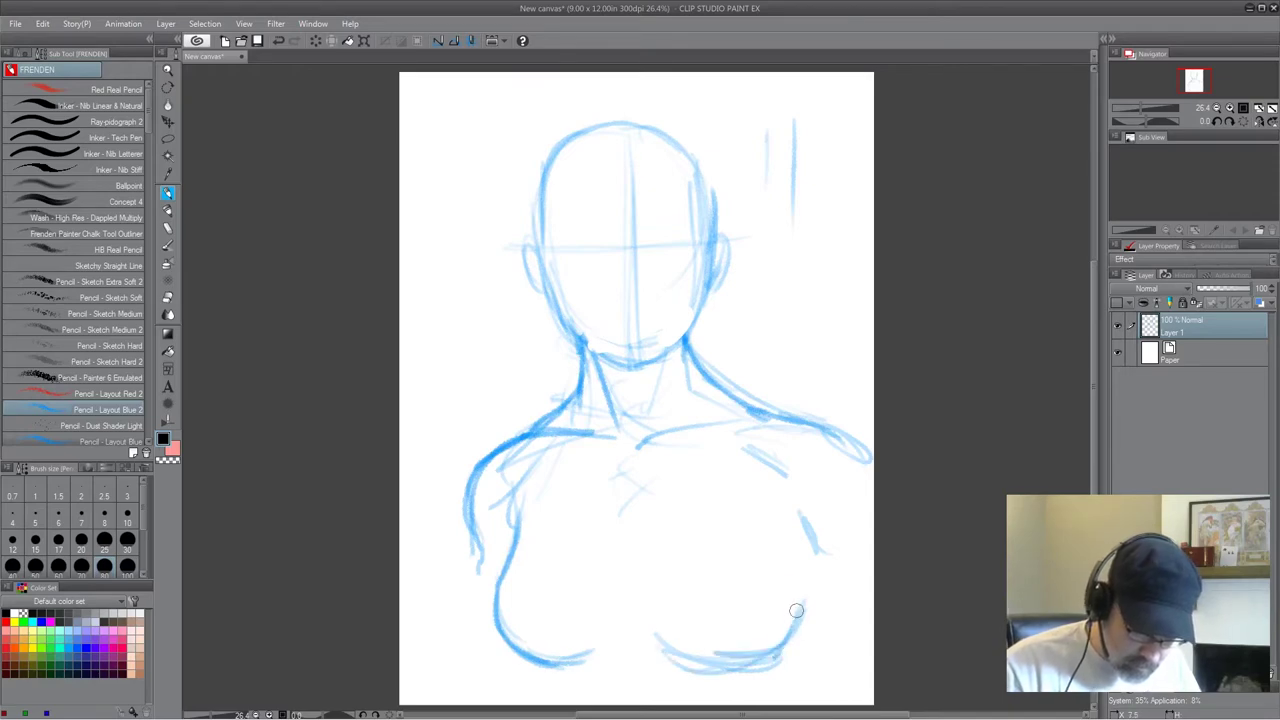
Start the hair outline above the crown, and firm up the ear, jawline and chin.
{"action": "left_click_drag", "start_coordinate": [613, 93], "coordinate": [521, 198]}
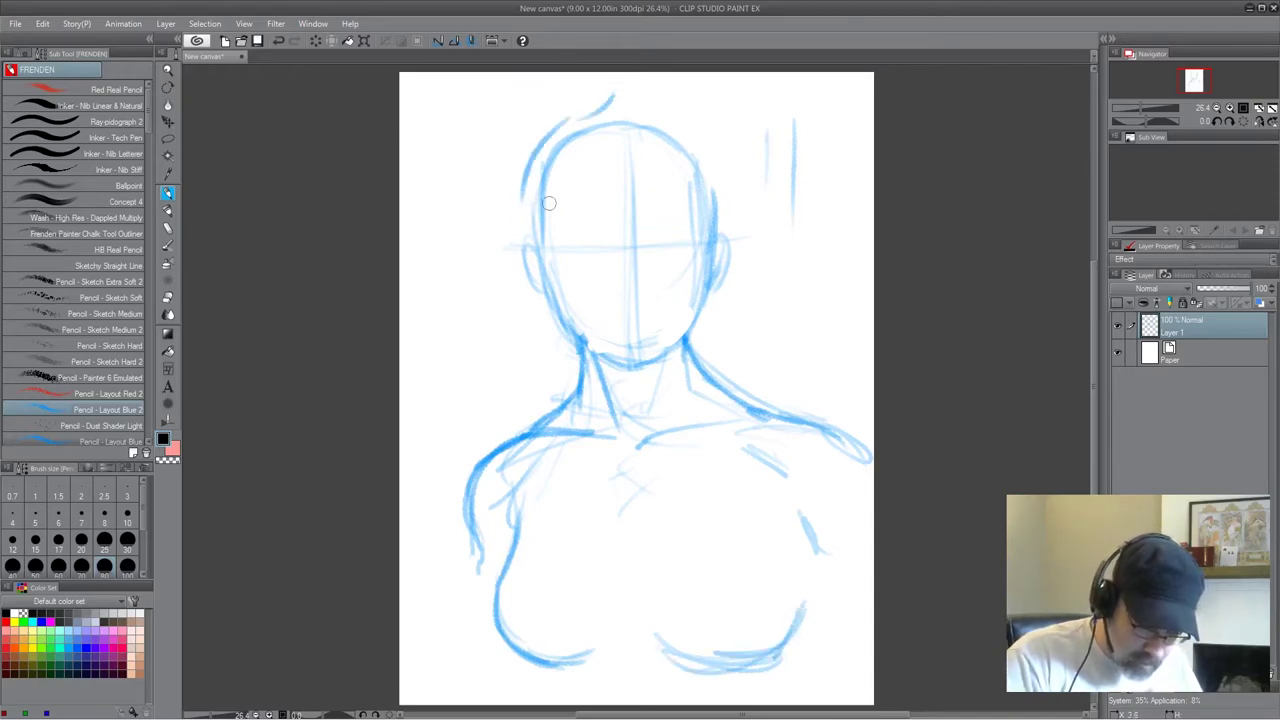
{"action": "mouse_move", "coordinate": [617, 108]}
{"action": "left_mouse_down"}
{"action": "mouse_move", "coordinate": [634, 114]}
{"action": "mouse_move", "coordinate": [562, 129]}
{"action": "left_mouse_up"}
{"action": "left_click_drag", "start_coordinate": [535, 254], "coordinate": [543, 298]}
{"action": "mouse_move", "coordinate": [543, 212]}
{"action": "left_mouse_down"}
{"action": "mouse_move", "coordinate": [551, 300]}
{"action": "mouse_move", "coordinate": [578, 330]}
{"action": "left_mouse_up"}
{"action": "left_click_drag", "start_coordinate": [711, 273], "coordinate": [669, 350]}
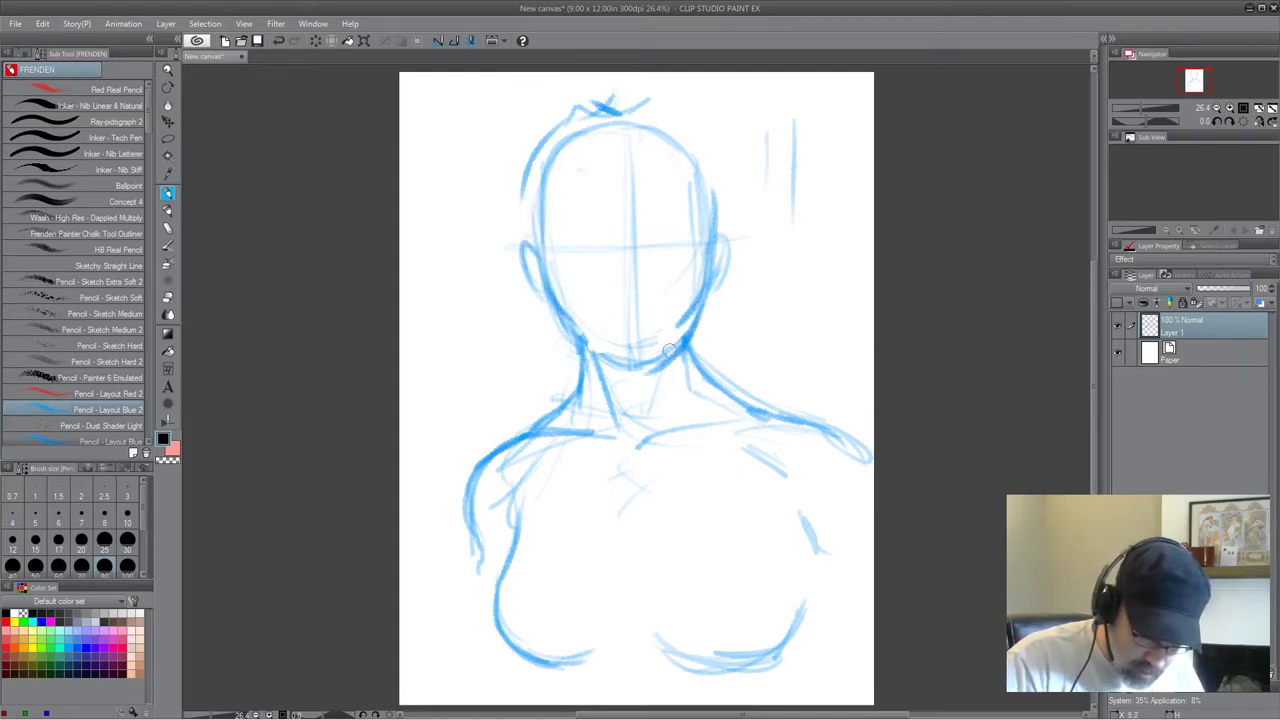
{"action": "left_click_drag", "start_coordinate": [586, 350], "coordinate": [643, 369]}
Sketch the eyes, angled brows, nose and mouth along the face guidelines.
{"action": "mouse_move", "coordinate": [556, 245]}
{"action": "left_mouse_down"}
{"action": "mouse_move", "coordinate": [612, 250]}
{"action": "mouse_move", "coordinate": [598, 255]}
{"action": "mouse_move", "coordinate": [688, 238]}
{"action": "mouse_move", "coordinate": [652, 253]}
{"action": "left_mouse_up"}
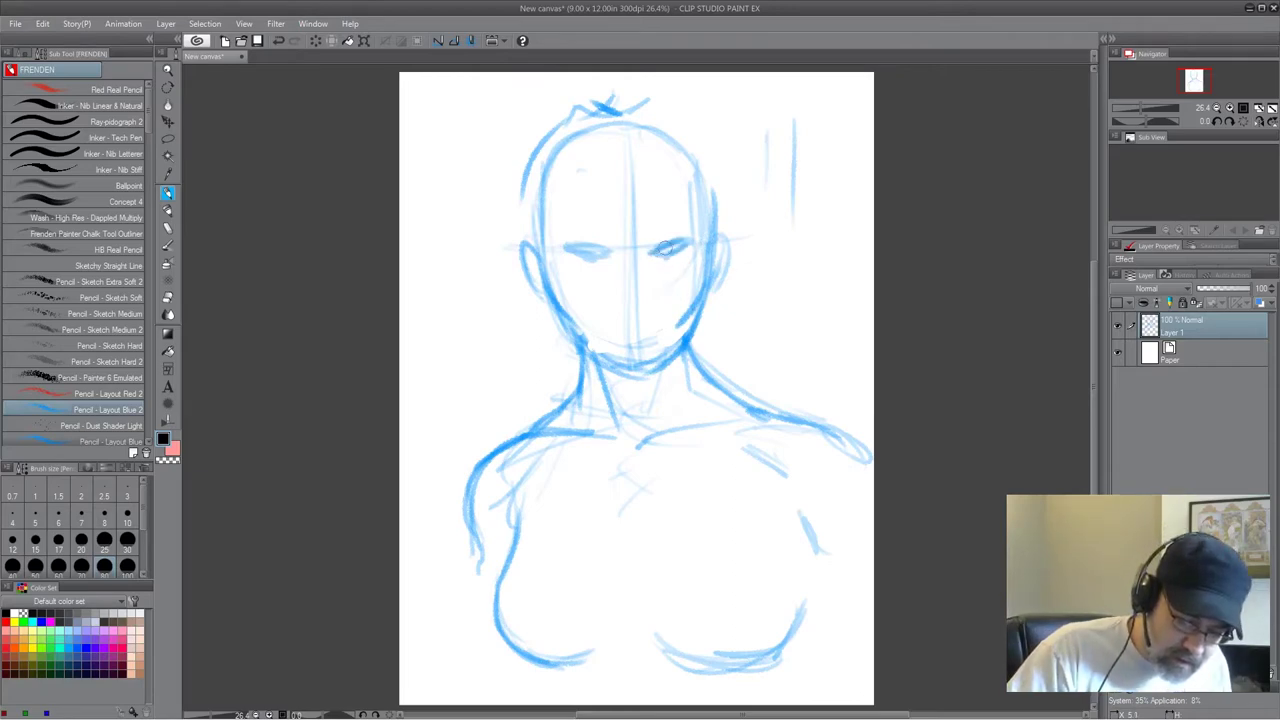
{"action": "mouse_move", "coordinate": [560, 246]}
{"action": "left_mouse_down"}
{"action": "mouse_move", "coordinate": [614, 260]}
{"action": "mouse_move", "coordinate": [693, 253]}
{"action": "mouse_move", "coordinate": [628, 304]}
{"action": "left_mouse_up"}
{"action": "mouse_move", "coordinate": [560, 246]}
{"action": "left_mouse_down"}
{"action": "mouse_move", "coordinate": [684, 232]}
{"action": "mouse_move", "coordinate": [565, 247]}
{"action": "left_mouse_up"}
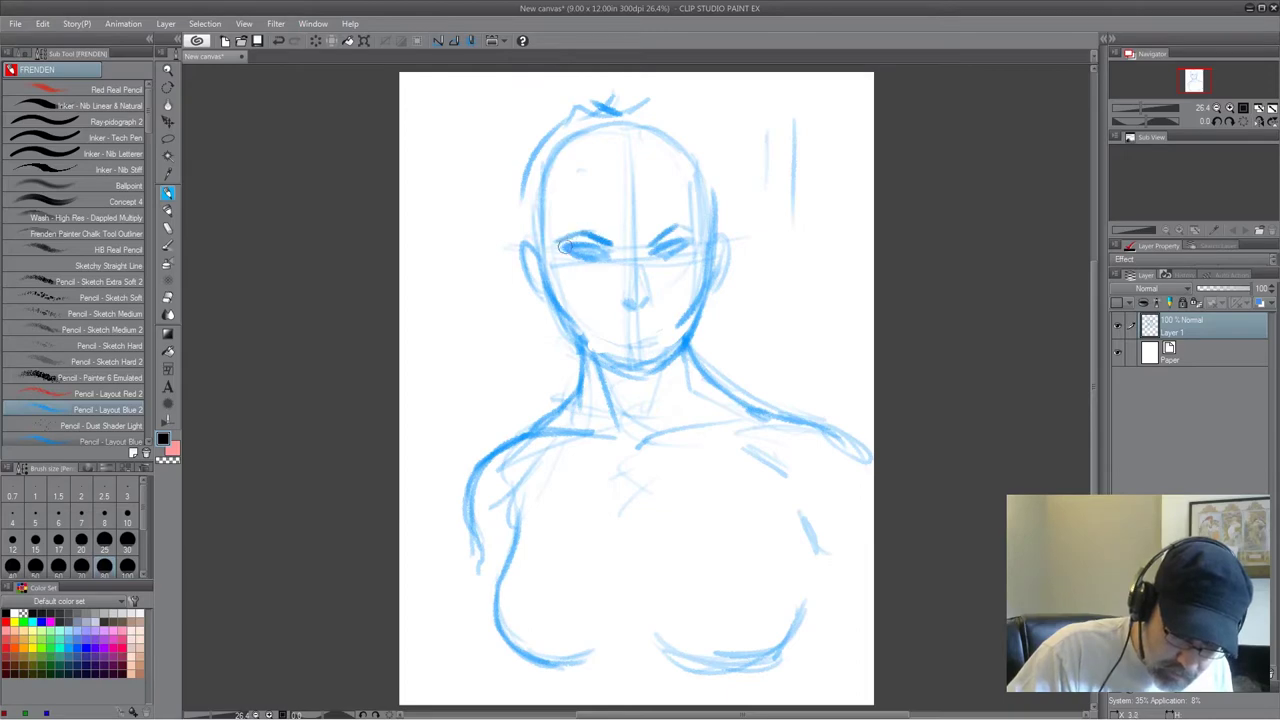
{"action": "mouse_move", "coordinate": [670, 240]}
{"action": "left_mouse_down"}
{"action": "mouse_move", "coordinate": [692, 234]}
{"action": "mouse_move", "coordinate": [673, 228]}
{"action": "left_mouse_up"}
{"action": "mouse_move", "coordinate": [621, 324]}
{"action": "left_mouse_down"}
{"action": "mouse_move", "coordinate": [664, 323]}
{"action": "mouse_move", "coordinate": [611, 327]}
{"action": "mouse_move", "coordinate": [648, 338]}
{"action": "mouse_move", "coordinate": [630, 321]}
{"action": "mouse_move", "coordinate": [661, 323]}
{"action": "left_mouse_up"}
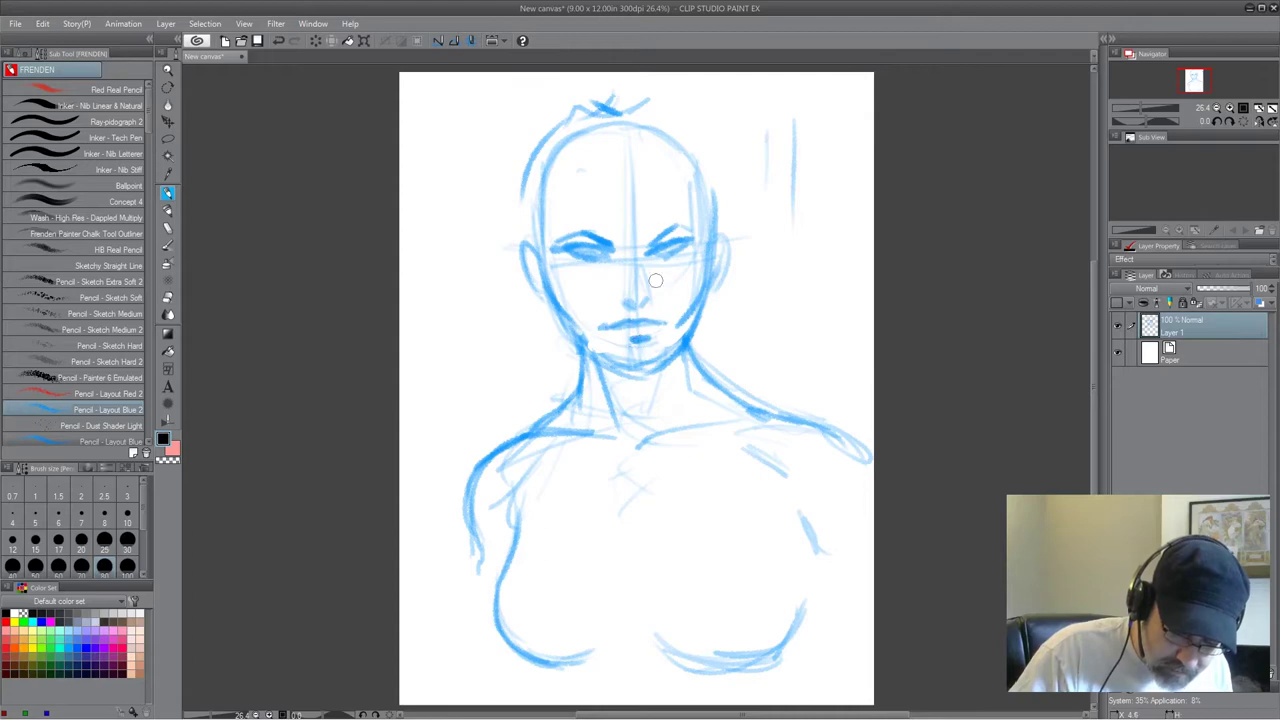
{"action": "mouse_move", "coordinate": [686, 246]}
{"action": "left_mouse_down"}
{"action": "mouse_move", "coordinate": [652, 256]}
{"action": "mouse_move", "coordinate": [680, 238]}
{"action": "left_mouse_up"}
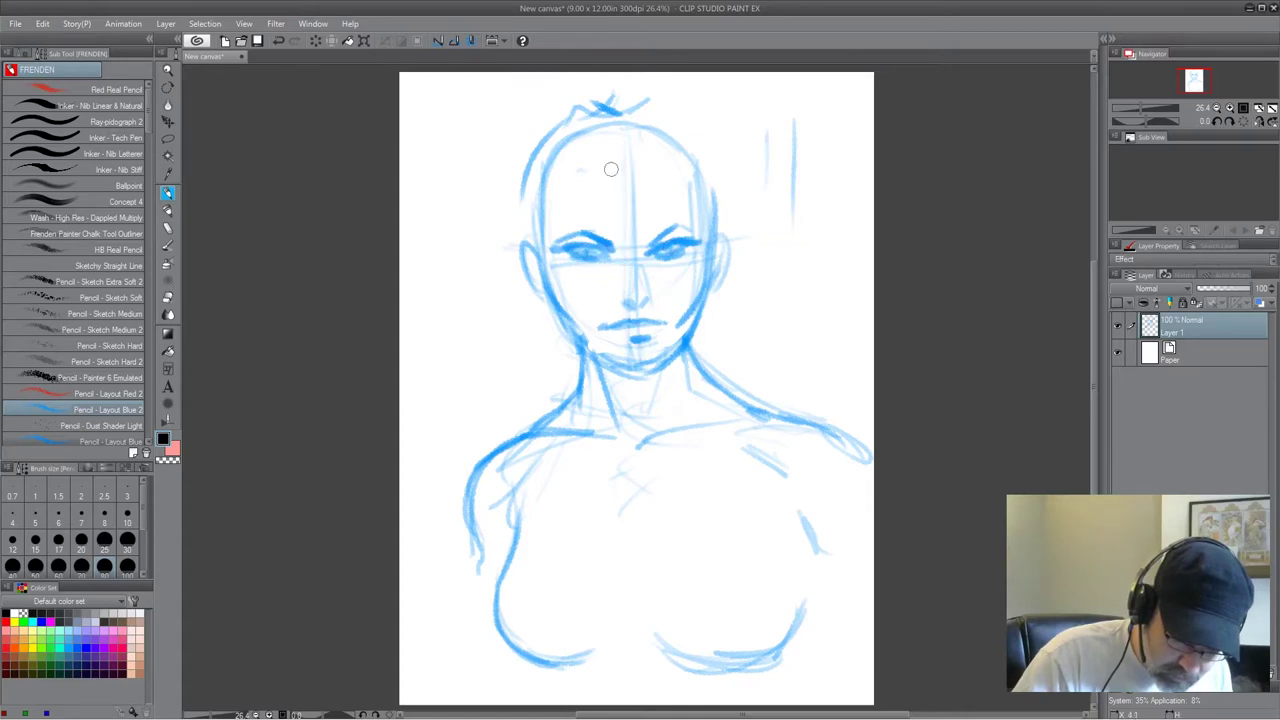
Sketch swept bangs over the forehead and long wavy hair falling to the shoulders on both sides of the face.
{"action": "mouse_move", "coordinate": [599, 168]}
{"action": "left_mouse_down"}
{"action": "mouse_move", "coordinate": [586, 290]}
{"action": "mouse_move", "coordinate": [556, 190]}
{"action": "mouse_move", "coordinate": [485, 338]}
{"action": "mouse_move", "coordinate": [518, 384]}
{"action": "mouse_move", "coordinate": [462, 378]}
{"action": "mouse_move", "coordinate": [474, 432]}
{"action": "left_mouse_up"}
{"action": "mouse_move", "coordinate": [512, 254]}
{"action": "left_mouse_down"}
{"action": "mouse_move", "coordinate": [533, 165]}
{"action": "mouse_move", "coordinate": [505, 295]}
{"action": "mouse_move", "coordinate": [514, 436]}
{"action": "left_mouse_up"}
{"action": "mouse_move", "coordinate": [630, 105]}
{"action": "left_mouse_down"}
{"action": "mouse_move", "coordinate": [680, 120]}
{"action": "mouse_move", "coordinate": [578, 215]}
{"action": "left_mouse_up"}
{"action": "left_click_drag", "start_coordinate": [652, 132], "coordinate": [572, 222]}
{"action": "mouse_move", "coordinate": [668, 106]}
{"action": "left_mouse_down"}
{"action": "mouse_move", "coordinate": [720, 160]}
{"action": "mouse_move", "coordinate": [753, 321]}
{"action": "mouse_move", "coordinate": [798, 400]}
{"action": "left_mouse_up"}
{"action": "left_click_drag", "start_coordinate": [738, 222], "coordinate": [772, 385]}
{"action": "left_click_drag", "start_coordinate": [557, 115], "coordinate": [488, 352]}
{"action": "left_click_drag", "start_coordinate": [504, 380], "coordinate": [470, 432]}
{"action": "mouse_move", "coordinate": [746, 256]}
{"action": "left_mouse_down"}
{"action": "mouse_move", "coordinate": [772, 372]}
{"action": "mouse_move", "coordinate": [748, 415]}
{"action": "left_mouse_up"}
Draw a line down beside the bust and add a sweetheart neckline across the chest.
{"action": "left_click_drag", "start_coordinate": [494, 458], "coordinate": [480, 651]}
{"action": "mouse_move", "coordinate": [498, 572]}
{"action": "left_mouse_down"}
{"action": "mouse_move", "coordinate": [566, 540]}
{"action": "mouse_move", "coordinate": [657, 604]}
{"action": "left_mouse_up"}
{"action": "mouse_move", "coordinate": [662, 598]}
{"action": "left_mouse_down"}
{"action": "mouse_move", "coordinate": [728, 508]}
{"action": "mouse_move", "coordinate": [805, 540]}
{"action": "left_mouse_up"}
Thicken the hair's outer contour at the crown and add more curls and strands beside the neck.
{"action": "left_click_drag", "start_coordinate": [550, 115], "coordinate": [628, 85]}
{"action": "left_click_drag", "start_coordinate": [638, 138], "coordinate": [560, 222]}
{"action": "left_click_drag", "start_coordinate": [516, 298], "coordinate": [452, 462]}
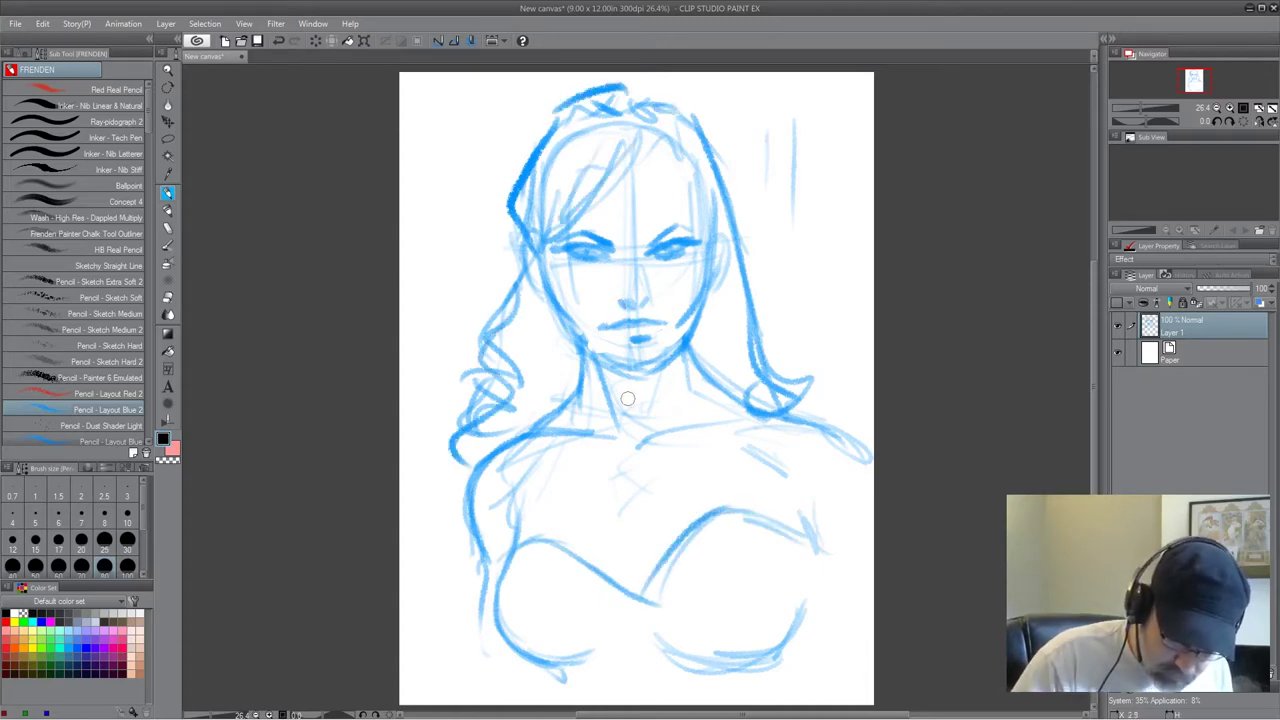
{"action": "mouse_move", "coordinate": [532, 268]}
{"action": "left_mouse_down"}
{"action": "mouse_move", "coordinate": [548, 324]}
{"action": "mouse_move", "coordinate": [530, 422]}
{"action": "left_mouse_up"}
{"action": "left_click_drag", "start_coordinate": [562, 378], "coordinate": [452, 478]}
Strengthen the arm edges, collarbone and shoulder lines, and restate the neckline and bust contours.
{"action": "left_click_drag", "start_coordinate": [474, 550], "coordinate": [478, 600]}
{"action": "mouse_move", "coordinate": [514, 538]}
{"action": "left_mouse_down"}
{"action": "mouse_move", "coordinate": [496, 610]}
{"action": "mouse_move", "coordinate": [530, 535]}
{"action": "mouse_move", "coordinate": [575, 565]}
{"action": "left_mouse_up"}
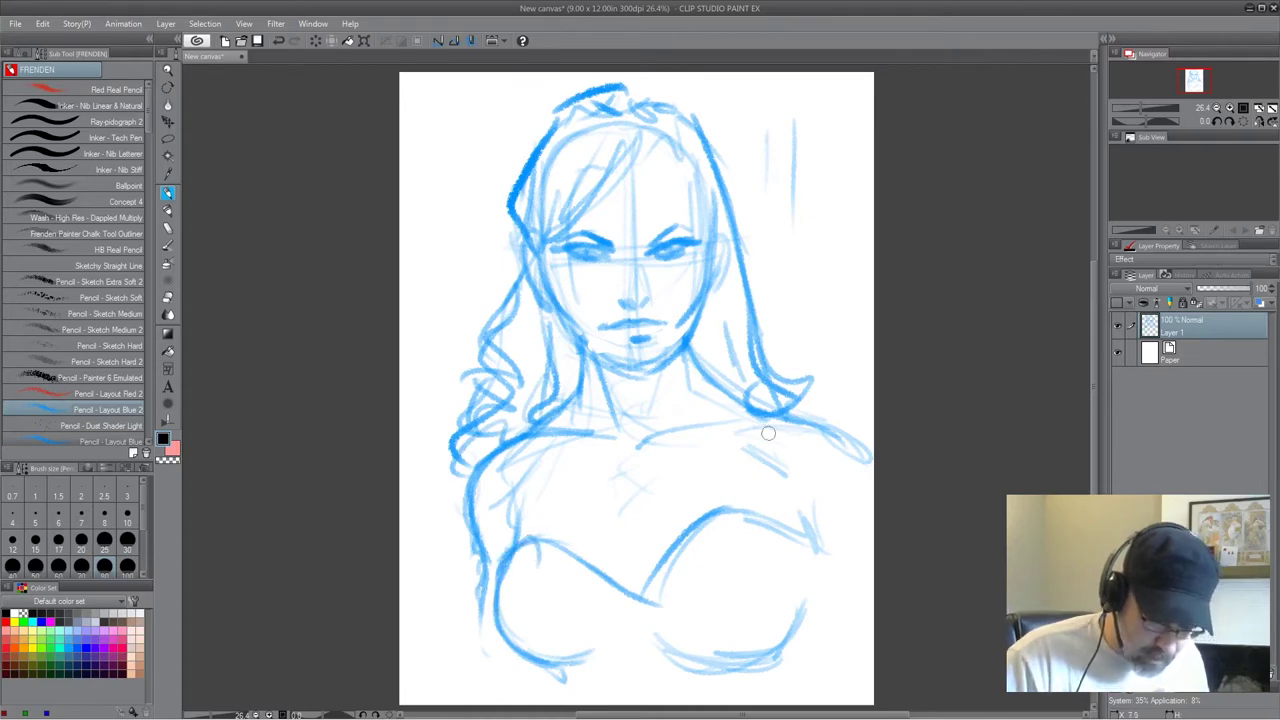
{"action": "left_click_drag", "start_coordinate": [775, 420], "coordinate": [665, 427]}
{"action": "mouse_move", "coordinate": [688, 334]}
{"action": "left_mouse_down"}
{"action": "mouse_move", "coordinate": [700, 390]}
{"action": "mouse_move", "coordinate": [858, 473]}
{"action": "mouse_move", "coordinate": [862, 530]}
{"action": "left_mouse_up"}
{"action": "left_click_drag", "start_coordinate": [815, 522], "coordinate": [810, 554]}
{"action": "left_click_drag", "start_coordinate": [750, 524], "coordinate": [813, 583]}
{"action": "left_click_drag", "start_coordinate": [746, 655], "coordinate": [721, 660]}
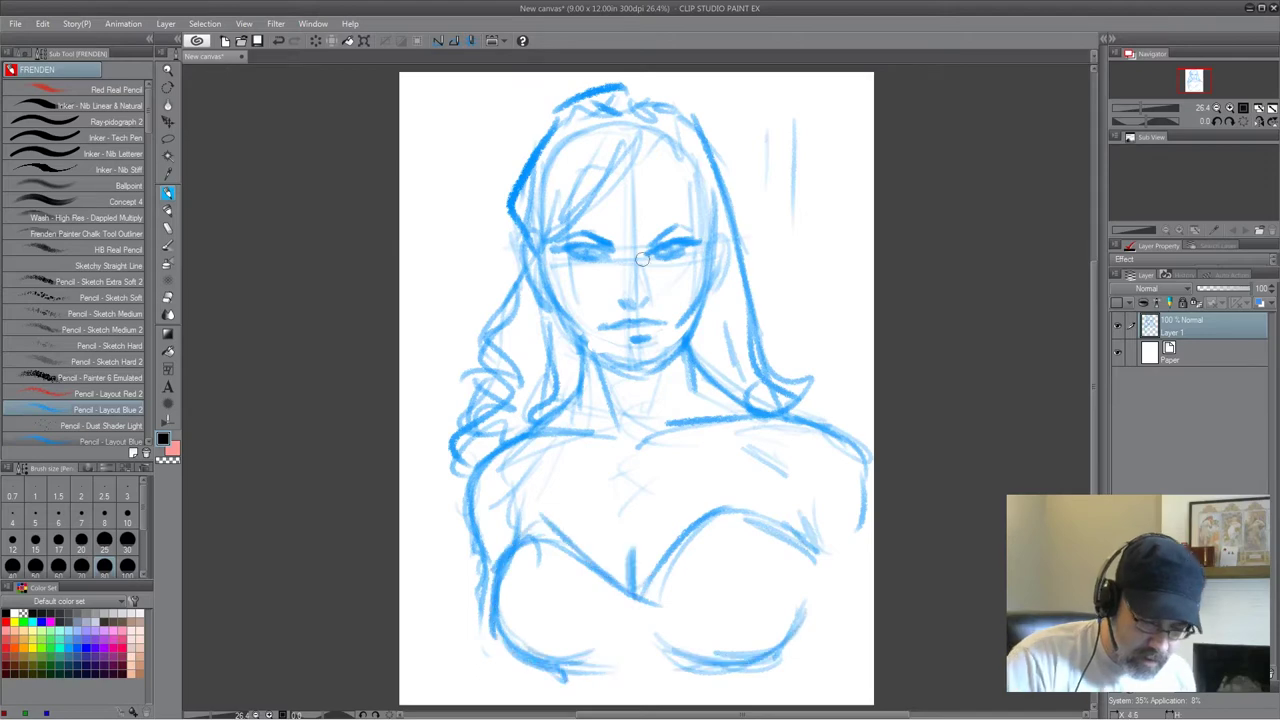
Define the bridge of the nose and add hair strands across the forehead and crown.
{"action": "left_click_drag", "start_coordinate": [640, 260], "coordinate": [646, 285]}
{"action": "left_click_drag", "start_coordinate": [627, 258], "coordinate": [620, 303]}
{"action": "left_click_drag", "start_coordinate": [623, 149], "coordinate": [552, 238]}
{"action": "left_click_drag", "start_coordinate": [622, 96], "coordinate": [633, 128]}
{"action": "left_click_drag", "start_coordinate": [648, 132], "coordinate": [704, 246]}
{"action": "left_click_drag", "start_coordinate": [680, 110], "coordinate": [746, 240]}
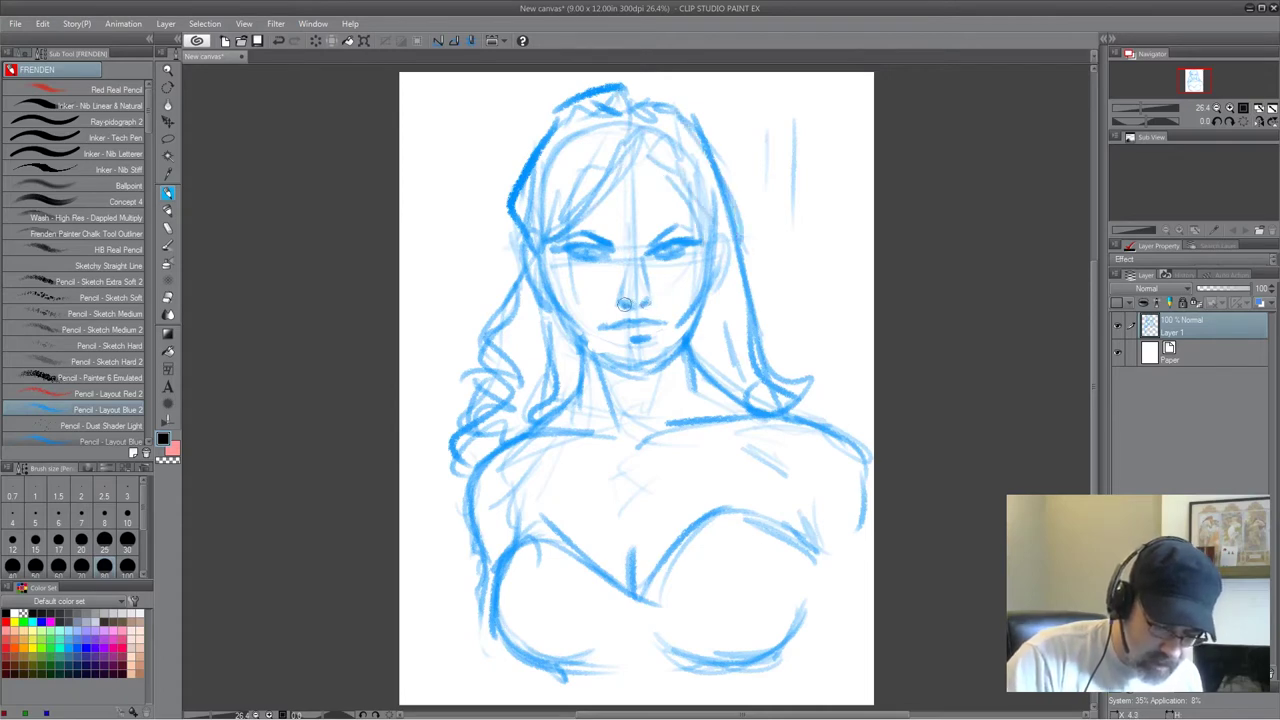
Add hair strands behind the neck and a curl hanging beside the upper arm.
{"action": "left_click_drag", "start_coordinate": [578, 355], "coordinate": [582, 413]}
{"action": "mouse_move", "coordinate": [474, 489]}
{"action": "left_mouse_down"}
{"action": "mouse_move", "coordinate": [449, 527]}
{"action": "mouse_move", "coordinate": [486, 550]}
{"action": "left_mouse_up"}
{"action": "mouse_move", "coordinate": [732, 298]}
{"action": "left_mouse_down"}
{"action": "mouse_move", "coordinate": [745, 388]}
{"action": "mouse_move", "coordinate": [729, 380]}
{"action": "left_mouse_up"}
{"action": "left_click_drag", "start_coordinate": [709, 312], "coordinate": [714, 352]}
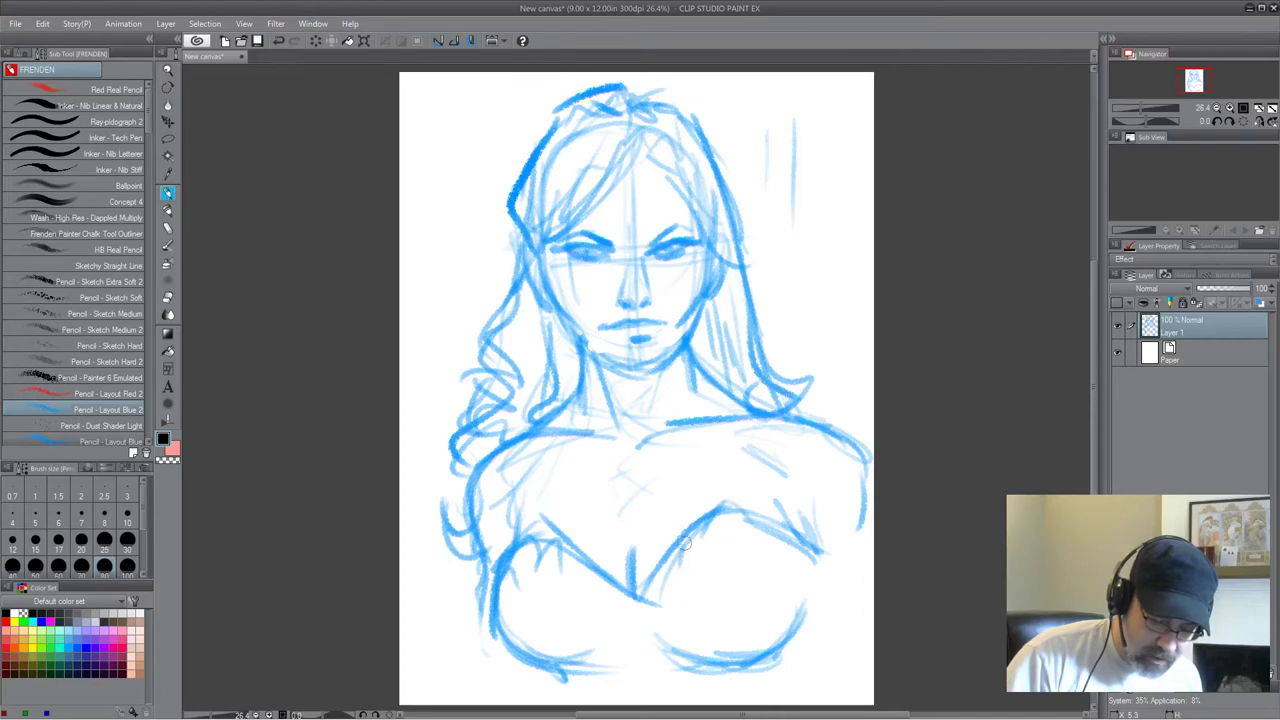
Fill the cups of the strapless top with short scalloped pattern strokes.
{"action": "mouse_move", "coordinate": [507, 600]}
{"action": "left_mouse_down"}
{"action": "mouse_move", "coordinate": [504, 578]}
{"action": "mouse_move", "coordinate": [534, 606]}
{"action": "mouse_move", "coordinate": [586, 580]}
{"action": "left_mouse_up"}
{"action": "left_click_drag", "start_coordinate": [505, 632], "coordinate": [568, 635]}
{"action": "left_click_drag", "start_coordinate": [688, 572], "coordinate": [706, 556]}
{"action": "left_click_drag", "start_coordinate": [706, 550], "coordinate": [758, 545]}
{"action": "left_click_drag", "start_coordinate": [780, 592], "coordinate": [780, 614]}
{"action": "left_click_drag", "start_coordinate": [683, 596], "coordinate": [664, 603]}
{"action": "left_click_drag", "start_coordinate": [570, 614], "coordinate": [618, 651]}
Accent the inner ends of the collarbones, the underside of the chin and the outer arm edge.
{"action": "left_click_drag", "start_coordinate": [666, 434], "coordinate": [637, 451]}
{"action": "left_click_drag", "start_coordinate": [607, 450], "coordinate": [617, 449]}
{"action": "mouse_move", "coordinate": [592, 362]}
{"action": "left_mouse_down"}
{"action": "mouse_move", "coordinate": [621, 443]}
{"action": "mouse_move", "coordinate": [608, 364]}
{"action": "mouse_move", "coordinate": [645, 376]}
{"action": "left_mouse_up"}
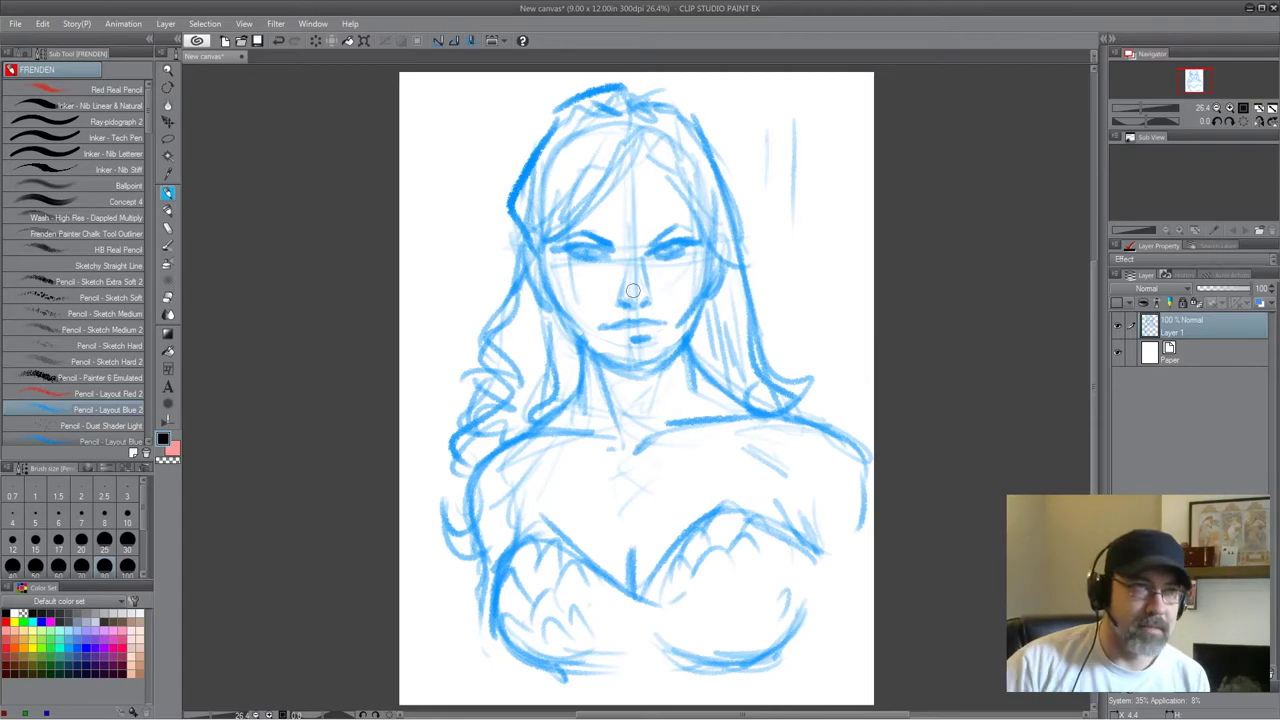
{"action": "left_click_drag", "start_coordinate": [857, 472], "coordinate": [852, 525]}
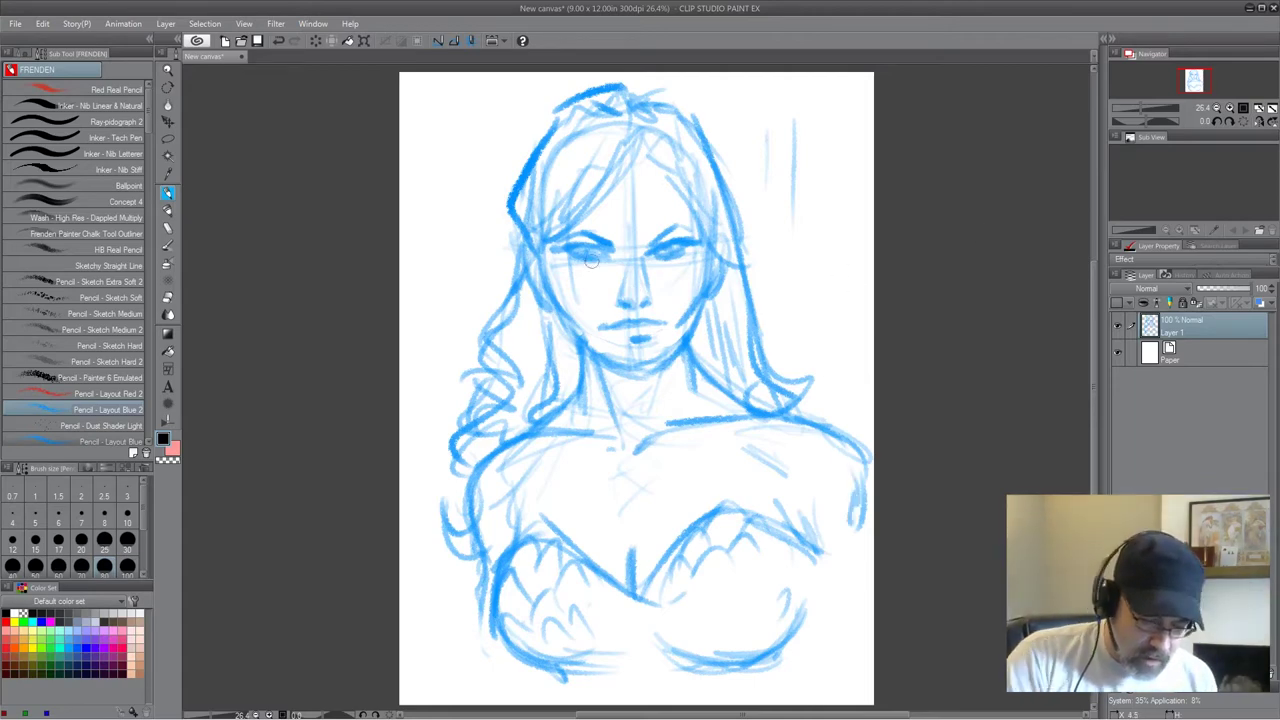
Accent the hairline peak on the forehead and add loose, light strands beside both arms.
{"action": "mouse_move", "coordinate": [654, 178]}
{"action": "left_mouse_down"}
{"action": "mouse_move", "coordinate": [647, 166]}
{"action": "mouse_move", "coordinate": [633, 185]}
{"action": "mouse_move", "coordinate": [662, 175]}
{"action": "left_mouse_up"}
{"action": "mouse_move", "coordinate": [446, 502]}
{"action": "left_mouse_down"}
{"action": "mouse_move", "coordinate": [430, 552]}
{"action": "mouse_move", "coordinate": [476, 606]}
{"action": "mouse_move", "coordinate": [486, 672]}
{"action": "left_mouse_up"}
{"action": "mouse_move", "coordinate": [845, 572]}
{"action": "left_mouse_down"}
{"action": "mouse_move", "coordinate": [788, 588]}
{"action": "mouse_move", "coordinate": [826, 586]}
{"action": "left_mouse_up"}
{"action": "left_click_drag", "start_coordinate": [840, 578], "coordinate": [828, 606]}
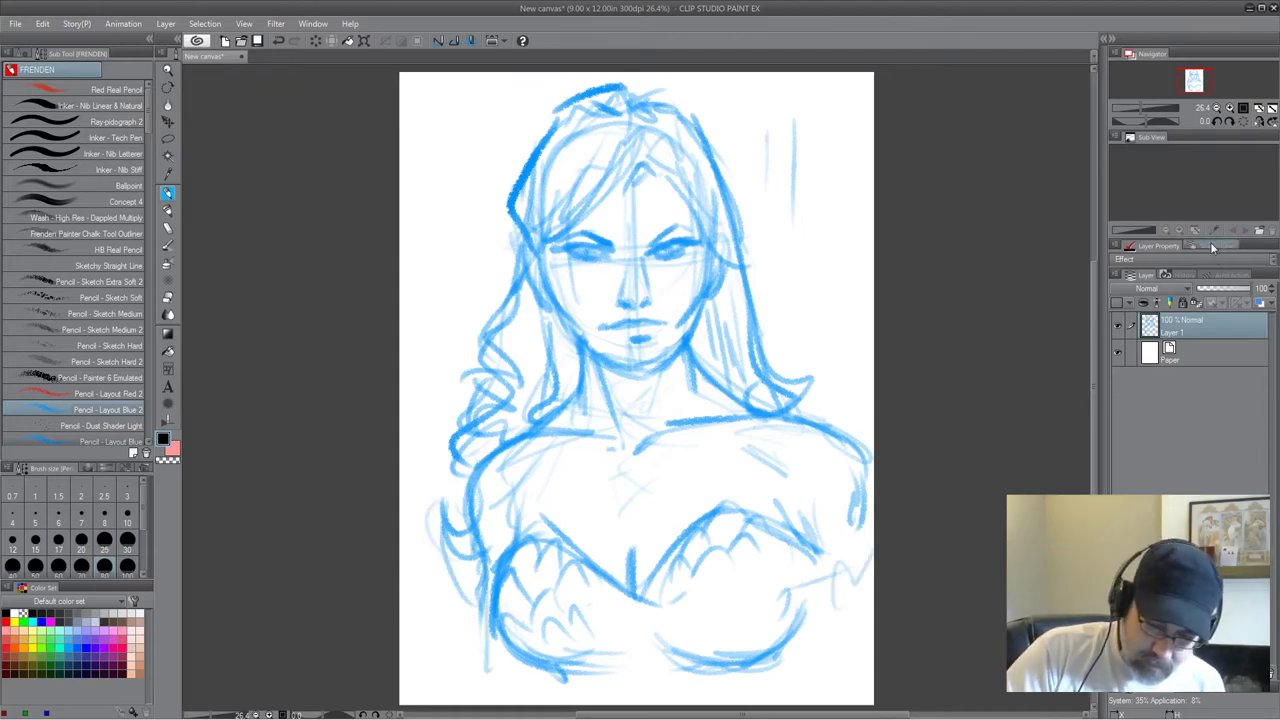
Flip the canvas view horizontally and darken the outer hair contours from the crown down to the curls at the shoulder.
{"action": "left_click", "coordinate": [1257, 122]}
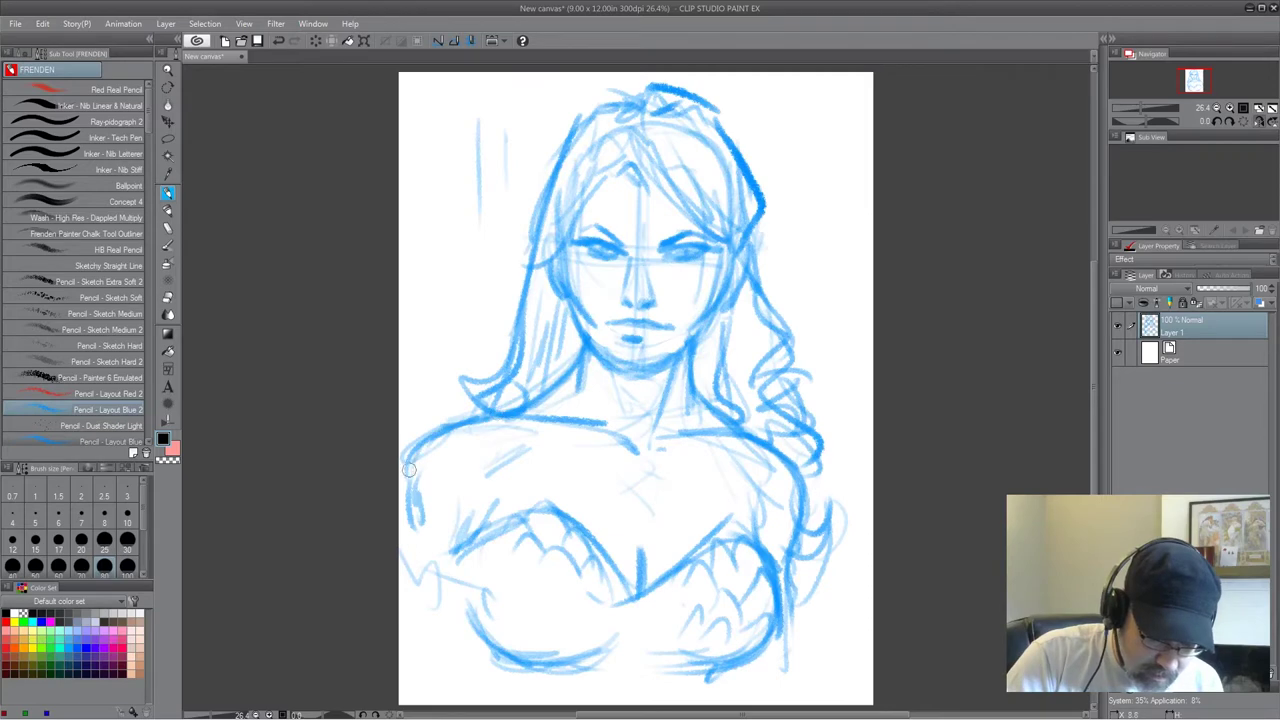
{"action": "mouse_move", "coordinate": [728, 148]}
{"action": "left_mouse_down"}
{"action": "mouse_move", "coordinate": [752, 220]}
{"action": "mouse_move", "coordinate": [752, 201]}
{"action": "mouse_move", "coordinate": [755, 275]}
{"action": "left_mouse_up"}
{"action": "mouse_move", "coordinate": [630, 86]}
{"action": "left_mouse_down"}
{"action": "mouse_move", "coordinate": [578, 116]}
{"action": "mouse_move", "coordinate": [534, 218]}
{"action": "mouse_move", "coordinate": [522, 290]}
{"action": "left_mouse_up"}
{"action": "mouse_move", "coordinate": [612, 108]}
{"action": "left_mouse_down"}
{"action": "mouse_move", "coordinate": [558, 124]}
{"action": "mouse_move", "coordinate": [515, 292]}
{"action": "left_mouse_up"}
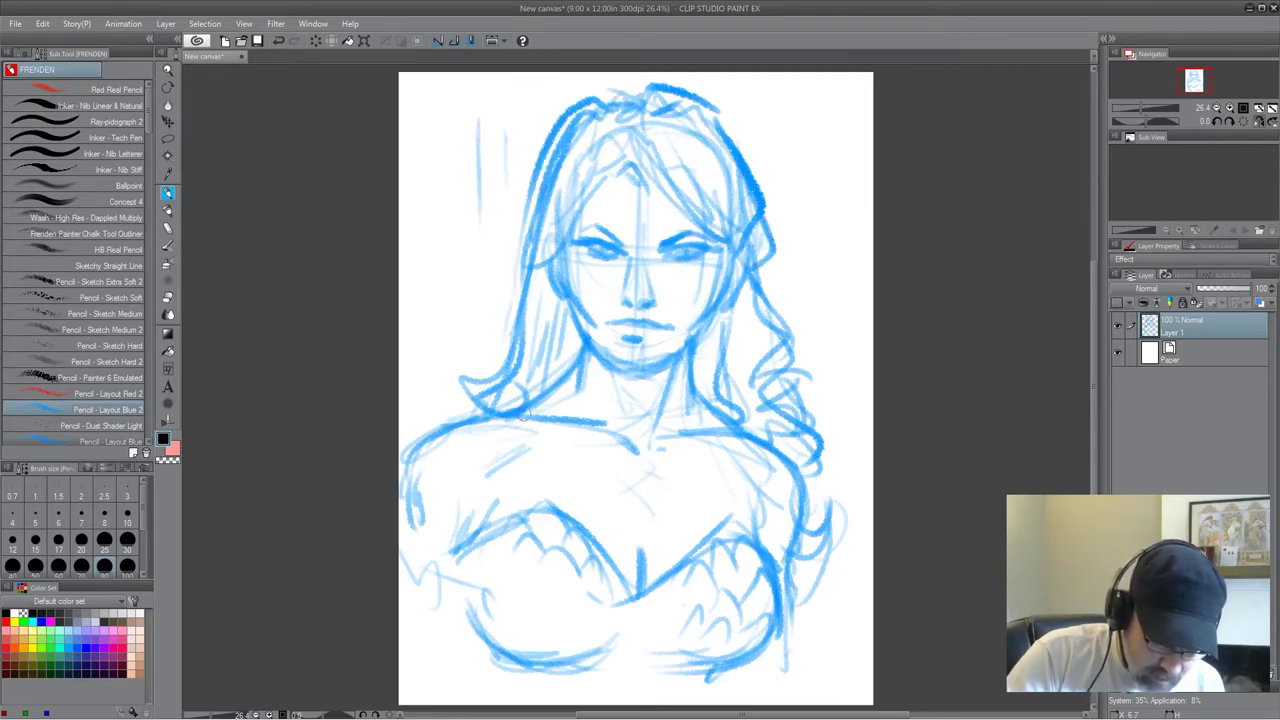
{"action": "left_click_drag", "start_coordinate": [756, 291], "coordinate": [770, 415]}
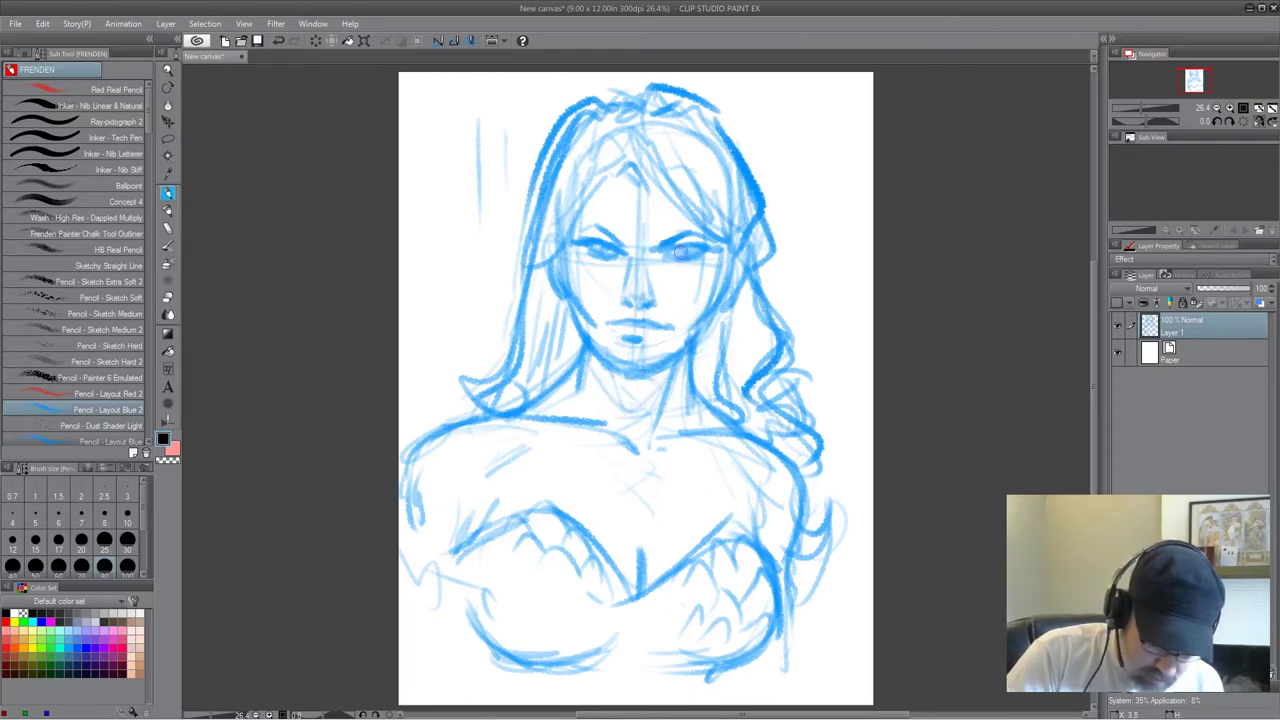
Darken the eyelids and shade both eyes, and flip the canvas view back to its original orientation.
{"action": "left_click_drag", "start_coordinate": [612, 240], "coordinate": [576, 238]}
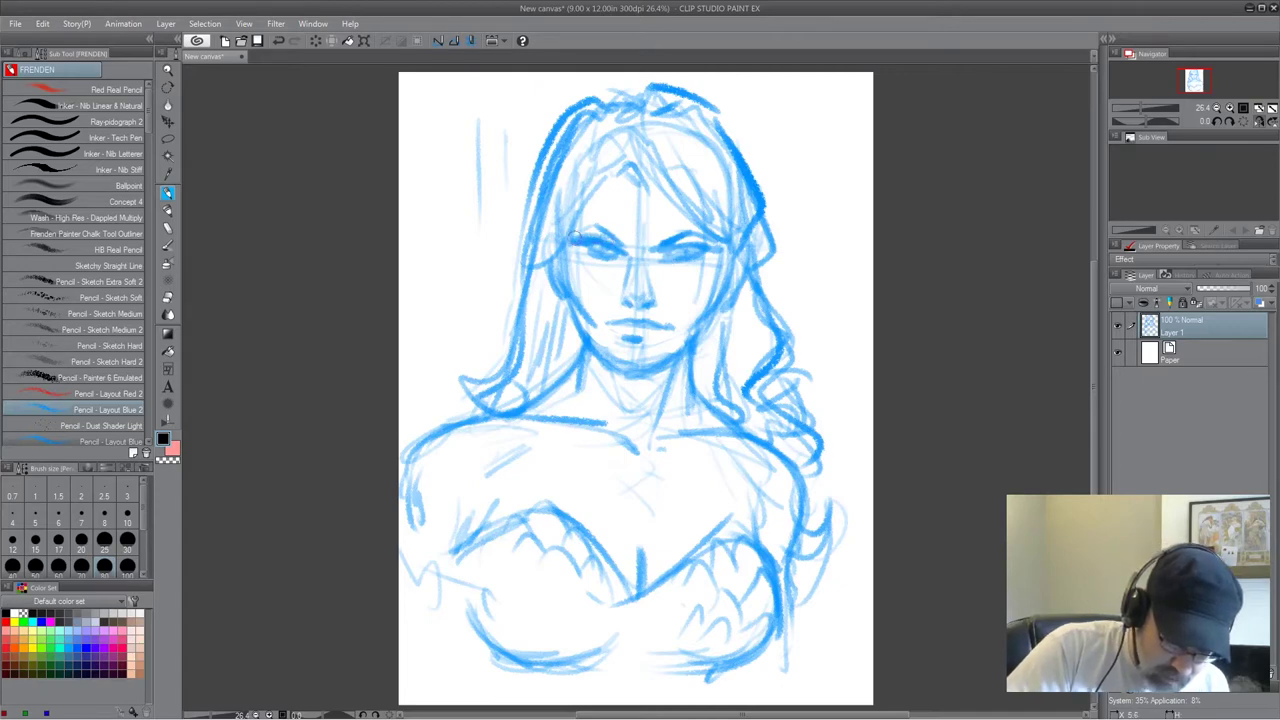
{"action": "left_click_drag", "start_coordinate": [666, 255], "coordinate": [695, 246]}
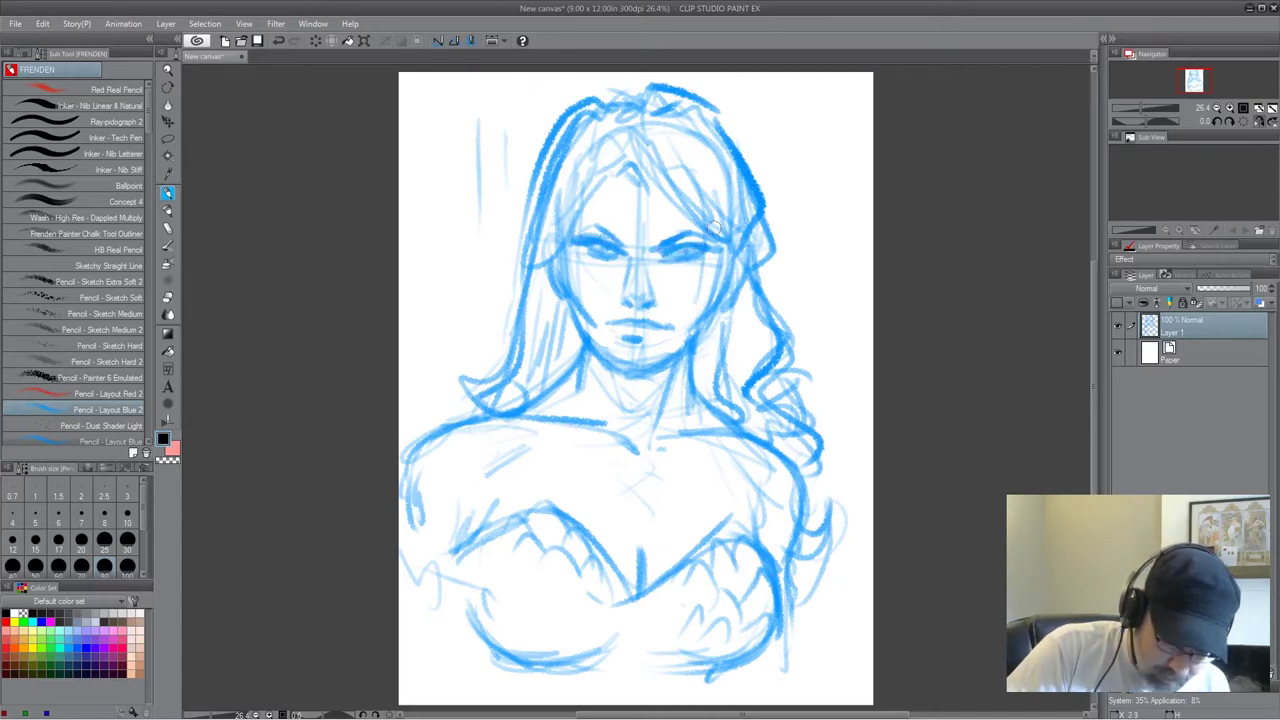
{"action": "left_click_drag", "start_coordinate": [576, 250], "coordinate": [623, 257]}
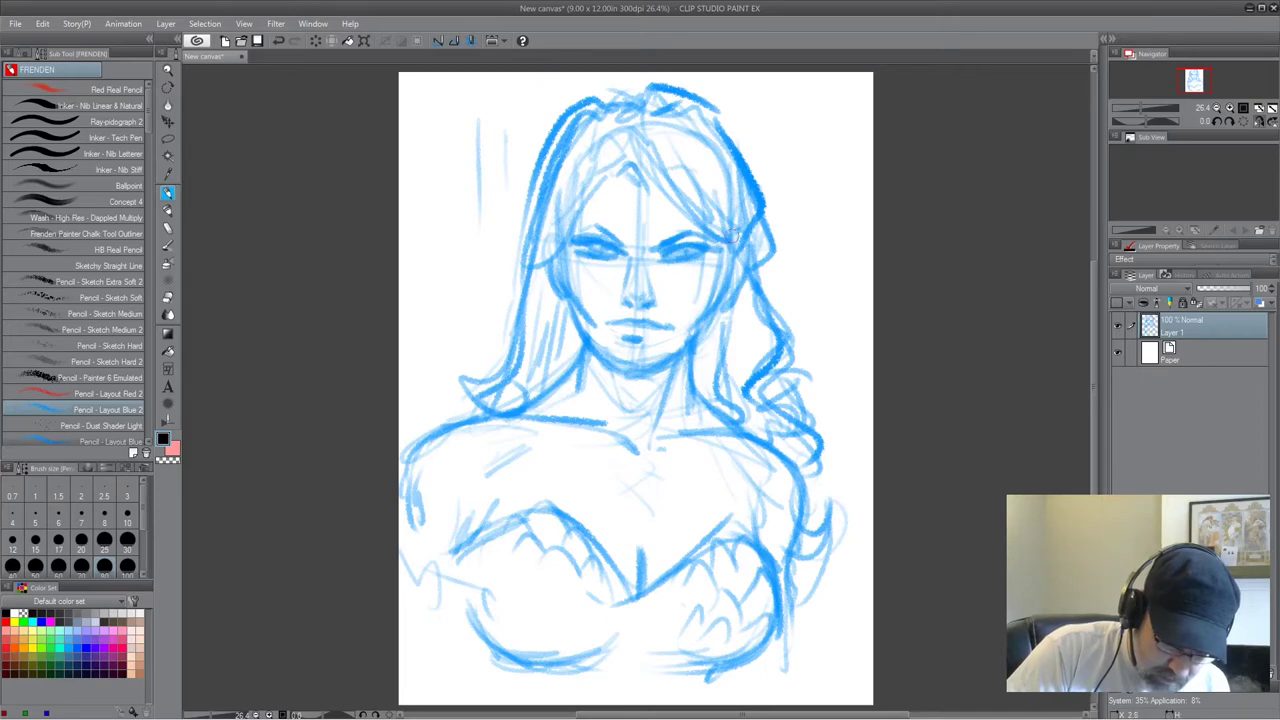
{"action": "left_click", "coordinate": [1259, 122]}
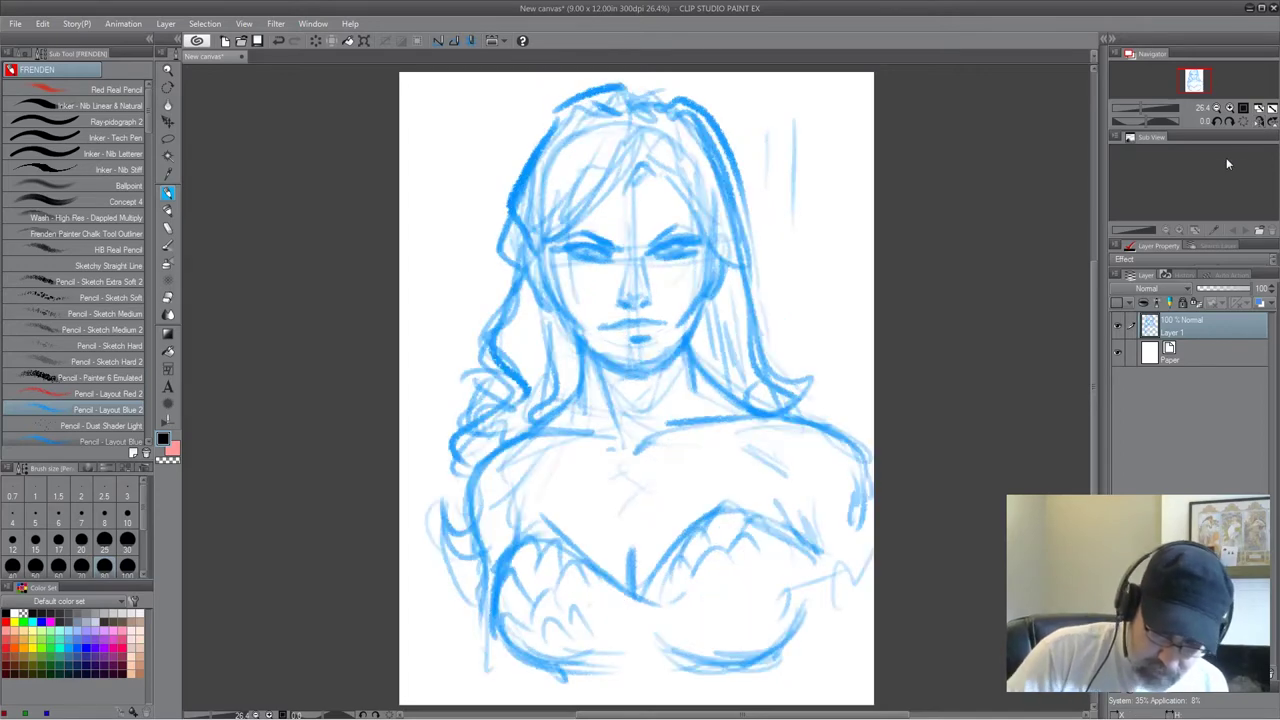
Lower the blue sketch layer's opacity to 41% and add a new layer above it.
{"action": "left_click_drag", "start_coordinate": [1193, 290], "coordinate": [1218, 290]}
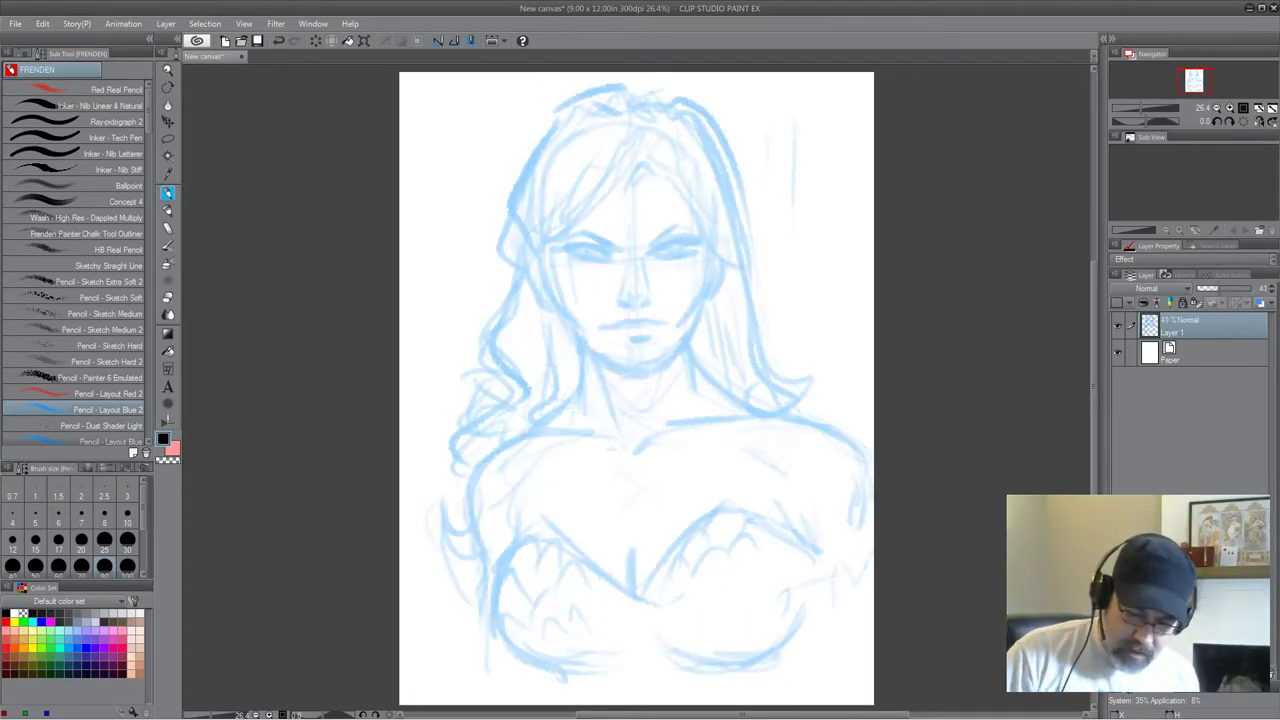
{"action": "key", "text": "ctrl+shift+n"}
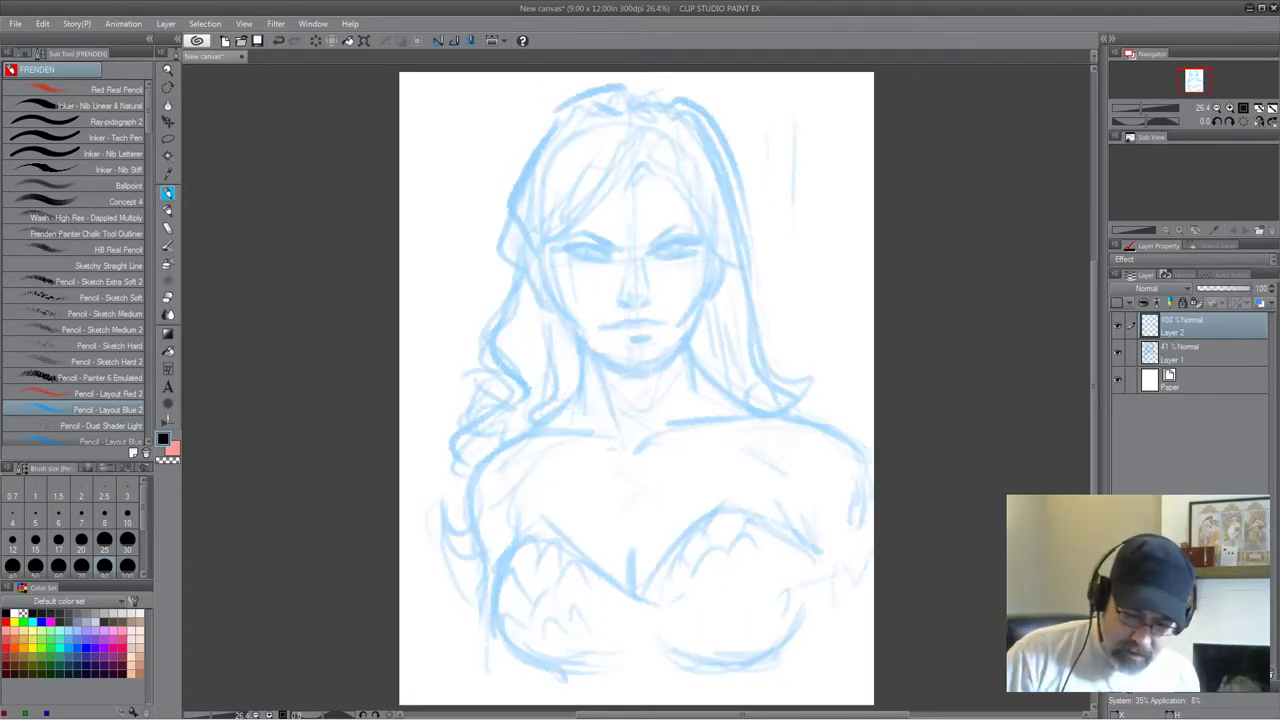
Ink the eyebrows, eyelids and the strand sweeping across the forehead in black with the Inker - Nib Stiff brush.
{"action": "left_click", "coordinate": [116, 170]}
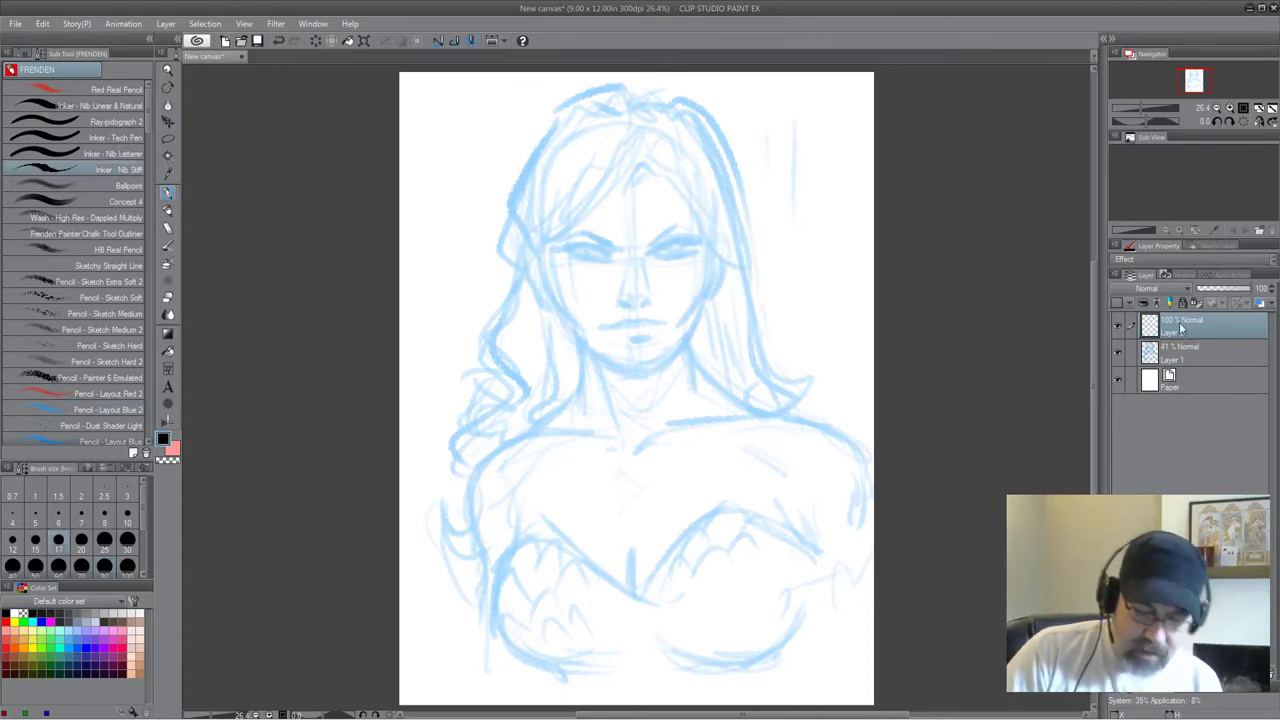
{"action": "left_click_drag", "start_coordinate": [1094, 301], "coordinate": [1094, 297]}
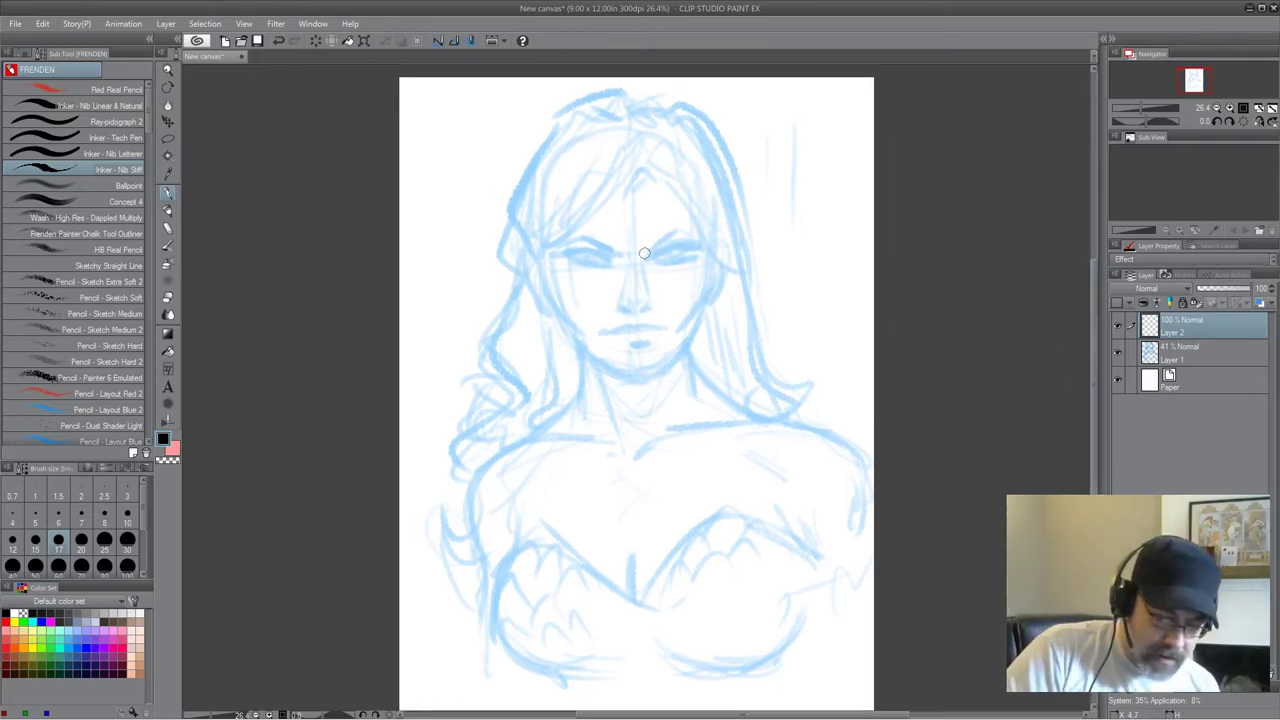
{"action": "left_click_drag", "start_coordinate": [647, 250], "coordinate": [698, 240]}
{"action": "mouse_move", "coordinate": [588, 245]}
{"action": "left_mouse_down"}
{"action": "mouse_move", "coordinate": [618, 254]}
{"action": "mouse_move", "coordinate": [584, 240]}
{"action": "mouse_move", "coordinate": [565, 241]}
{"action": "mouse_move", "coordinate": [616, 254]}
{"action": "mouse_move", "coordinate": [550, 255]}
{"action": "mouse_move", "coordinate": [617, 262]}
{"action": "mouse_move", "coordinate": [692, 244]}
{"action": "mouse_move", "coordinate": [589, 263]}
{"action": "mouse_move", "coordinate": [600, 265]}
{"action": "left_mouse_up"}
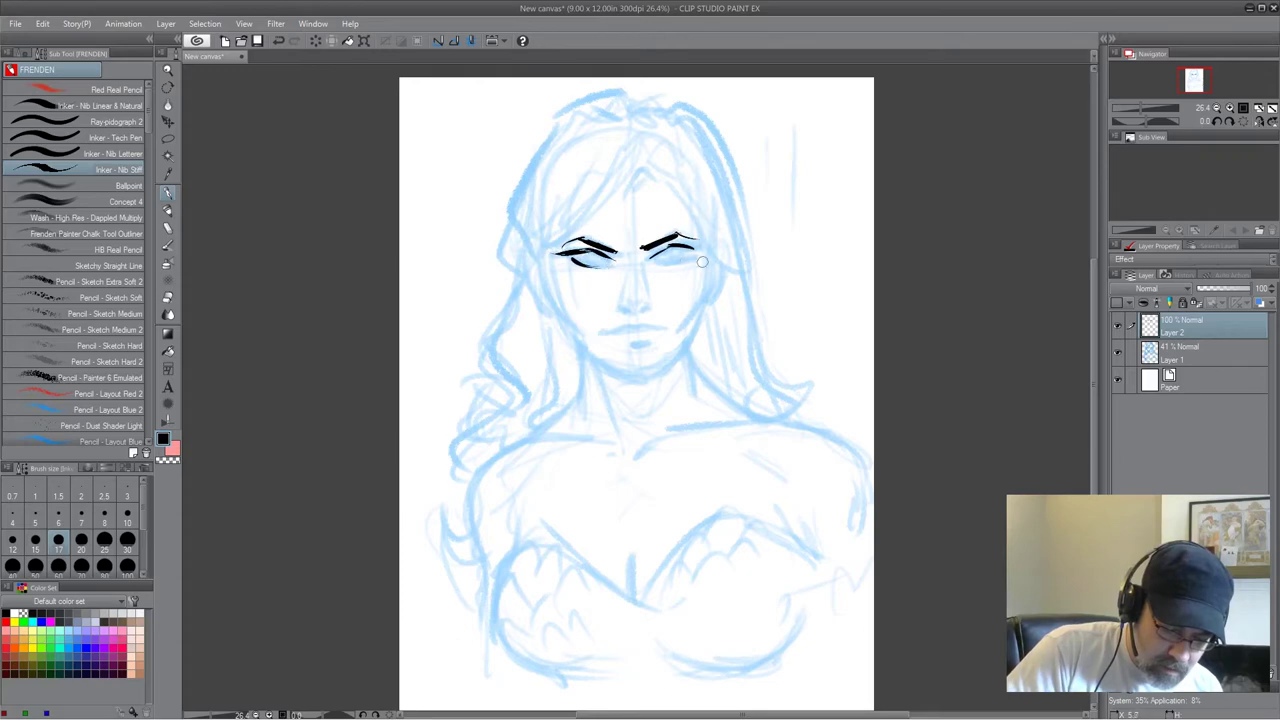
{"action": "left_click_drag", "start_coordinate": [684, 253], "coordinate": [660, 259]}
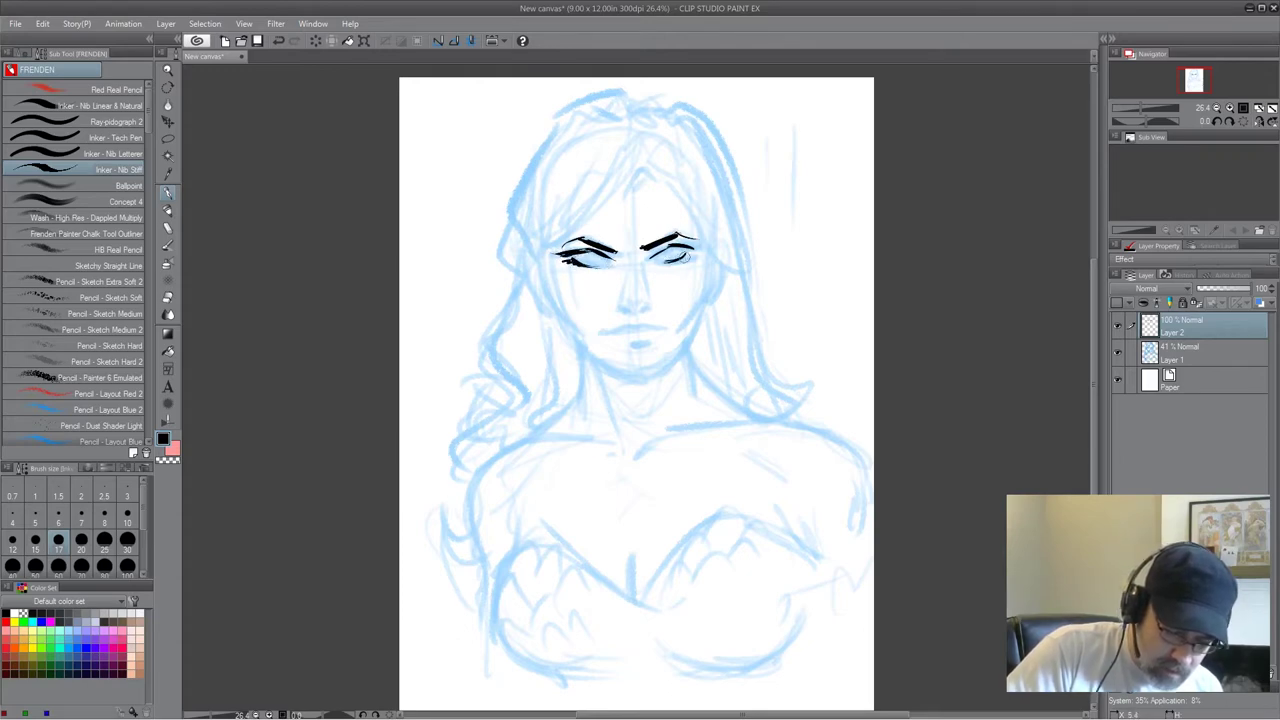
{"action": "left_click_drag", "start_coordinate": [687, 256], "coordinate": [672, 261]}
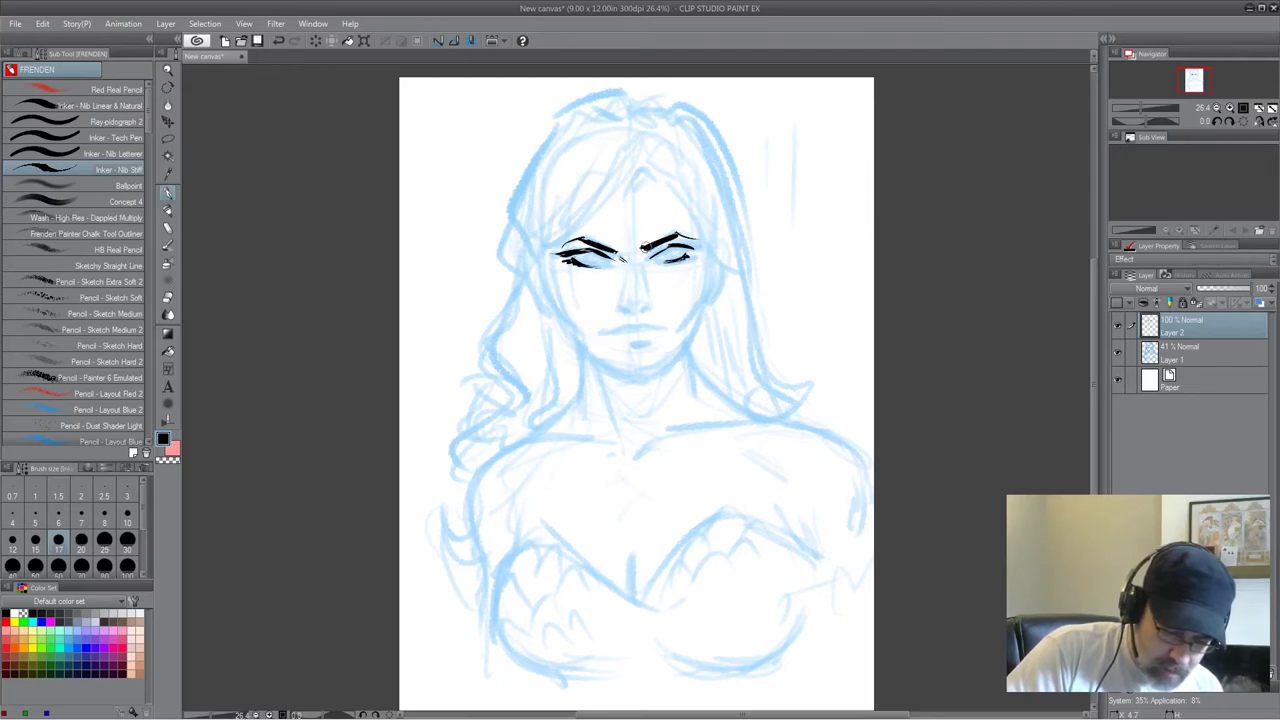
{"action": "left_click_drag", "start_coordinate": [649, 256], "coordinate": [668, 247]}
{"action": "left_click_drag", "start_coordinate": [566, 250], "coordinate": [610, 248]}
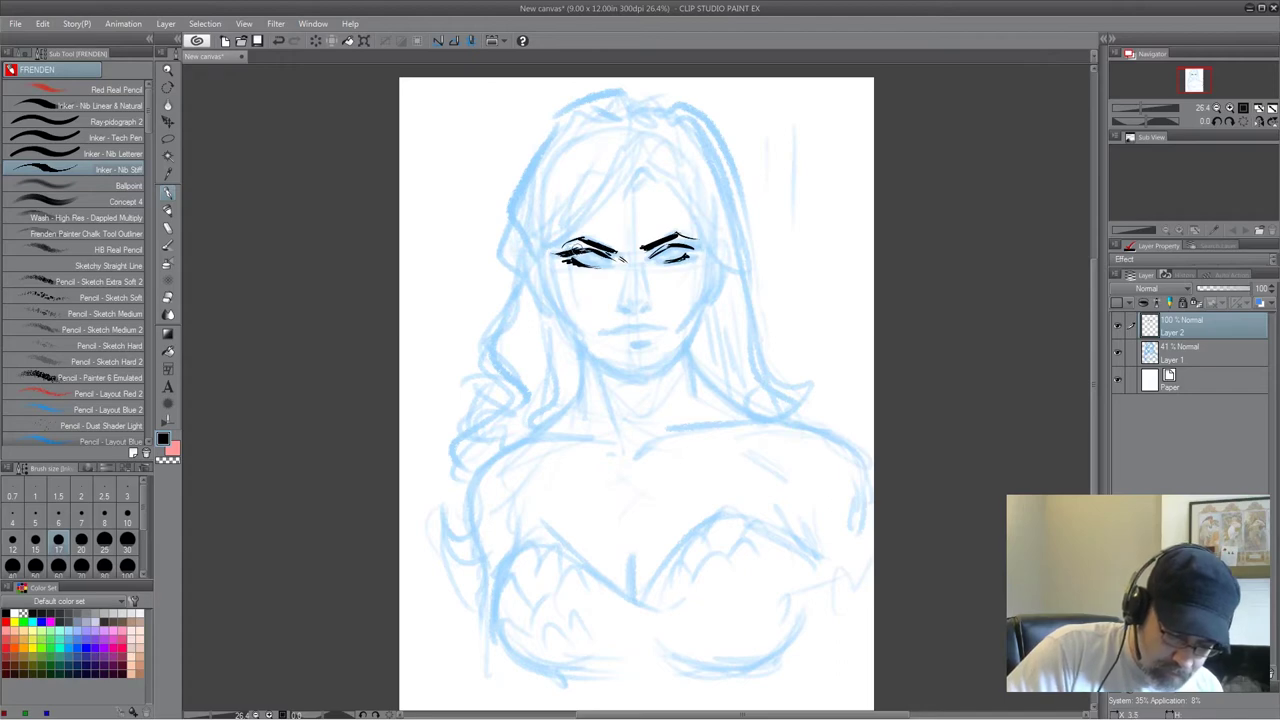
{"action": "left_click_drag", "start_coordinate": [623, 162], "coordinate": [558, 244]}
{"action": "left_click_drag", "start_coordinate": [603, 203], "coordinate": [546, 250]}
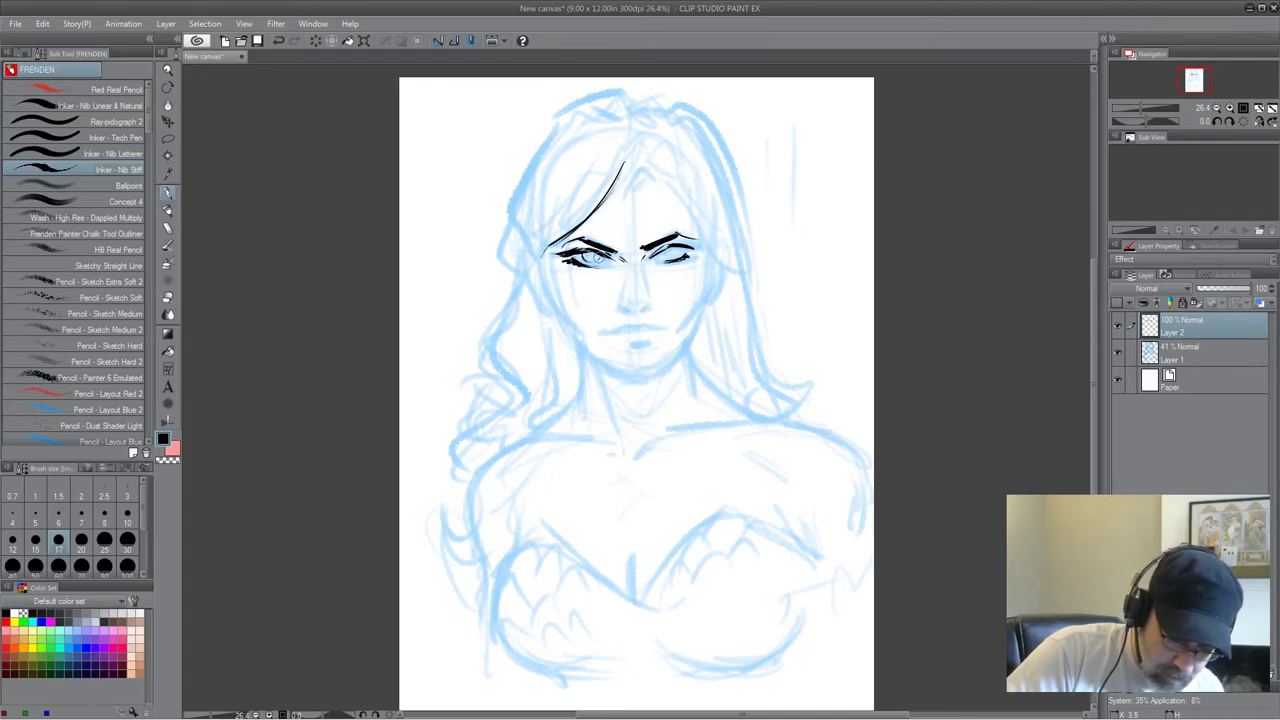
Ink the irises, the nose and the mouth with a short shadow stroke under the lower lip.
{"action": "left_click_drag", "start_coordinate": [664, 252], "coordinate": [677, 250]}
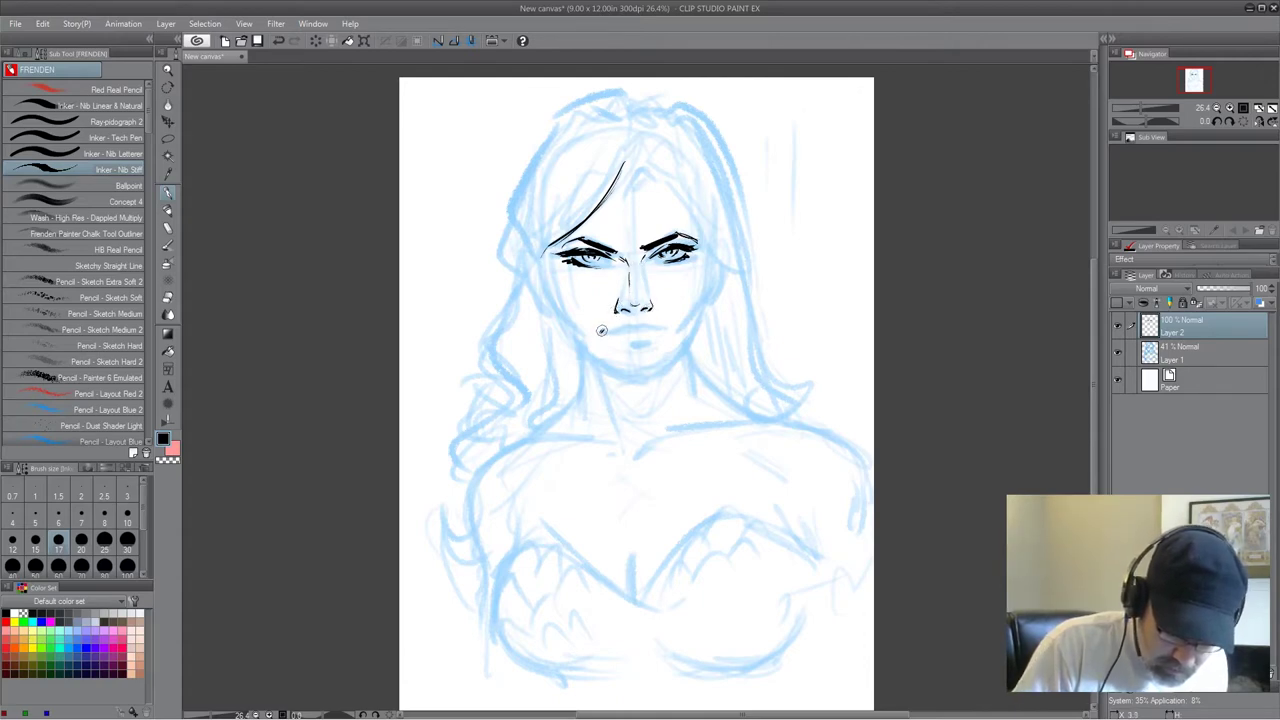
{"action": "left_click_drag", "start_coordinate": [609, 333], "coordinate": [668, 327]}
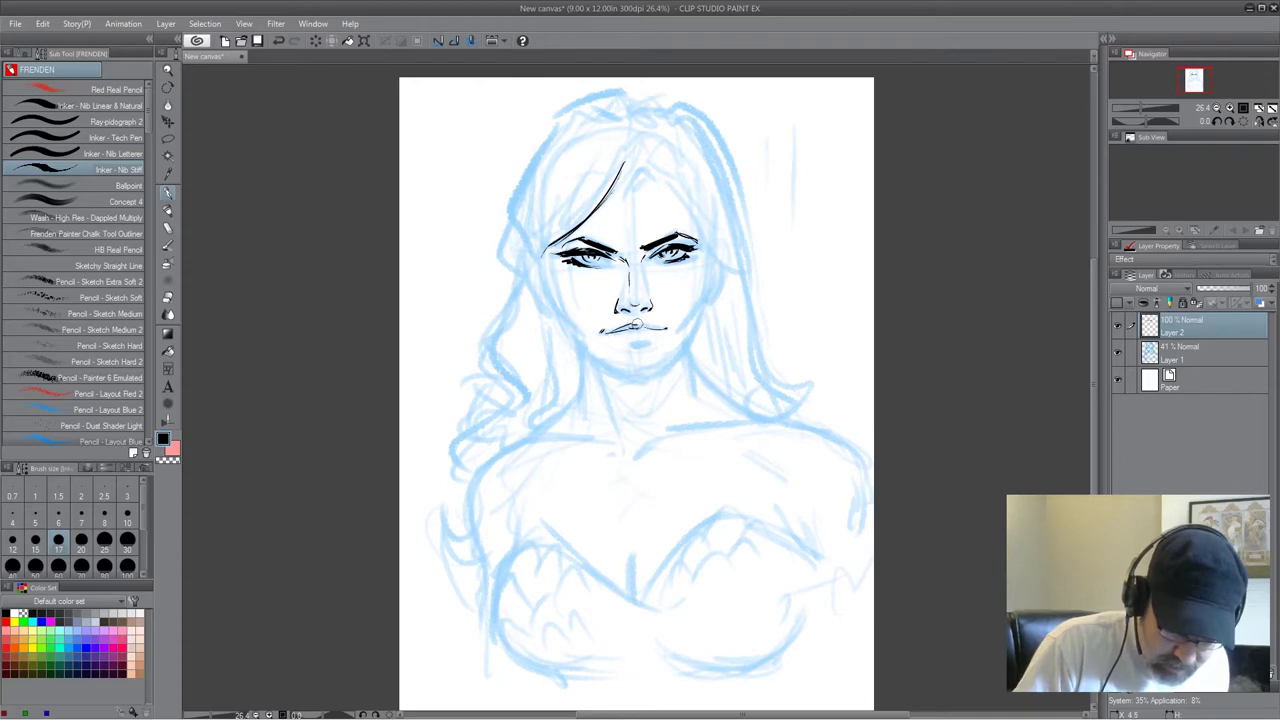
{"action": "left_click_drag", "start_coordinate": [620, 340], "coordinate": [656, 339]}
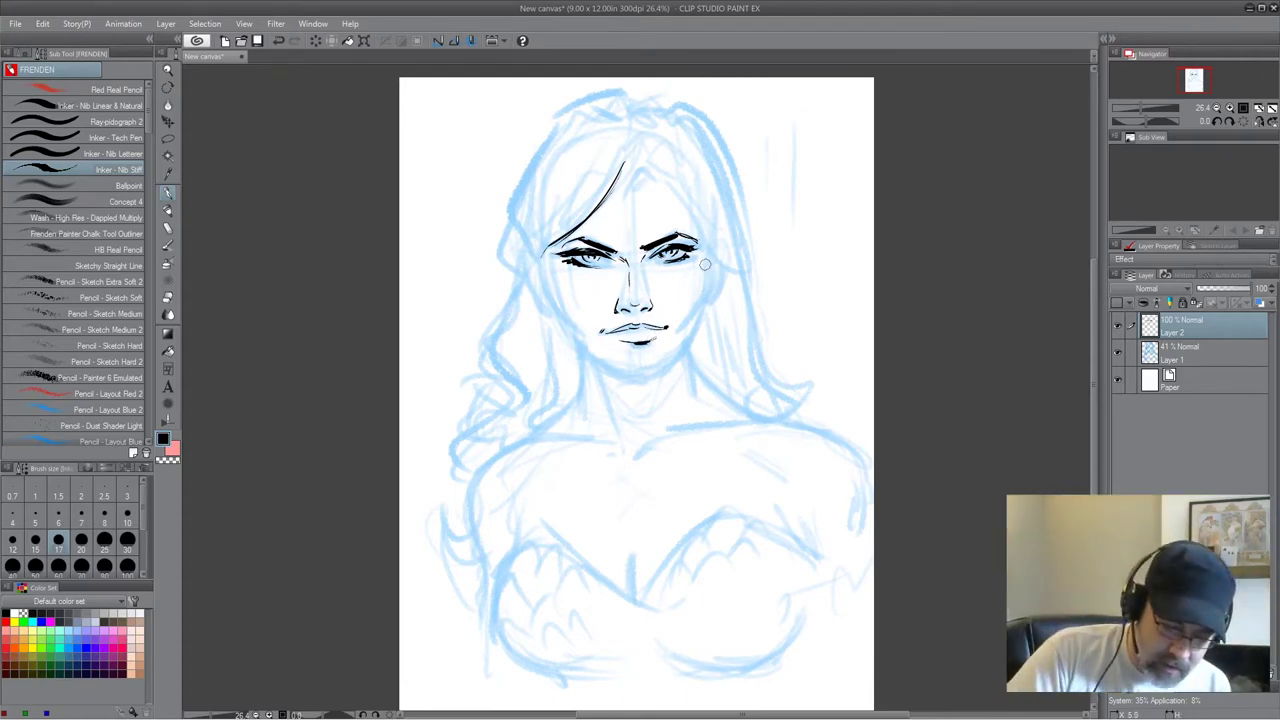
Ink the ears, cheeks and jawline down to the chin, and thicken the line between the lips.
{"action": "left_click_drag", "start_coordinate": [706, 288], "coordinate": [682, 319]}
{"action": "mouse_move", "coordinate": [545, 258]}
{"action": "left_mouse_down"}
{"action": "mouse_move", "coordinate": [572, 322]}
{"action": "mouse_move", "coordinate": [556, 308]}
{"action": "left_mouse_up"}
{"action": "left_click_drag", "start_coordinate": [716, 280], "coordinate": [709, 300]}
{"action": "left_click_drag", "start_coordinate": [556, 308], "coordinate": [587, 352]}
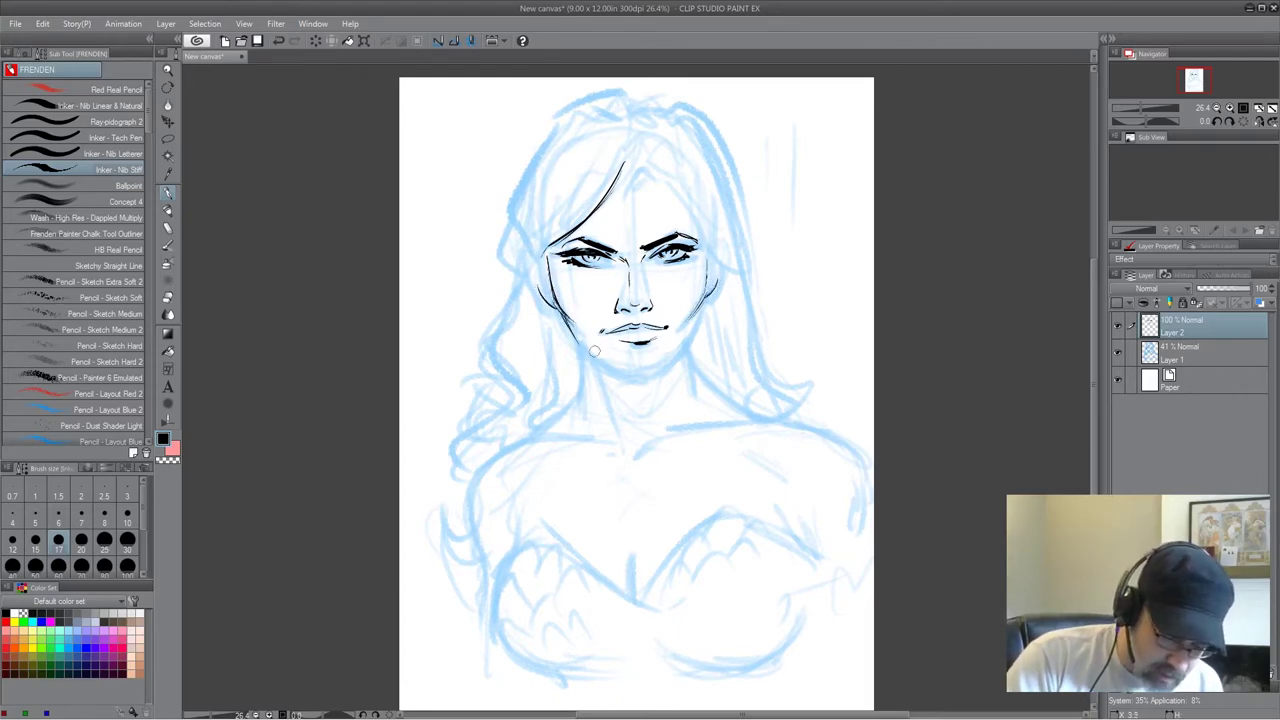
{"action": "mouse_move", "coordinate": [703, 306]}
{"action": "left_mouse_down"}
{"action": "mouse_move", "coordinate": [684, 348]}
{"action": "mouse_move", "coordinate": [646, 374]}
{"action": "left_mouse_up"}
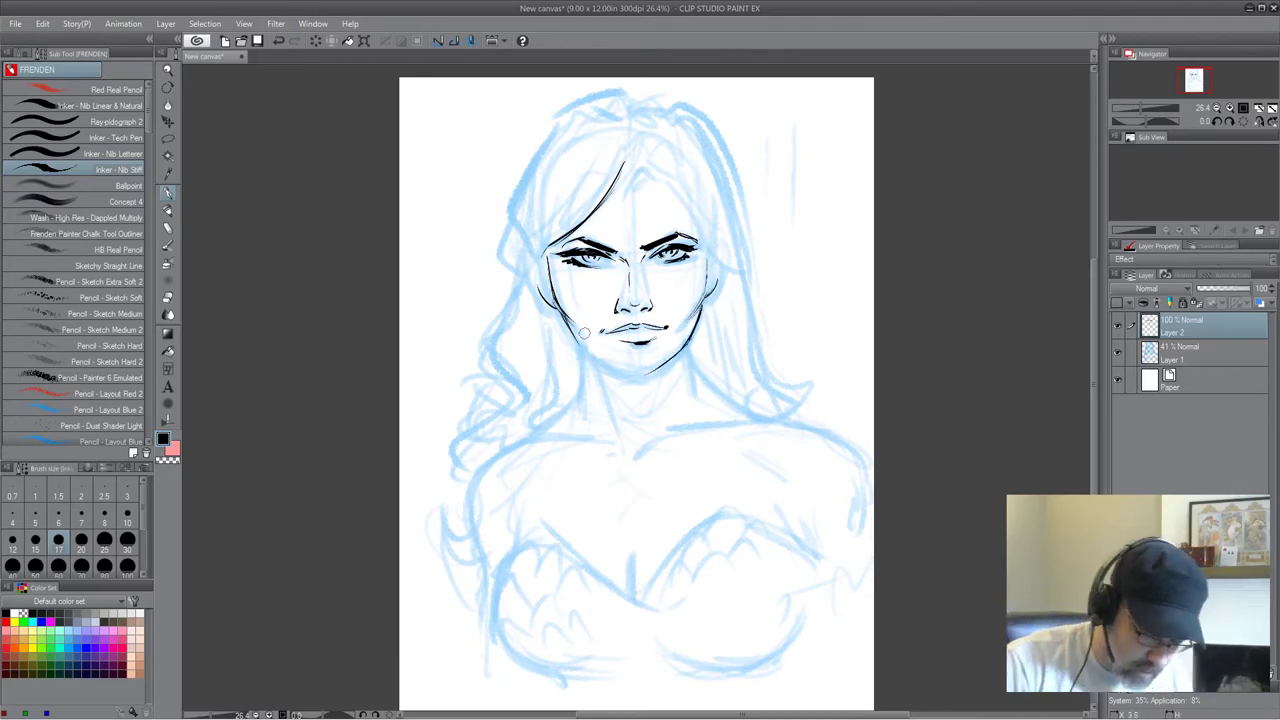
{"action": "mouse_move", "coordinate": [566, 322]}
{"action": "left_mouse_down"}
{"action": "mouse_move", "coordinate": [605, 364]}
{"action": "mouse_move", "coordinate": [632, 371]}
{"action": "left_mouse_up"}
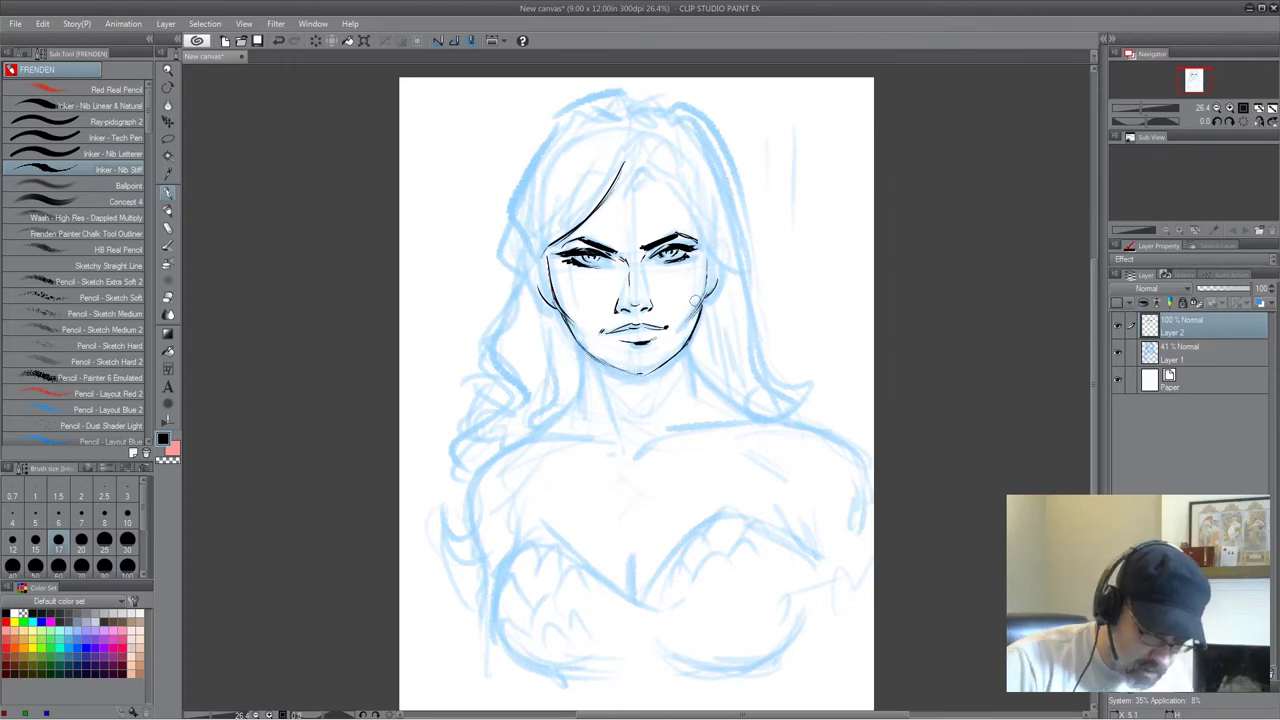
{"action": "left_click_drag", "start_coordinate": [614, 330], "coordinate": [636, 324]}
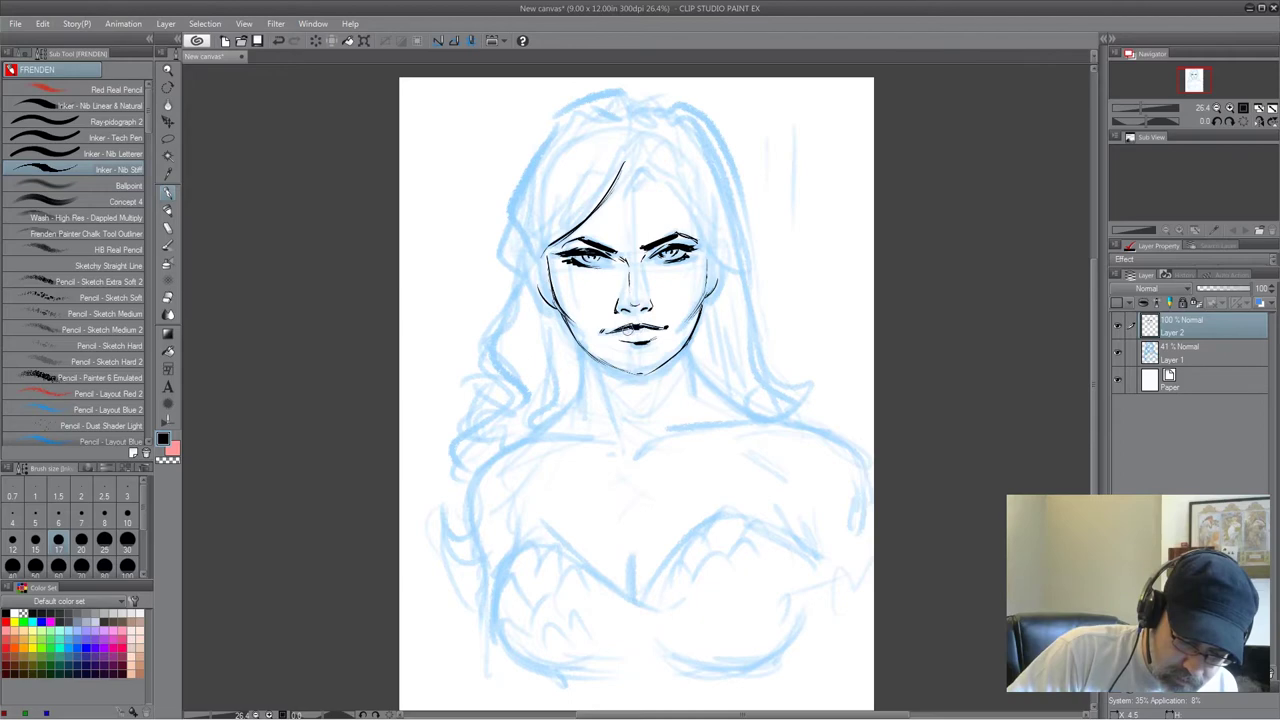
Ink the sides of the neck and the curly side's outer hair contour from the crown down to the shoulder.
{"action": "left_click_drag", "start_coordinate": [580, 347], "coordinate": [587, 402]}
{"action": "left_click_drag", "start_coordinate": [688, 349], "coordinate": [697, 386]}
{"action": "left_click_drag", "start_coordinate": [586, 355], "coordinate": [538, 435]}
{"action": "mouse_move", "coordinate": [516, 207]}
{"action": "left_mouse_down"}
{"action": "mouse_move", "coordinate": [497, 262]}
{"action": "mouse_move", "coordinate": [525, 280]}
{"action": "mouse_move", "coordinate": [482, 358]}
{"action": "mouse_move", "coordinate": [520, 395]}
{"action": "mouse_move", "coordinate": [472, 452]}
{"action": "left_mouse_up"}
{"action": "mouse_move", "coordinate": [512, 207]}
{"action": "left_mouse_down"}
{"action": "mouse_move", "coordinate": [556, 120]}
{"action": "mouse_move", "coordinate": [633, 97]}
{"action": "left_mouse_up"}
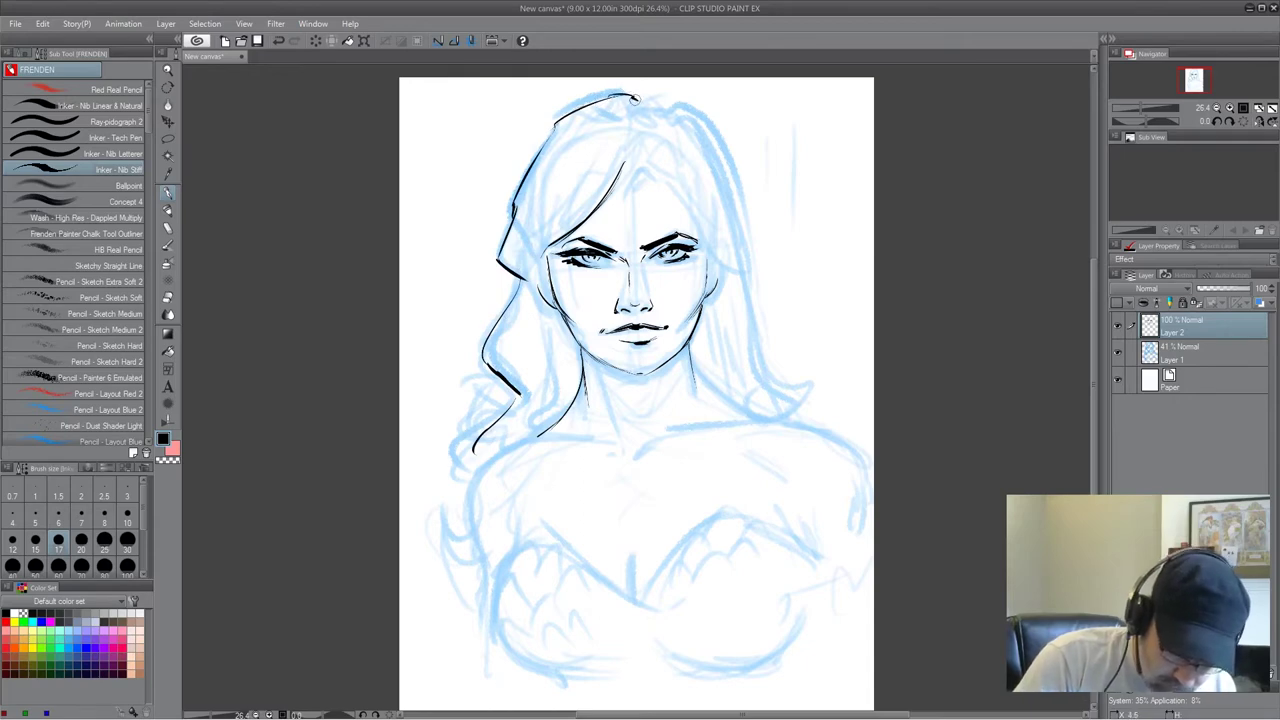
Ink fine strands above the forehead, the parting peak and the rest of the crown, and double the line of the shoulder curl.
{"action": "mouse_move", "coordinate": [592, 154]}
{"action": "left_mouse_down"}
{"action": "mouse_move", "coordinate": [552, 216]}
{"action": "mouse_move", "coordinate": [554, 204]}
{"action": "left_mouse_up"}
{"action": "left_click_drag", "start_coordinate": [618, 129], "coordinate": [586, 157]}
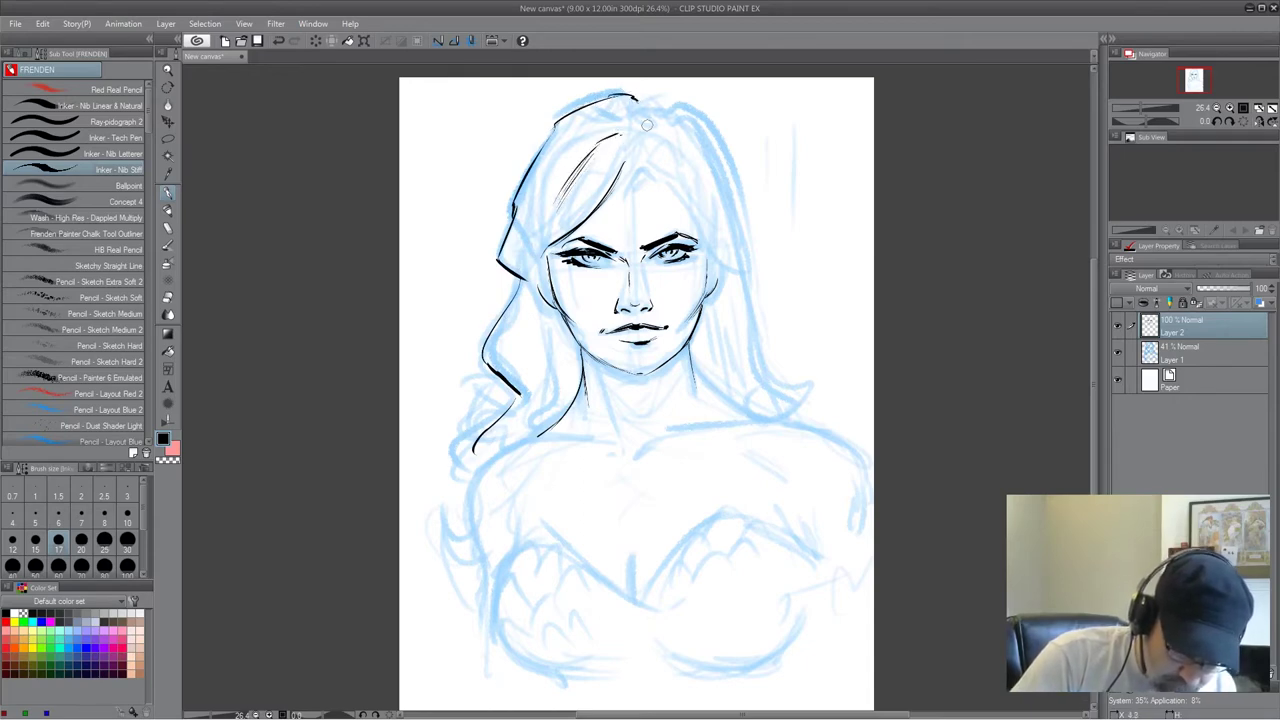
{"action": "mouse_move", "coordinate": [643, 103]}
{"action": "left_mouse_down"}
{"action": "mouse_move", "coordinate": [720, 140]}
{"action": "mouse_move", "coordinate": [698, 116]}
{"action": "mouse_move", "coordinate": [733, 174]}
{"action": "left_mouse_up"}
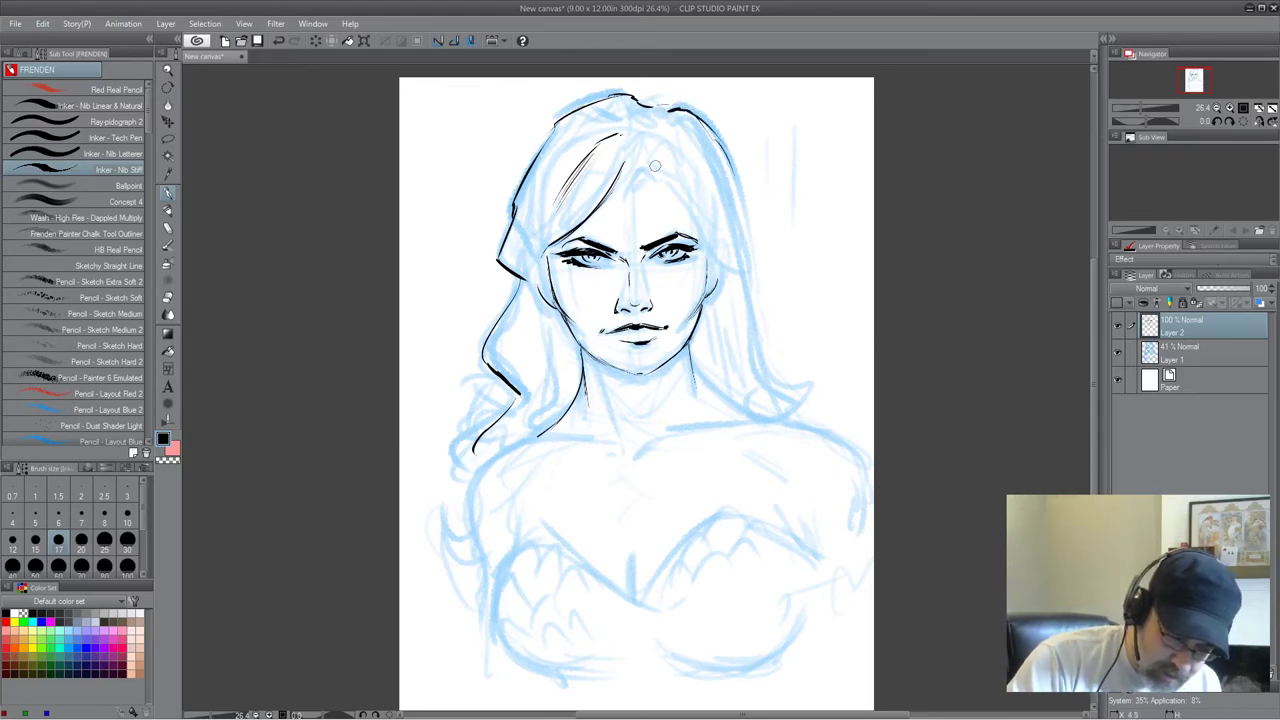
{"action": "mouse_move", "coordinate": [628, 156]}
{"action": "left_mouse_down"}
{"action": "mouse_move", "coordinate": [634, 188]}
{"action": "mouse_move", "coordinate": [653, 176]}
{"action": "left_mouse_up"}
{"action": "mouse_move", "coordinate": [487, 352]}
{"action": "left_mouse_down"}
{"action": "mouse_move", "coordinate": [532, 410]}
{"action": "mouse_move", "coordinate": [498, 432]}
{"action": "left_mouse_up"}
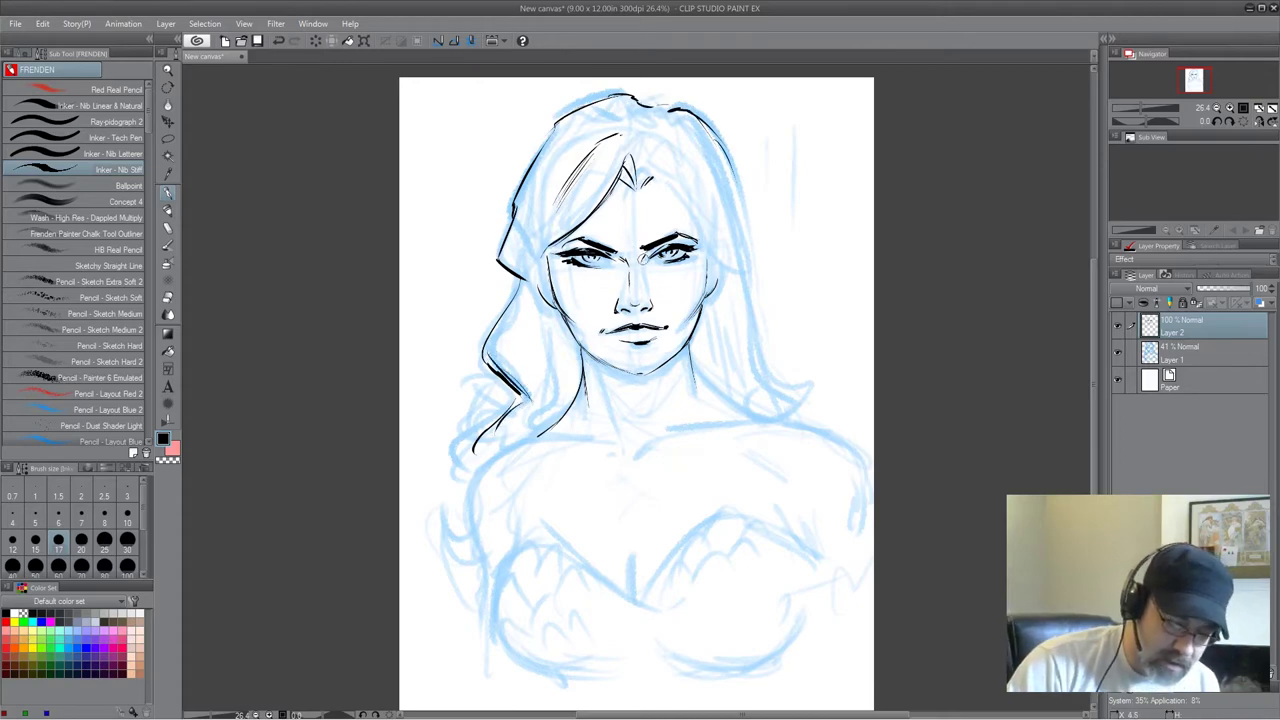
Ink the opposite fringe strand from the parting down past the eye, and thin strands hanging beside the neck.
{"action": "left_click_drag", "start_coordinate": [652, 176], "coordinate": [702, 250]}
{"action": "left_click_drag", "start_coordinate": [678, 208], "coordinate": [706, 252]}
{"action": "mouse_move", "coordinate": [550, 314]}
{"action": "left_mouse_down"}
{"action": "mouse_move", "coordinate": [563, 353]}
{"action": "mouse_move", "coordinate": [556, 410]}
{"action": "left_mouse_up"}
{"action": "left_click_drag", "start_coordinate": [560, 338], "coordinate": [551, 420]}
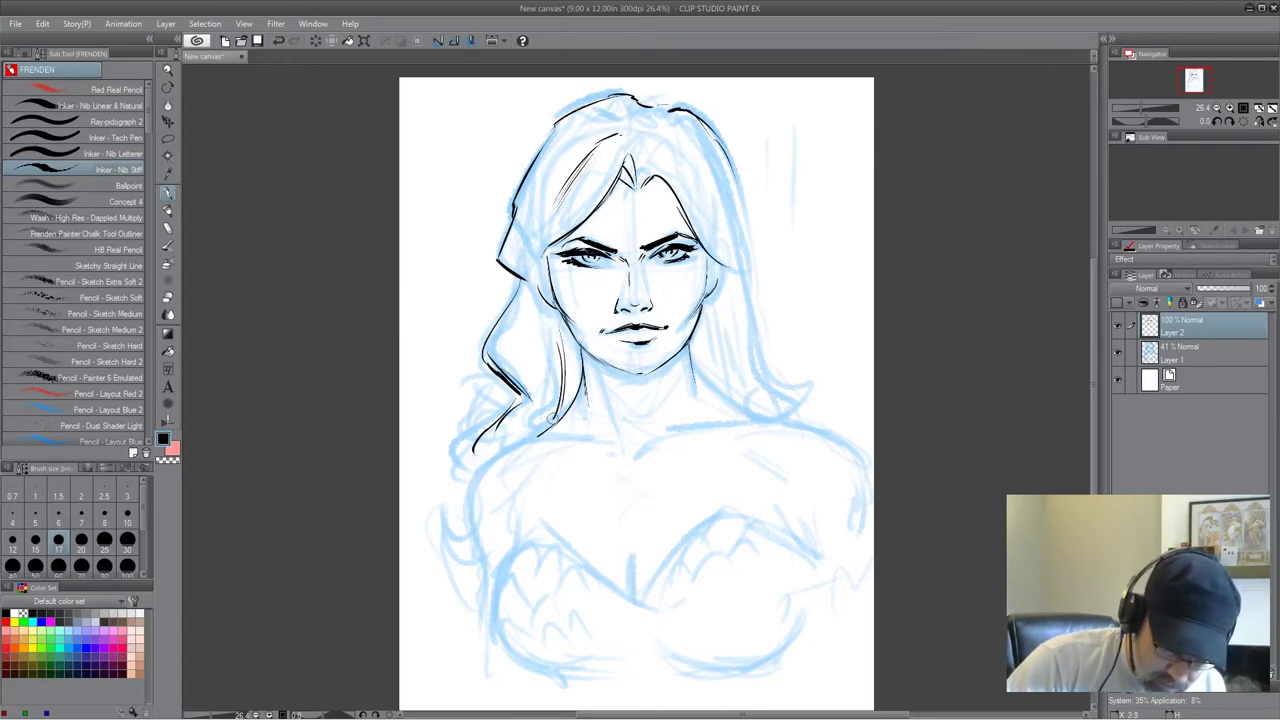
Ink the strands falling from both ears and the long outer hair contour on the straight side, and thicken the curl's tip.
{"action": "left_click_drag", "start_coordinate": [552, 420], "coordinate": [538, 436]}
{"action": "left_click_drag", "start_coordinate": [706, 302], "coordinate": [718, 380]}
{"action": "left_click_drag", "start_coordinate": [547, 260], "coordinate": [541, 330]}
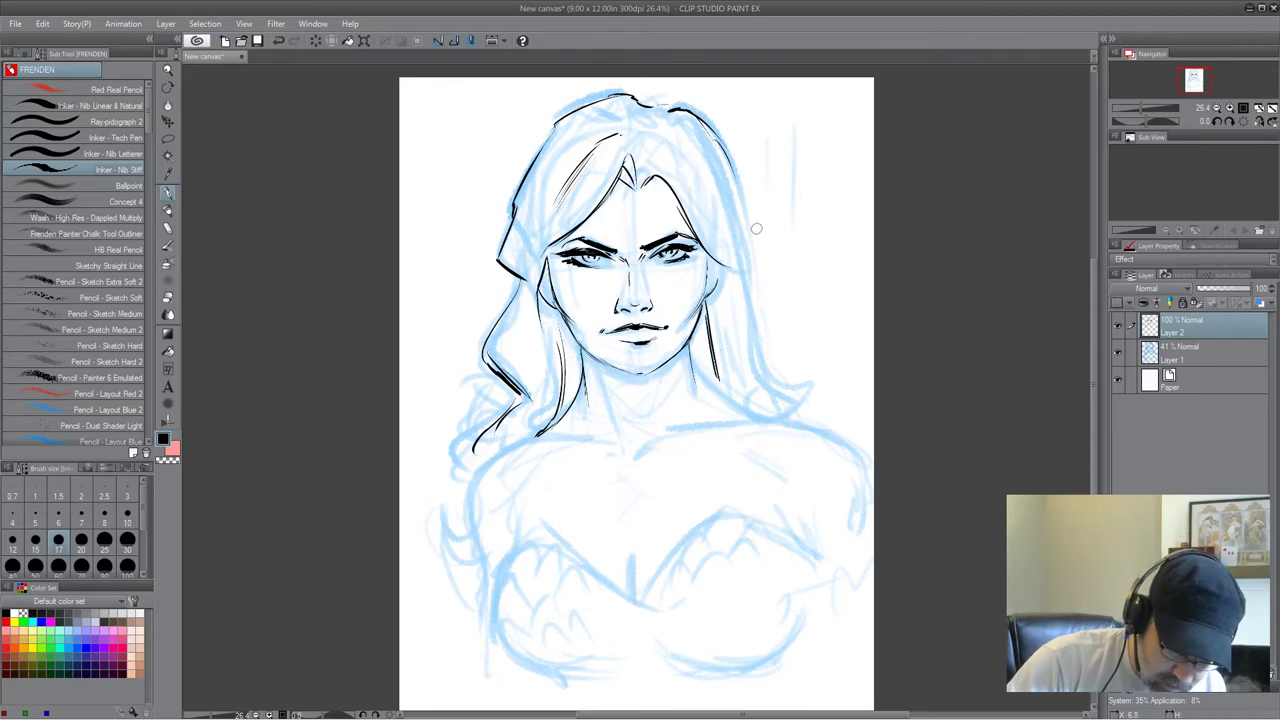
{"action": "mouse_move", "coordinate": [691, 107]}
{"action": "left_mouse_down"}
{"action": "mouse_move", "coordinate": [745, 242]}
{"action": "mouse_move", "coordinate": [766, 400]}
{"action": "mouse_move", "coordinate": [788, 405]}
{"action": "left_mouse_up"}
{"action": "left_click_drag", "start_coordinate": [515, 418], "coordinate": [478, 455]}
Ink the neck lines, collarbones, shoulders and outer upper arm, and add detail inside the ear.
{"action": "left_click_drag", "start_coordinate": [645, 443], "coordinate": [742, 423]}
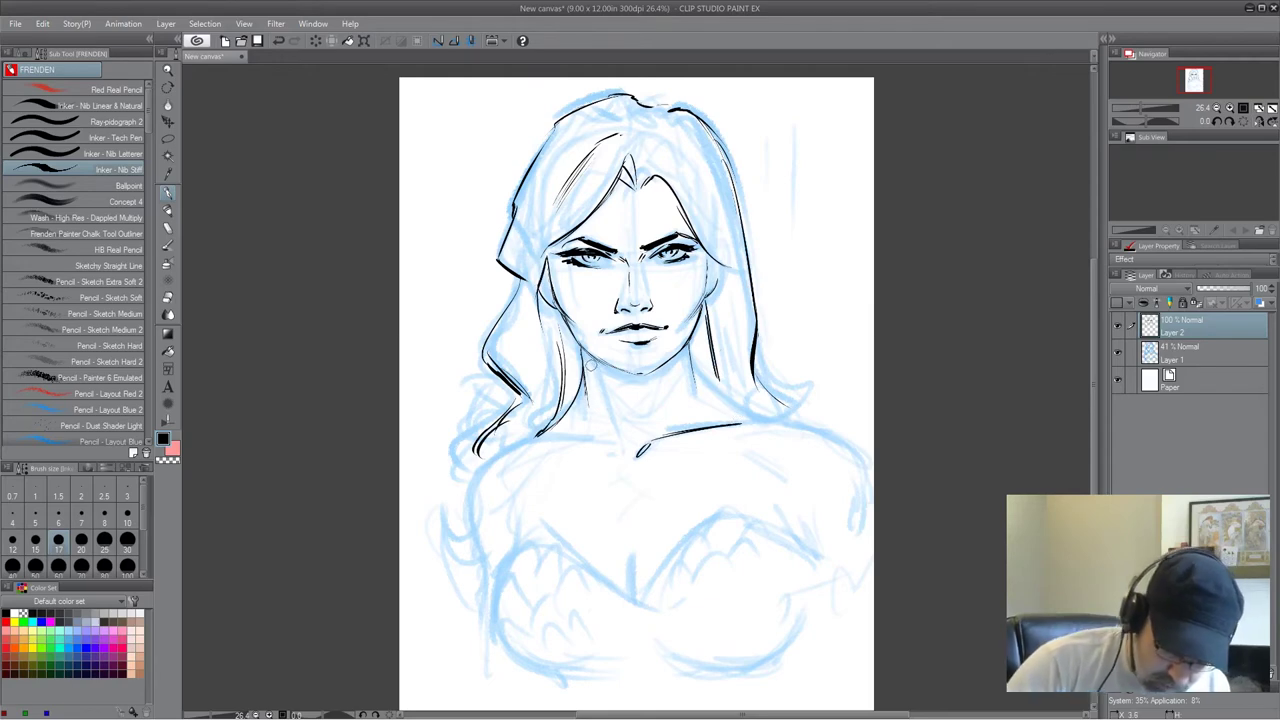
{"action": "mouse_move", "coordinate": [587, 352]}
{"action": "left_mouse_down"}
{"action": "mouse_move", "coordinate": [559, 440]}
{"action": "mouse_move", "coordinate": [510, 443]}
{"action": "mouse_move", "coordinate": [470, 480]}
{"action": "mouse_move", "coordinate": [484, 583]}
{"action": "left_mouse_up"}
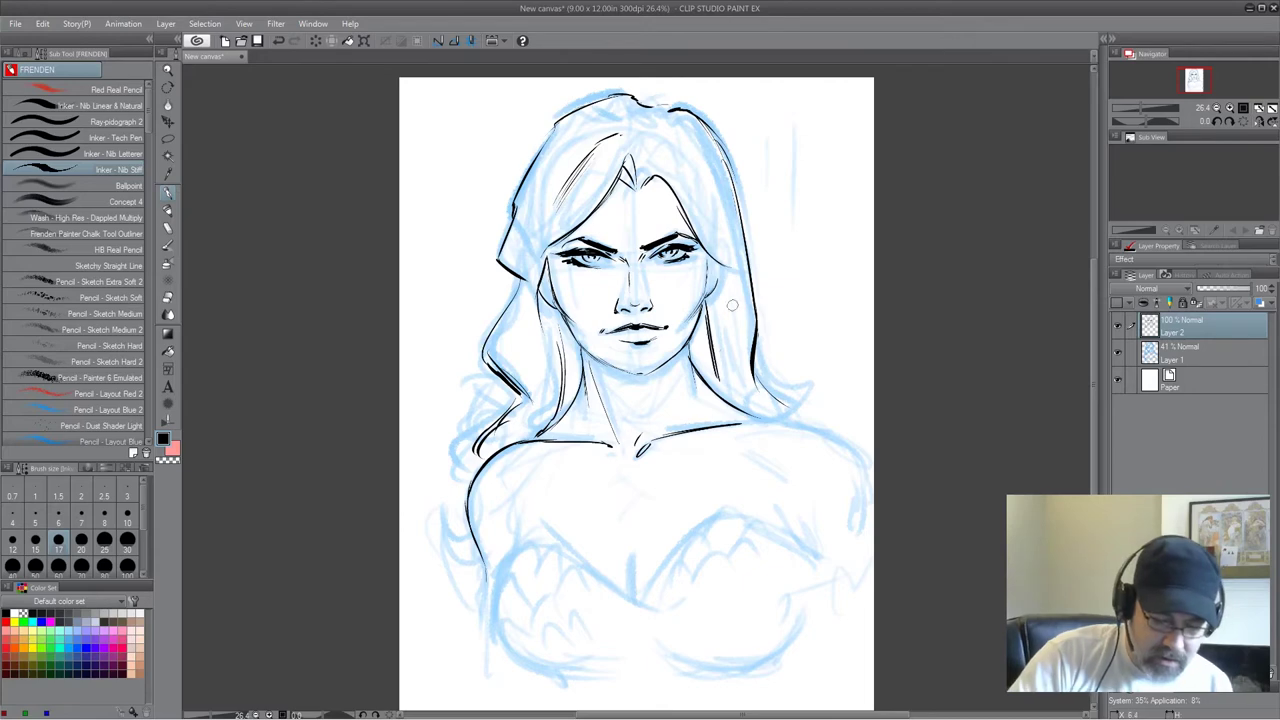
{"action": "left_click_drag", "start_coordinate": [706, 260], "coordinate": [712, 278]}
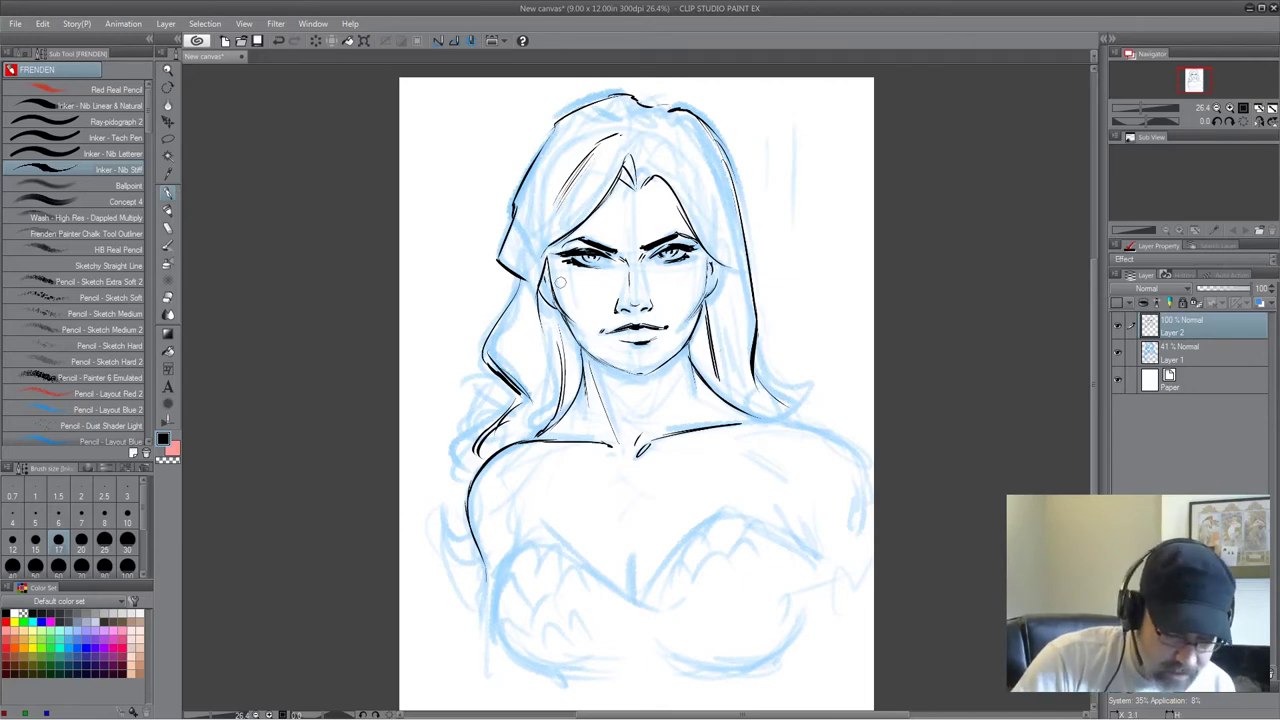
{"action": "mouse_move", "coordinate": [751, 424]}
{"action": "left_mouse_down"}
{"action": "mouse_move", "coordinate": [824, 432]}
{"action": "mouse_move", "coordinate": [845, 450]}
{"action": "left_mouse_up"}
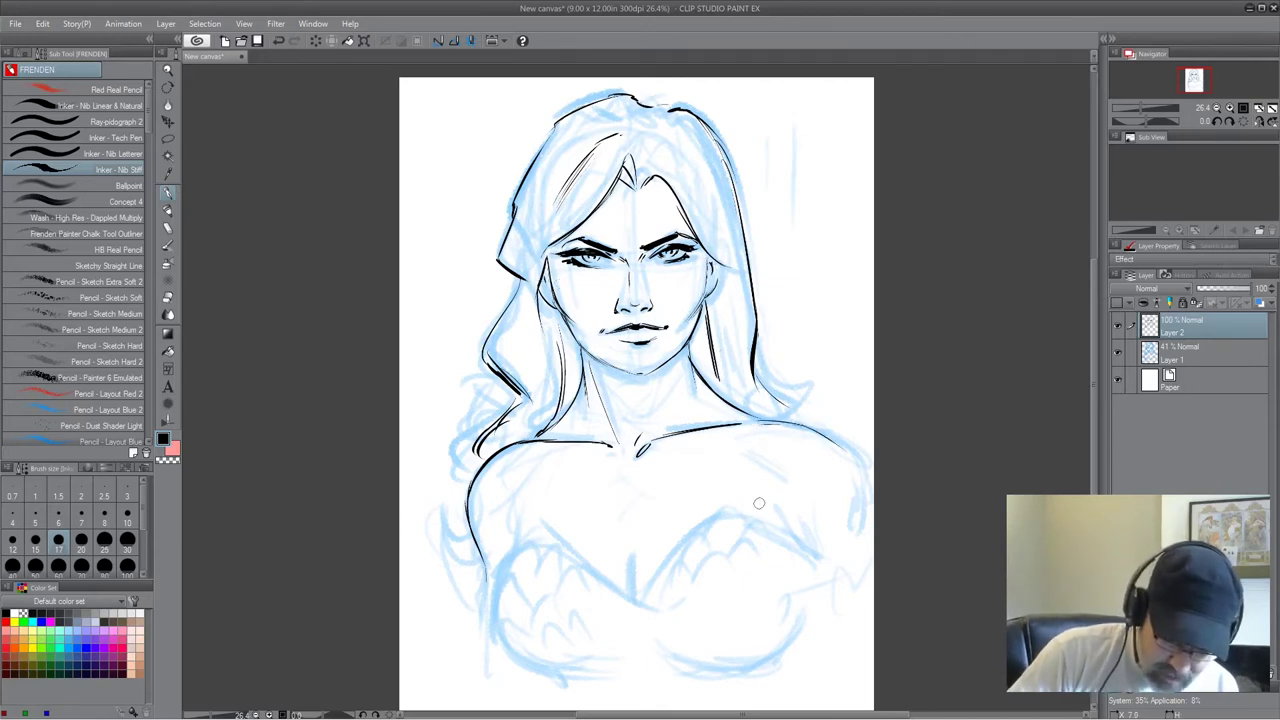
Ink the pointed scale edge along both cups of the strapless top, the left cup's outer contour and the cleavage line.
{"action": "mouse_move", "coordinate": [647, 590]}
{"action": "left_mouse_down"}
{"action": "mouse_move", "coordinate": [717, 524]}
{"action": "mouse_move", "coordinate": [686, 573]}
{"action": "mouse_move", "coordinate": [740, 512]}
{"action": "left_mouse_up"}
{"action": "mouse_move", "coordinate": [561, 561]}
{"action": "left_mouse_down"}
{"action": "mouse_move", "coordinate": [528, 539]}
{"action": "mouse_move", "coordinate": [507, 568]}
{"action": "mouse_move", "coordinate": [531, 535]}
{"action": "mouse_move", "coordinate": [509, 550]}
{"action": "mouse_move", "coordinate": [522, 508]}
{"action": "left_mouse_up"}
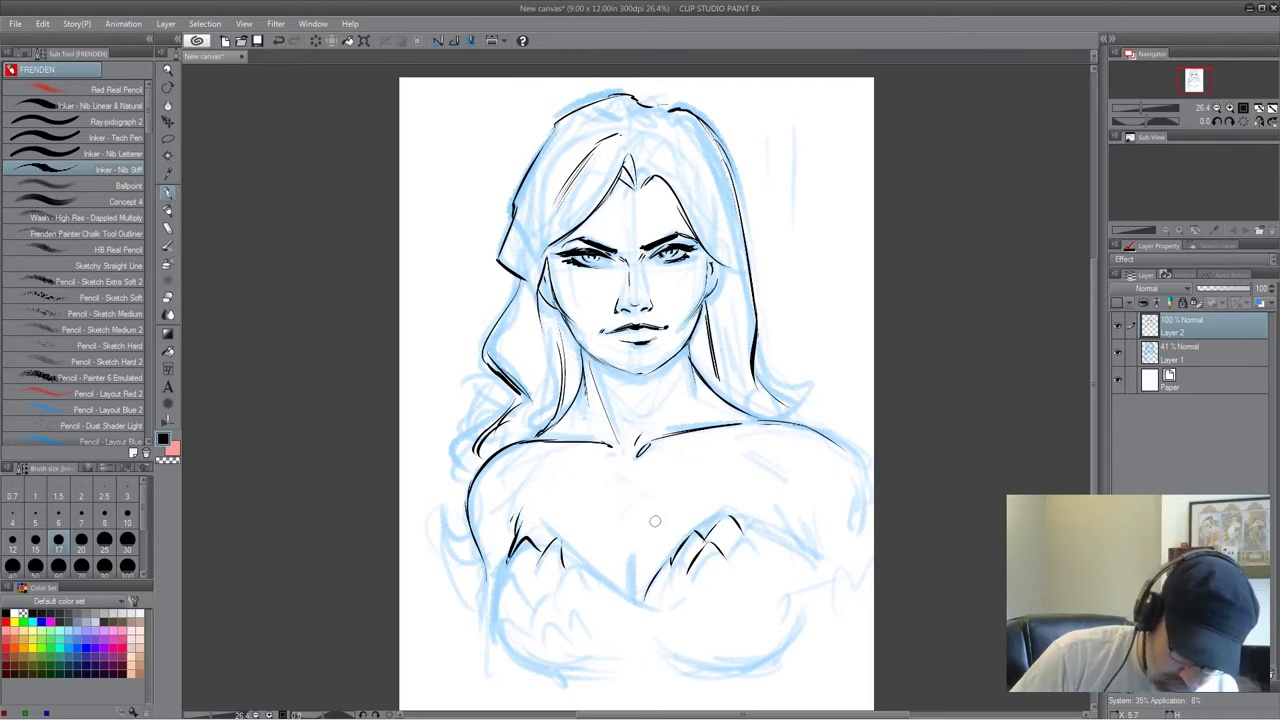
{"action": "left_click_drag", "start_coordinate": [508, 552], "coordinate": [492, 632]}
{"action": "left_click_drag", "start_coordinate": [631, 560], "coordinate": [634, 597]}
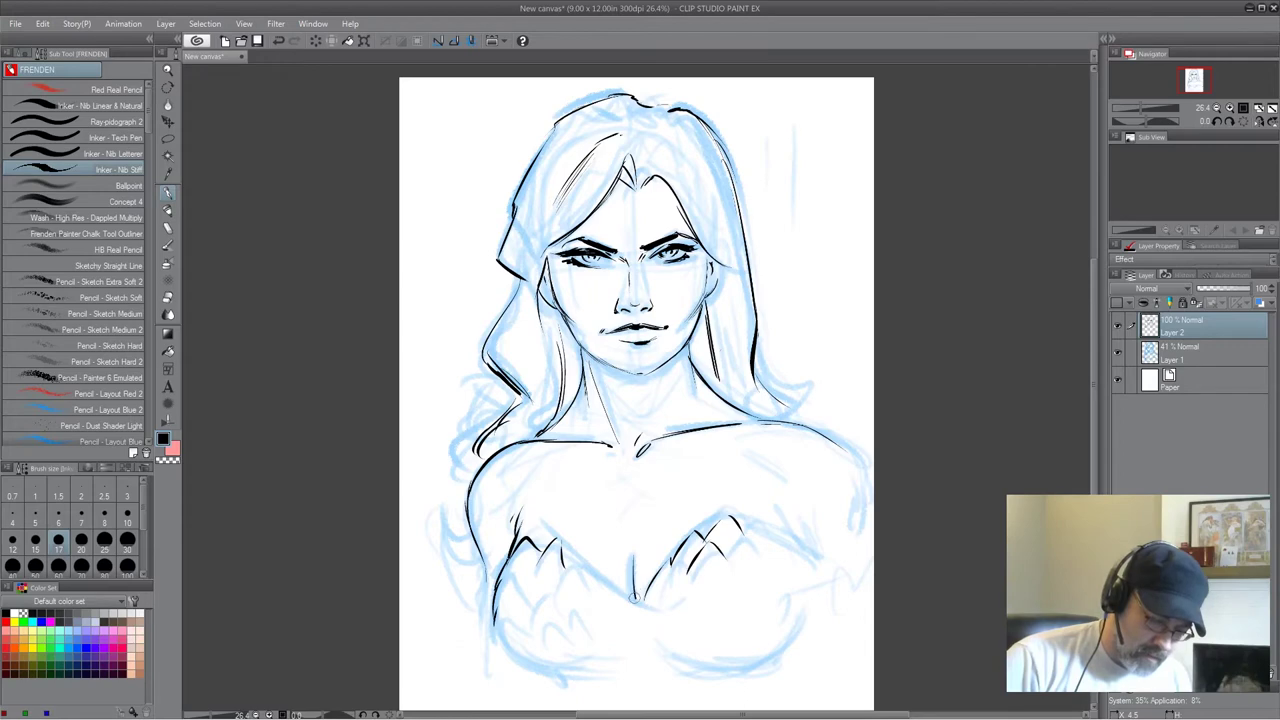
Ink rows of pointed scales down the left cup, and add the inner arm line and armpit crease beside it.
{"action": "left_click_drag", "start_coordinate": [565, 575], "coordinate": [580, 564]}
{"action": "mouse_move", "coordinate": [580, 564]}
{"action": "left_mouse_down"}
{"action": "mouse_move", "coordinate": [595, 590]}
{"action": "mouse_move", "coordinate": [549, 568]}
{"action": "mouse_move", "coordinate": [562, 594]}
{"action": "mouse_move", "coordinate": [524, 568]}
{"action": "left_mouse_up"}
{"action": "left_click_drag", "start_coordinate": [514, 604], "coordinate": [534, 568]}
{"action": "left_click_drag", "start_coordinate": [505, 617], "coordinate": [518, 598]}
{"action": "mouse_move", "coordinate": [518, 598]}
{"action": "left_mouse_down"}
{"action": "mouse_move", "coordinate": [533, 620]}
{"action": "mouse_move", "coordinate": [503, 636]}
{"action": "mouse_move", "coordinate": [512, 647]}
{"action": "left_mouse_up"}
{"action": "mouse_move", "coordinate": [511, 645]}
{"action": "left_mouse_down"}
{"action": "mouse_move", "coordinate": [517, 627]}
{"action": "mouse_move", "coordinate": [532, 647]}
{"action": "left_mouse_up"}
{"action": "left_click_drag", "start_coordinate": [509, 644], "coordinate": [529, 658]}
{"action": "left_click_drag", "start_coordinate": [479, 540], "coordinate": [486, 608]}
{"action": "left_click_drag", "start_coordinate": [504, 538], "coordinate": [513, 509]}
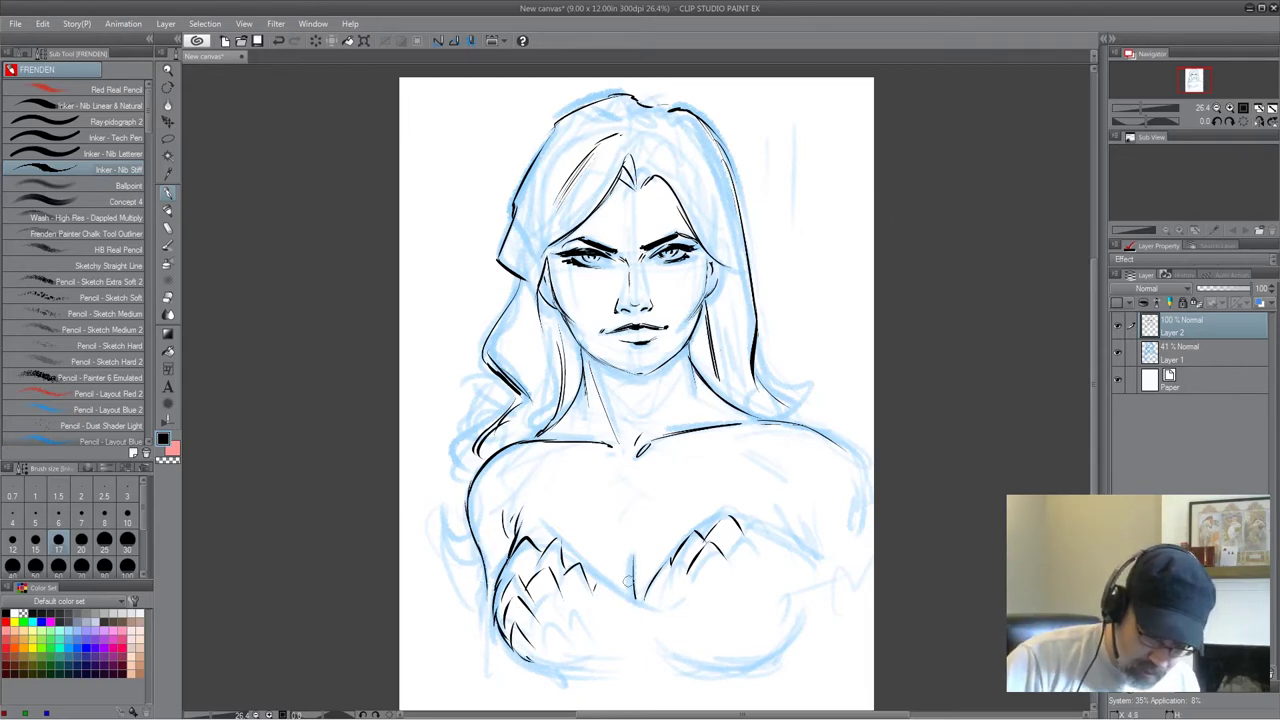
Extend the scales toward the centre and onto the right cup, and ink the V of the neckline.
{"action": "mouse_move", "coordinate": [600, 606]}
{"action": "left_mouse_down"}
{"action": "mouse_move", "coordinate": [598, 582]}
{"action": "mouse_move", "coordinate": [578, 586]}
{"action": "mouse_move", "coordinate": [598, 588]}
{"action": "left_mouse_up"}
{"action": "left_click_drag", "start_coordinate": [543, 630], "coordinate": [557, 602]}
{"action": "mouse_move", "coordinate": [559, 606]}
{"action": "left_mouse_down"}
{"action": "mouse_move", "coordinate": [579, 645]}
{"action": "mouse_move", "coordinate": [548, 640]}
{"action": "mouse_move", "coordinate": [555, 648]}
{"action": "left_mouse_up"}
{"action": "mouse_move", "coordinate": [658, 602]}
{"action": "left_mouse_down"}
{"action": "mouse_move", "coordinate": [667, 586]}
{"action": "mouse_move", "coordinate": [685, 608]}
{"action": "mouse_move", "coordinate": [612, 622]}
{"action": "left_mouse_up"}
{"action": "mouse_move", "coordinate": [738, 542]}
{"action": "left_mouse_down"}
{"action": "mouse_move", "coordinate": [720, 562]}
{"action": "mouse_move", "coordinate": [762, 566]}
{"action": "left_mouse_up"}
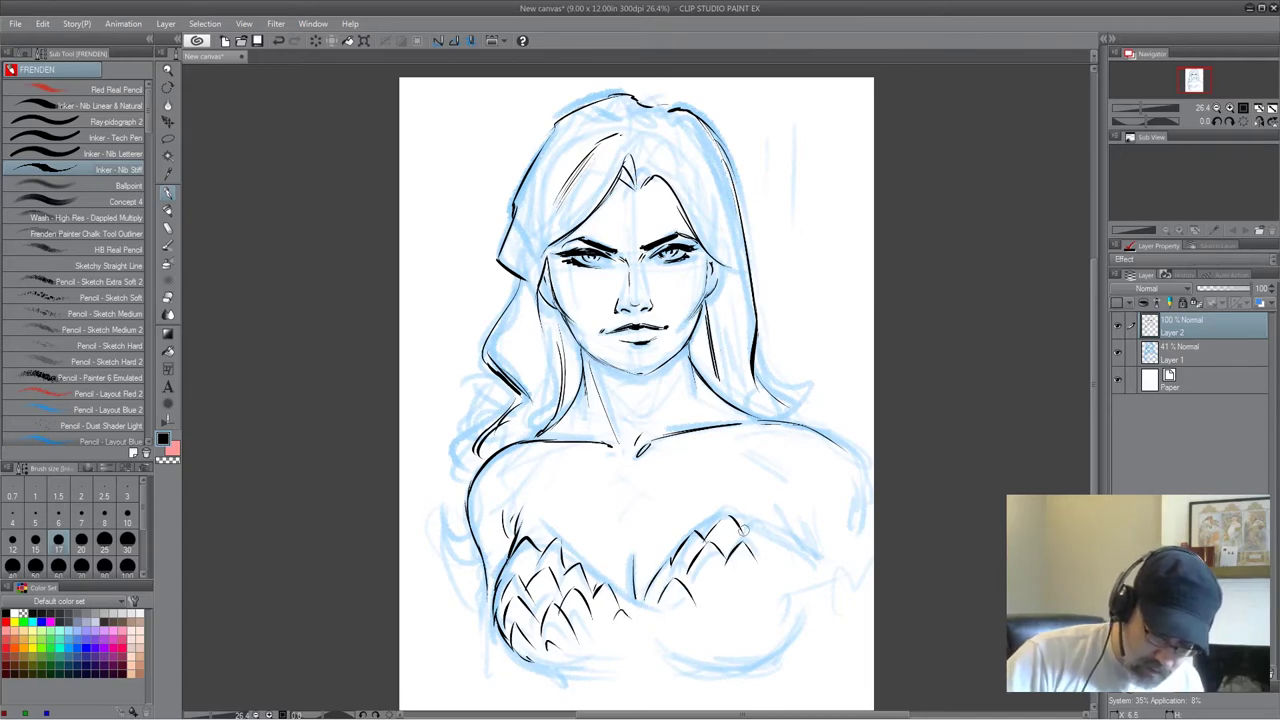
{"action": "left_click_drag", "start_coordinate": [748, 522], "coordinate": [774, 546]}
{"action": "mouse_move", "coordinate": [696, 593]}
{"action": "left_mouse_down"}
{"action": "mouse_move", "coordinate": [713, 572]}
{"action": "mouse_move", "coordinate": [726, 585]}
{"action": "left_mouse_up"}
{"action": "left_click_drag", "start_coordinate": [618, 600], "coordinate": [638, 608]}
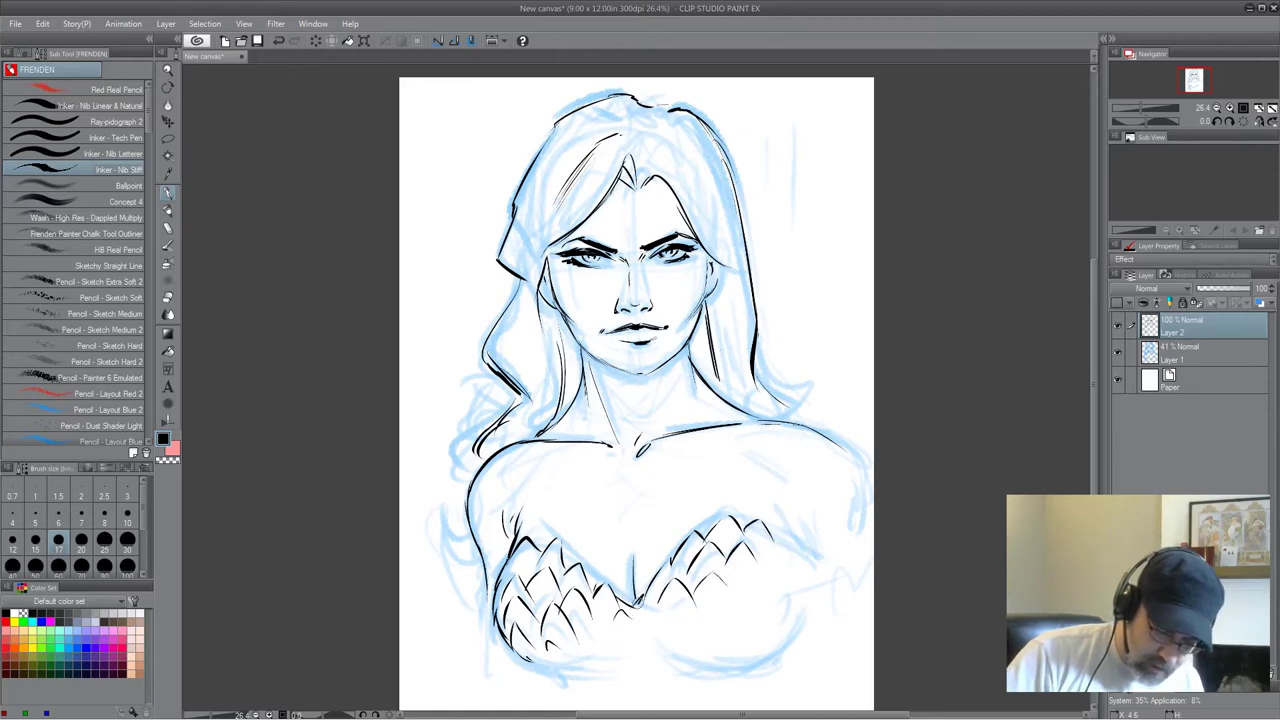
Ink further scales across the right cup and centre of the top, and the lower curves of both cups.
{"action": "left_click_drag", "start_coordinate": [776, 540], "coordinate": [785, 558]}
{"action": "left_click_drag", "start_coordinate": [508, 556], "coordinate": [494, 586]}
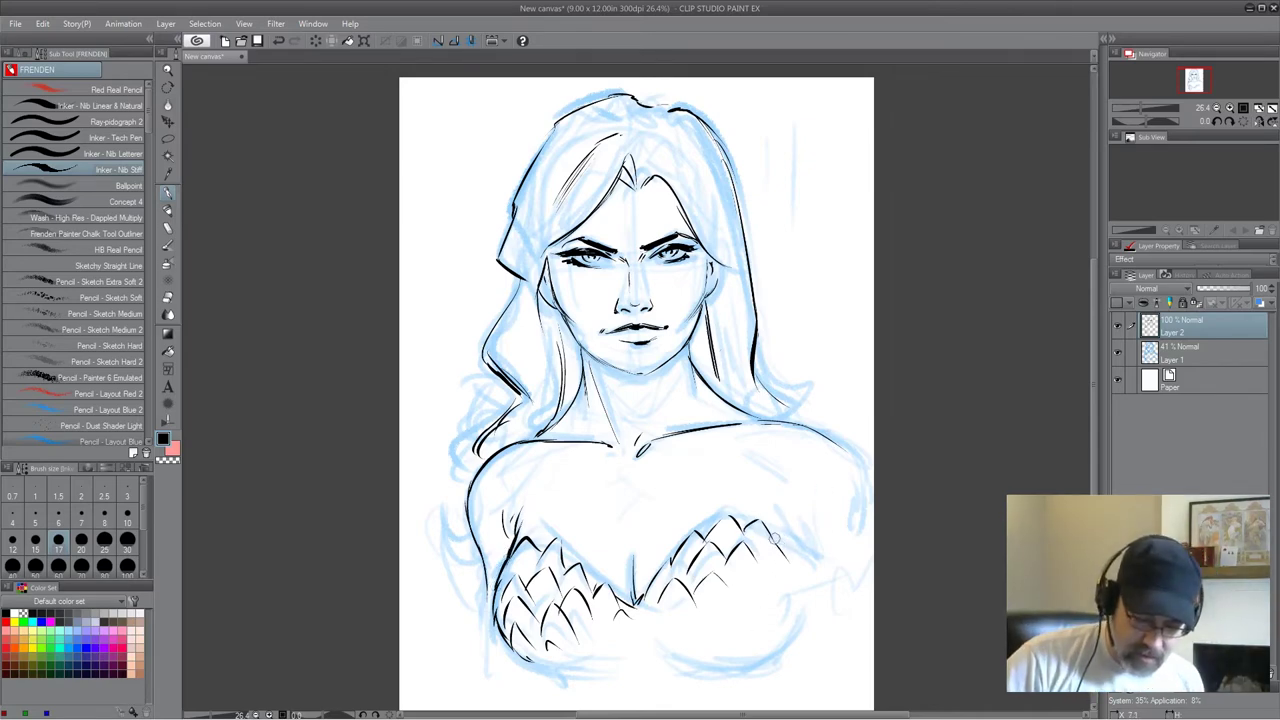
{"action": "left_click_drag", "start_coordinate": [781, 537], "coordinate": [803, 568]}
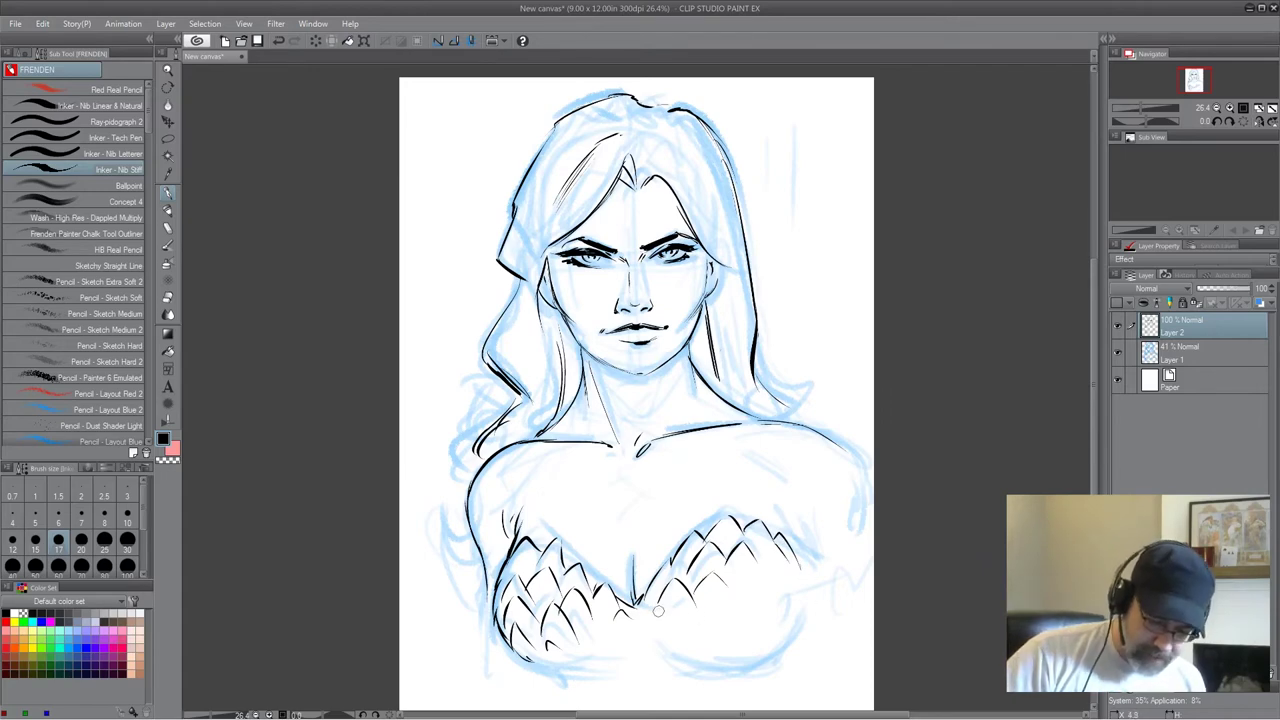
{"action": "left_click_drag", "start_coordinate": [643, 627], "coordinate": [664, 607]}
{"action": "left_click_drag", "start_coordinate": [664, 607], "coordinate": [674, 632]}
{"action": "left_click_drag", "start_coordinate": [563, 657], "coordinate": [604, 669]}
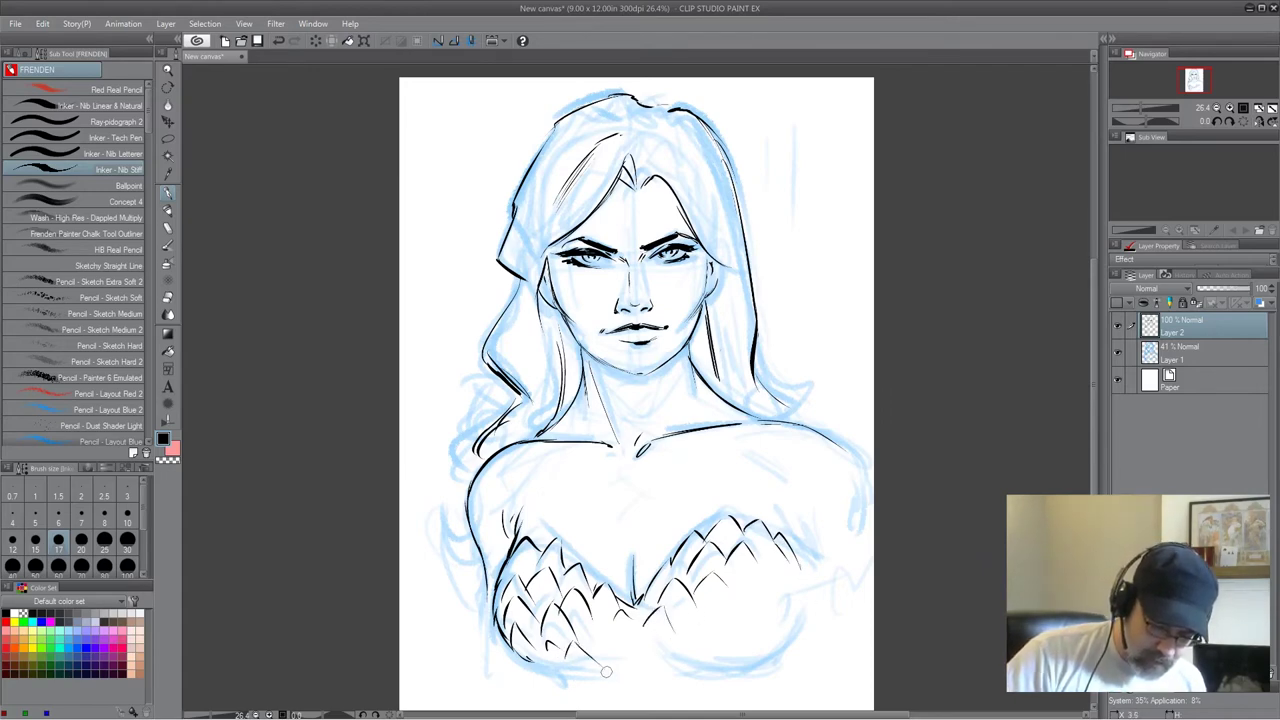
{"action": "left_click_drag", "start_coordinate": [518, 649], "coordinate": [566, 678]}
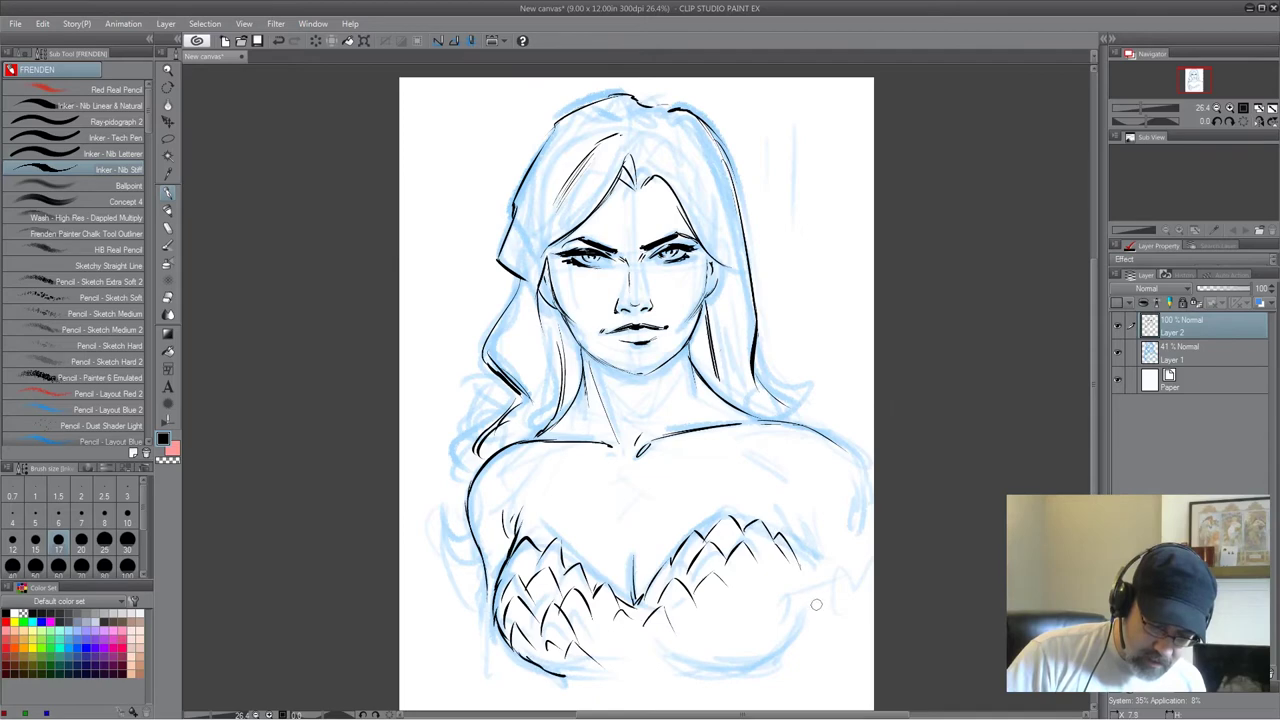
{"action": "left_click_drag", "start_coordinate": [806, 612], "coordinate": [762, 664]}
{"action": "mouse_move", "coordinate": [743, 576]}
{"action": "left_mouse_down"}
{"action": "mouse_move", "coordinate": [766, 562]}
{"action": "mouse_move", "coordinate": [704, 619]}
{"action": "mouse_move", "coordinate": [736, 612]}
{"action": "left_mouse_up"}
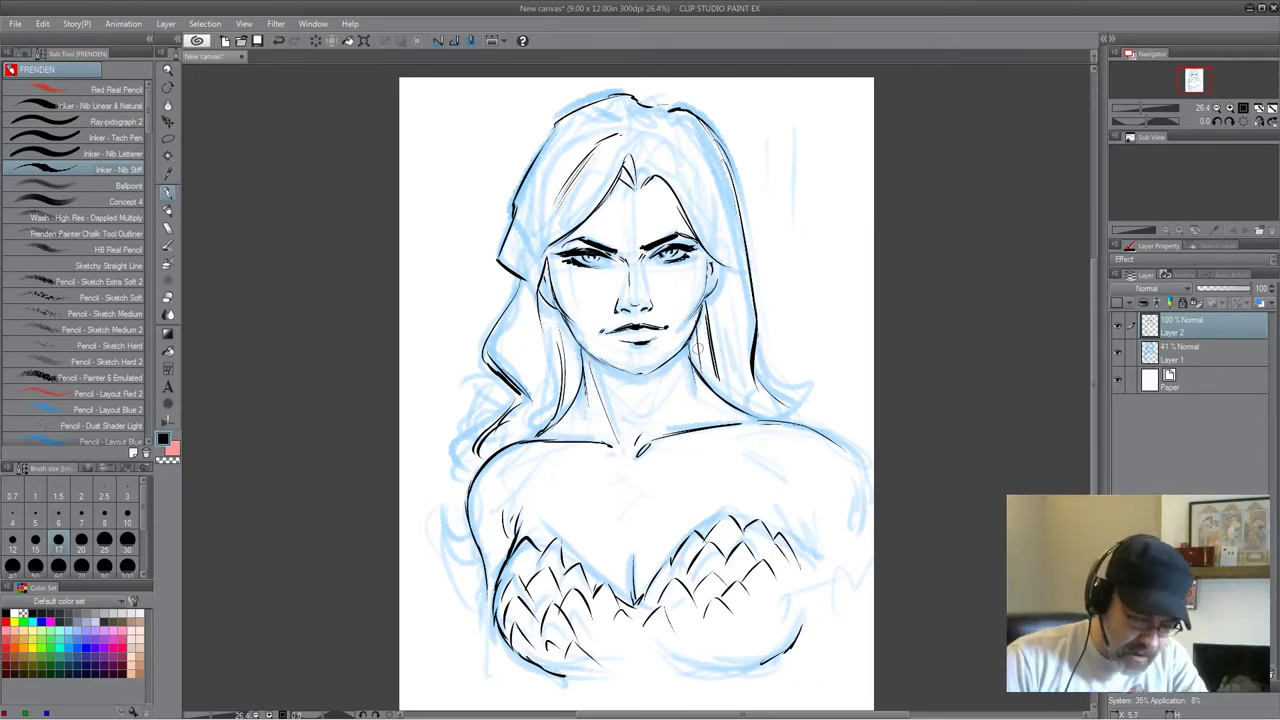
Ink flowing hair strands down both sides of the neck to the shoulders.
{"action": "left_click_drag", "start_coordinate": [560, 316], "coordinate": [572, 395]}
{"action": "left_click_drag", "start_coordinate": [571, 339], "coordinate": [573, 401]}
{"action": "mouse_move", "coordinate": [527, 335]}
{"action": "left_mouse_down"}
{"action": "mouse_move", "coordinate": [552, 412]}
{"action": "mouse_move", "coordinate": [516, 440]}
{"action": "left_mouse_up"}
{"action": "left_click_drag", "start_coordinate": [716, 340], "coordinate": [728, 362]}
{"action": "left_click_drag", "start_coordinate": [720, 350], "coordinate": [768, 416]}
{"action": "left_click_drag", "start_coordinate": [718, 318], "coordinate": [732, 376]}
{"action": "left_click_drag", "start_coordinate": [736, 344], "coordinate": [786, 410]}
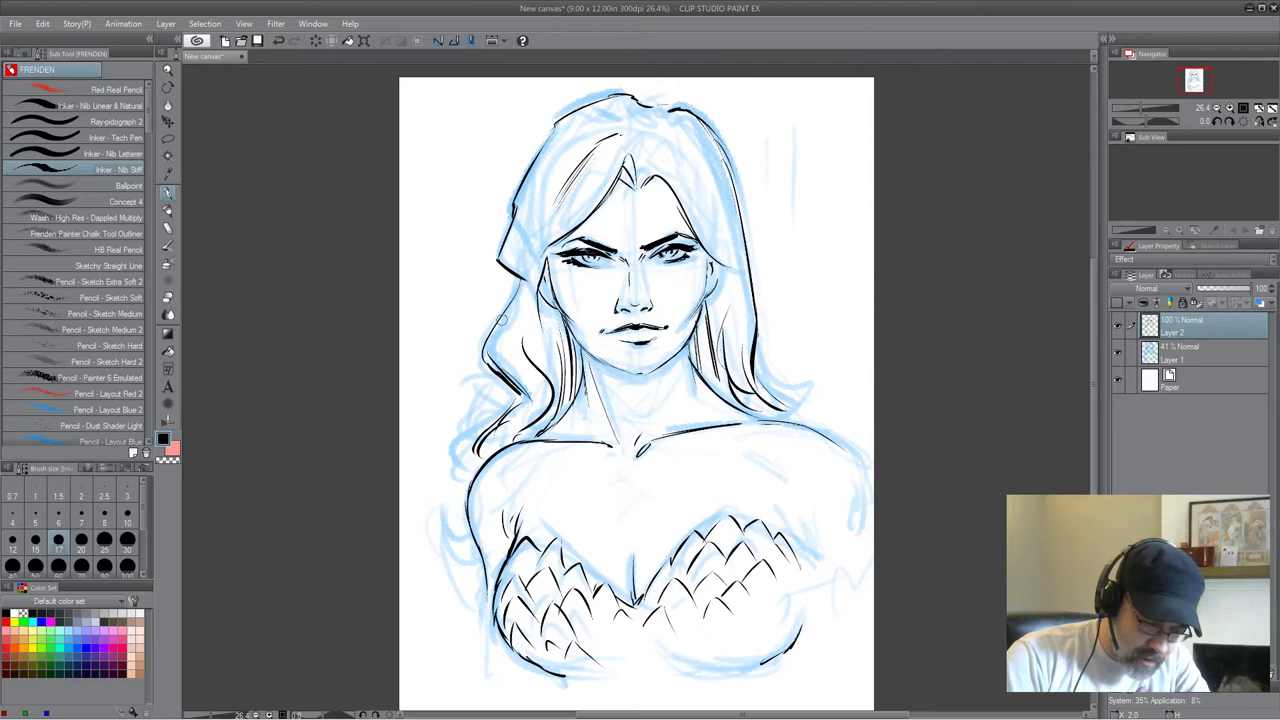
Add strands inside the wavy shoulder lock, thicken the outer hair tip, and ink small curls behind the left shoulder.
{"action": "left_click_drag", "start_coordinate": [530, 306], "coordinate": [516, 398]}
{"action": "left_click_drag", "start_coordinate": [512, 234], "coordinate": [502, 276]}
{"action": "left_click_drag", "start_coordinate": [568, 148], "coordinate": [530, 202]}
{"action": "left_click_drag", "start_coordinate": [727, 229], "coordinate": [727, 270]}
{"action": "left_click_drag", "start_coordinate": [504, 330], "coordinate": [524, 386]}
{"action": "left_click_drag", "start_coordinate": [483, 443], "coordinate": [453, 518]}
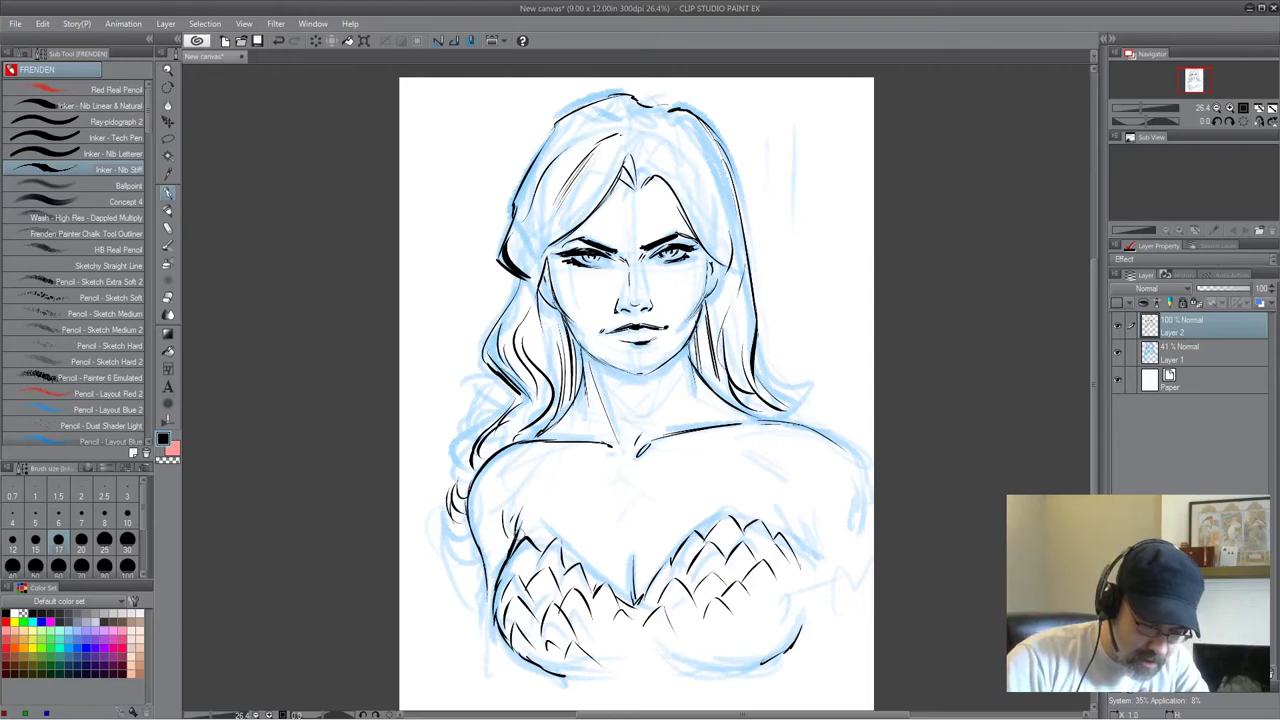
Ink strands radiating from the parting over both sides of the crown and down the swept fringe.
{"action": "mouse_move", "coordinate": [642, 142]}
{"action": "left_mouse_down"}
{"action": "mouse_move", "coordinate": [668, 110]}
{"action": "mouse_move", "coordinate": [696, 110]}
{"action": "left_mouse_up"}
{"action": "mouse_move", "coordinate": [646, 150]}
{"action": "left_mouse_down"}
{"action": "mouse_move", "coordinate": [704, 122]}
{"action": "mouse_move", "coordinate": [734, 204]}
{"action": "left_mouse_up"}
{"action": "mouse_move", "coordinate": [636, 134]}
{"action": "left_mouse_down"}
{"action": "mouse_move", "coordinate": [612, 106]}
{"action": "mouse_move", "coordinate": [580, 144]}
{"action": "left_mouse_up"}
{"action": "left_click_drag", "start_coordinate": [626, 130], "coordinate": [574, 176]}
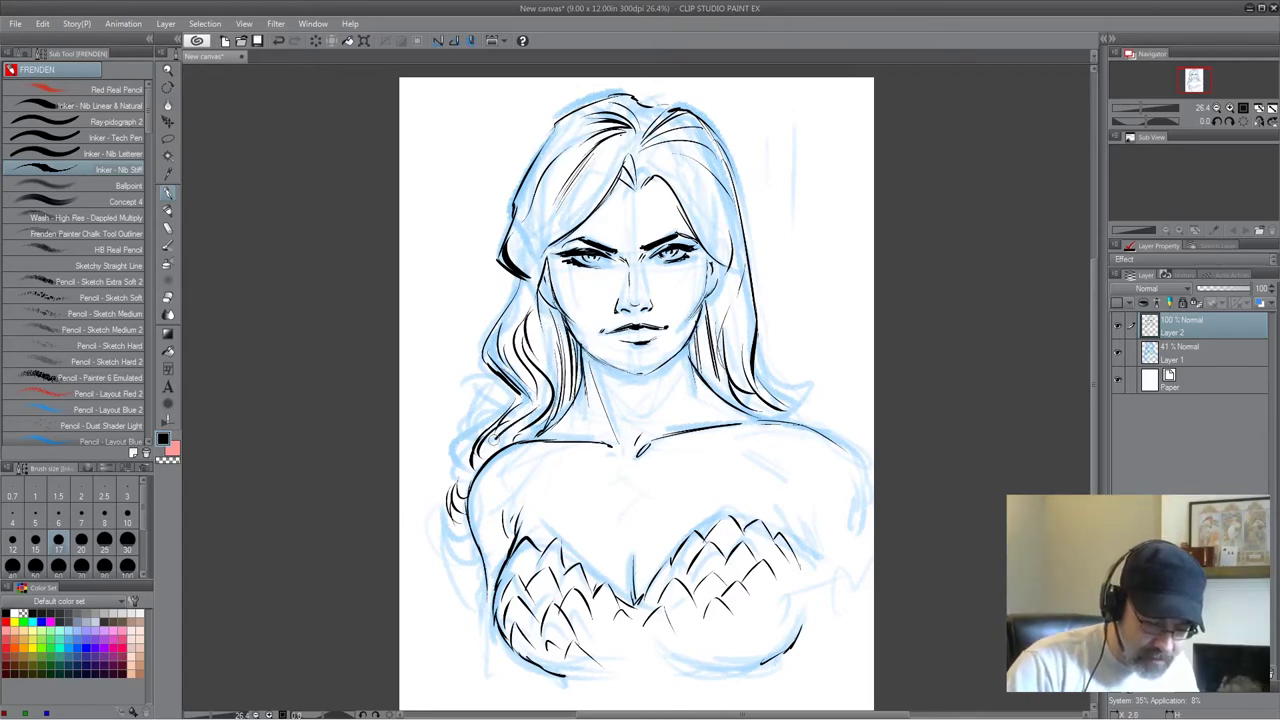
{"action": "mouse_move", "coordinate": [522, 268]}
{"action": "left_mouse_down"}
{"action": "mouse_move", "coordinate": [515, 213]}
{"action": "mouse_move", "coordinate": [548, 150]}
{"action": "mouse_move", "coordinate": [538, 240]}
{"action": "mouse_move", "coordinate": [598, 172]}
{"action": "left_mouse_up"}
{"action": "left_click_drag", "start_coordinate": [549, 216], "coordinate": [605, 148]}
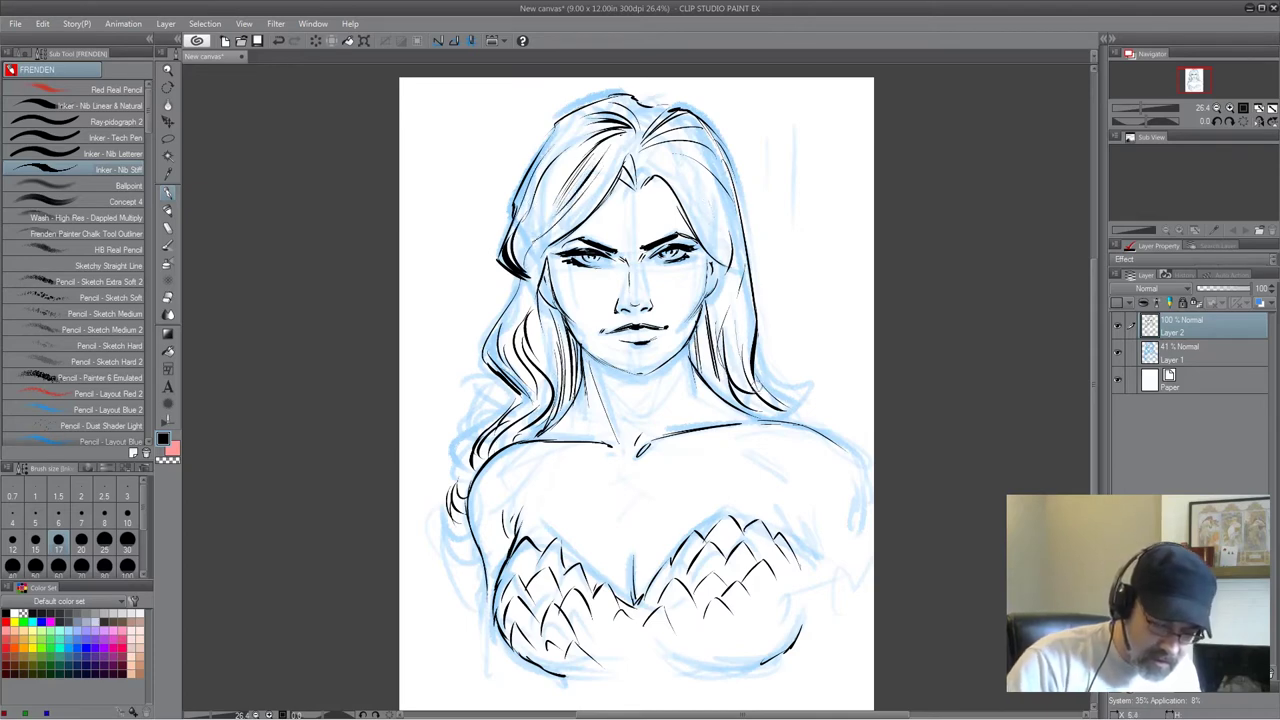
Ink the right lock's curled end, accents under the nose, short shoulder shading strokes, the right shoulder line and a left-shoulder curl.
{"action": "left_click_drag", "start_coordinate": [790, 394], "coordinate": [800, 416]}
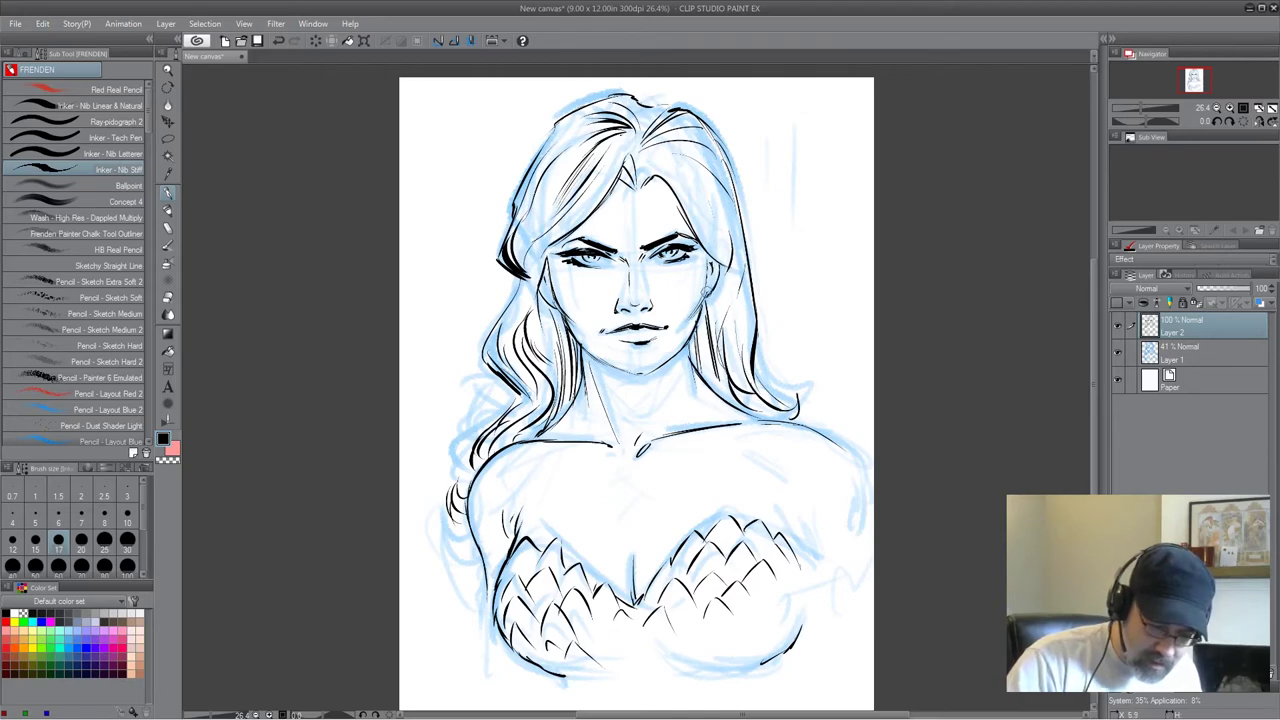
{"action": "left_click_drag", "start_coordinate": [626, 310], "coordinate": [638, 317]}
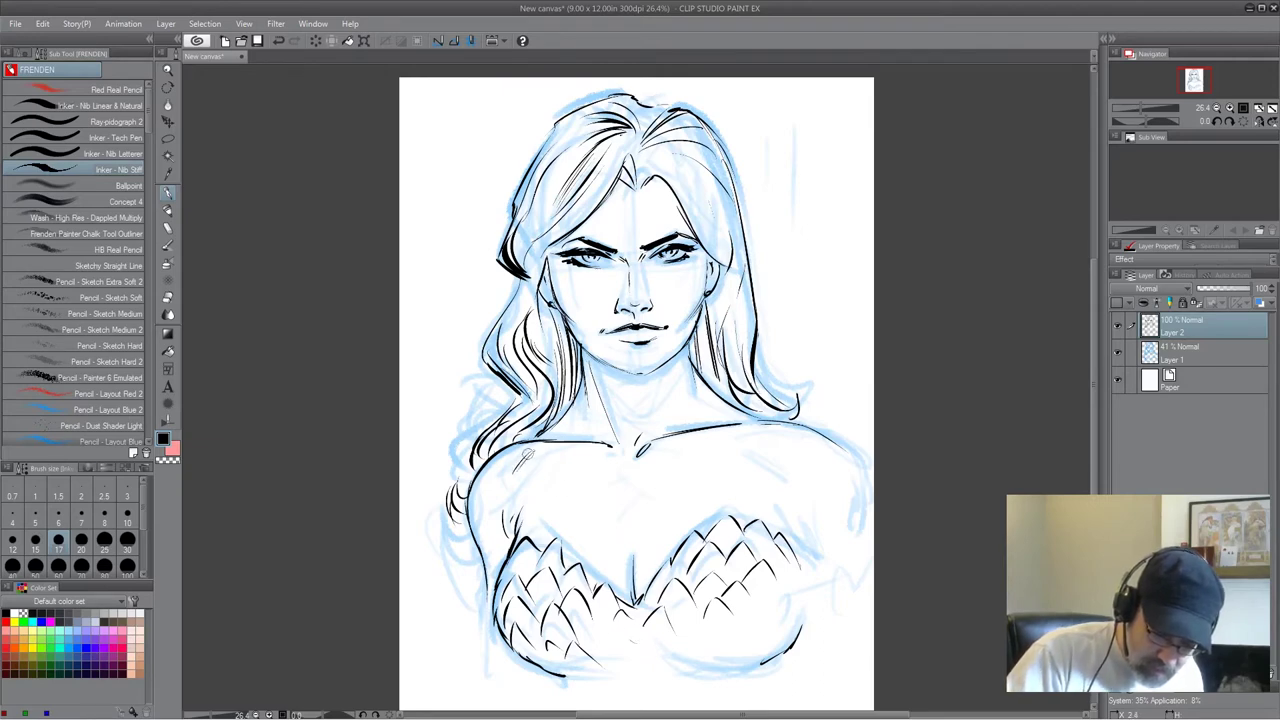
{"action": "mouse_move", "coordinate": [768, 452]}
{"action": "left_mouse_down"}
{"action": "mouse_move", "coordinate": [792, 474]}
{"action": "mouse_move", "coordinate": [865, 469]}
{"action": "left_mouse_up"}
{"action": "mouse_move", "coordinate": [469, 451]}
{"action": "left_mouse_down"}
{"action": "mouse_move", "coordinate": [454, 459]}
{"action": "mouse_move", "coordinate": [463, 431]}
{"action": "mouse_move", "coordinate": [449, 462]}
{"action": "mouse_move", "coordinate": [470, 478]}
{"action": "left_mouse_up"}
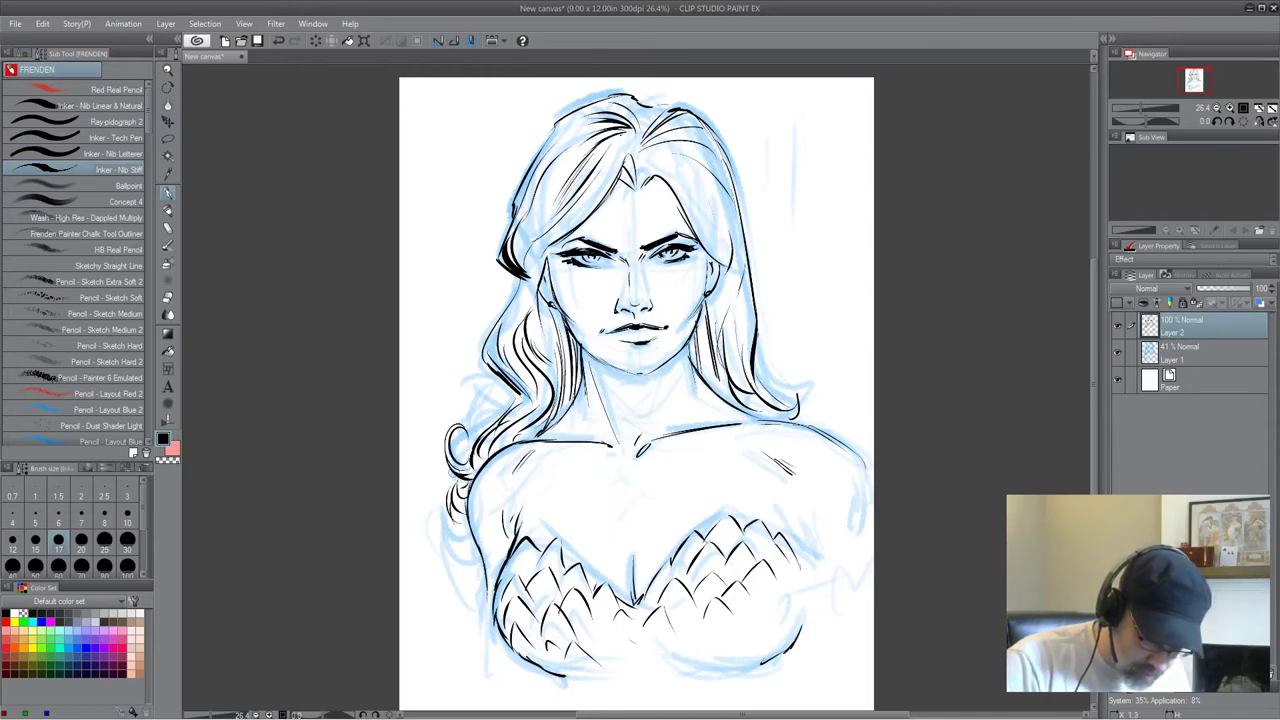
Ink layered curls hanging behind the left shoulder and small curls resting on the right shoulder.
{"action": "mouse_move", "coordinate": [462, 536]}
{"action": "left_mouse_down"}
{"action": "mouse_move", "coordinate": [440, 556]}
{"action": "mouse_move", "coordinate": [436, 600]}
{"action": "mouse_move", "coordinate": [467, 528]}
{"action": "left_mouse_up"}
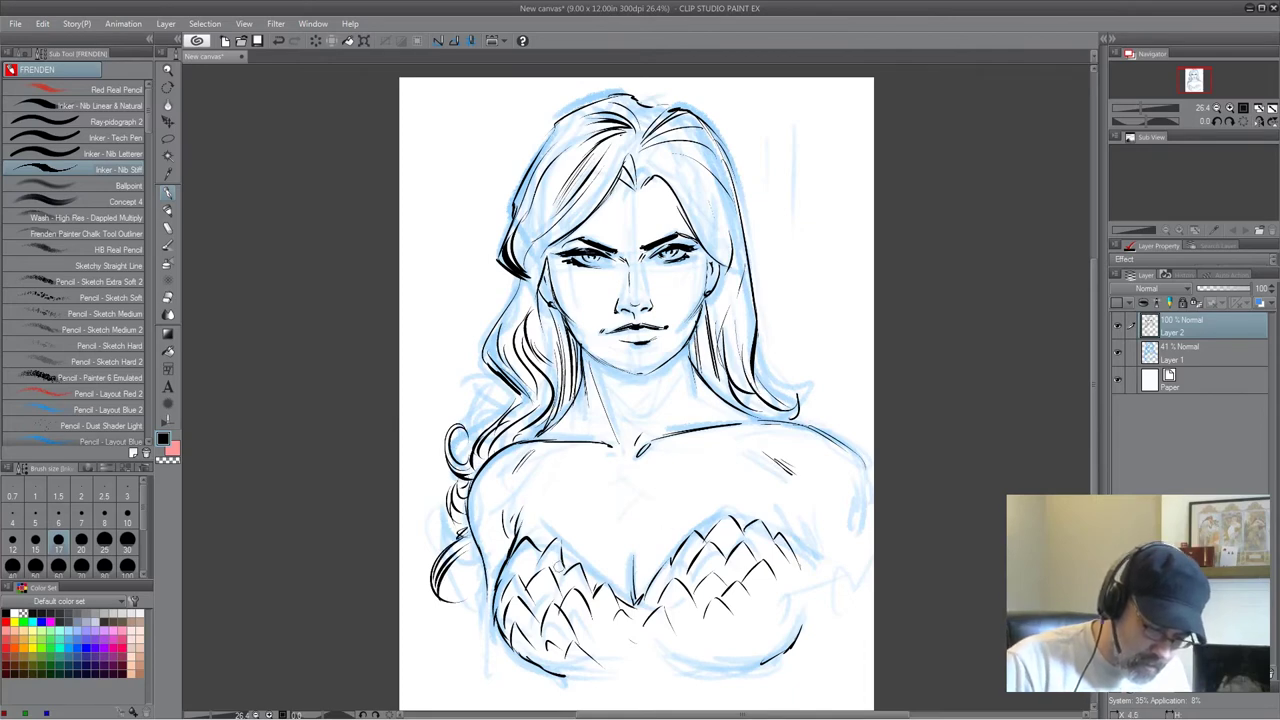
{"action": "left_click_drag", "start_coordinate": [444, 575], "coordinate": [488, 554]}
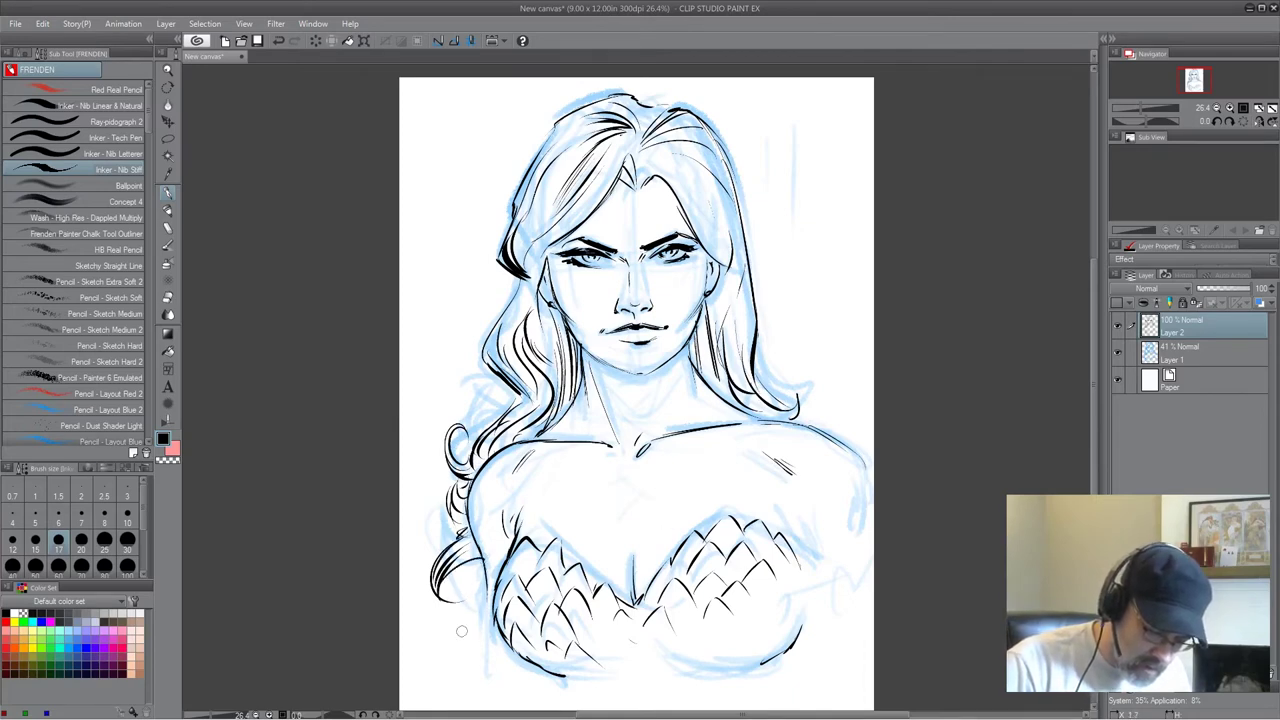
{"action": "mouse_move", "coordinate": [452, 488]}
{"action": "left_mouse_down"}
{"action": "mouse_move", "coordinate": [438, 530]}
{"action": "mouse_move", "coordinate": [454, 530]}
{"action": "left_mouse_up"}
{"action": "left_click_drag", "start_coordinate": [782, 383], "coordinate": [802, 412]}
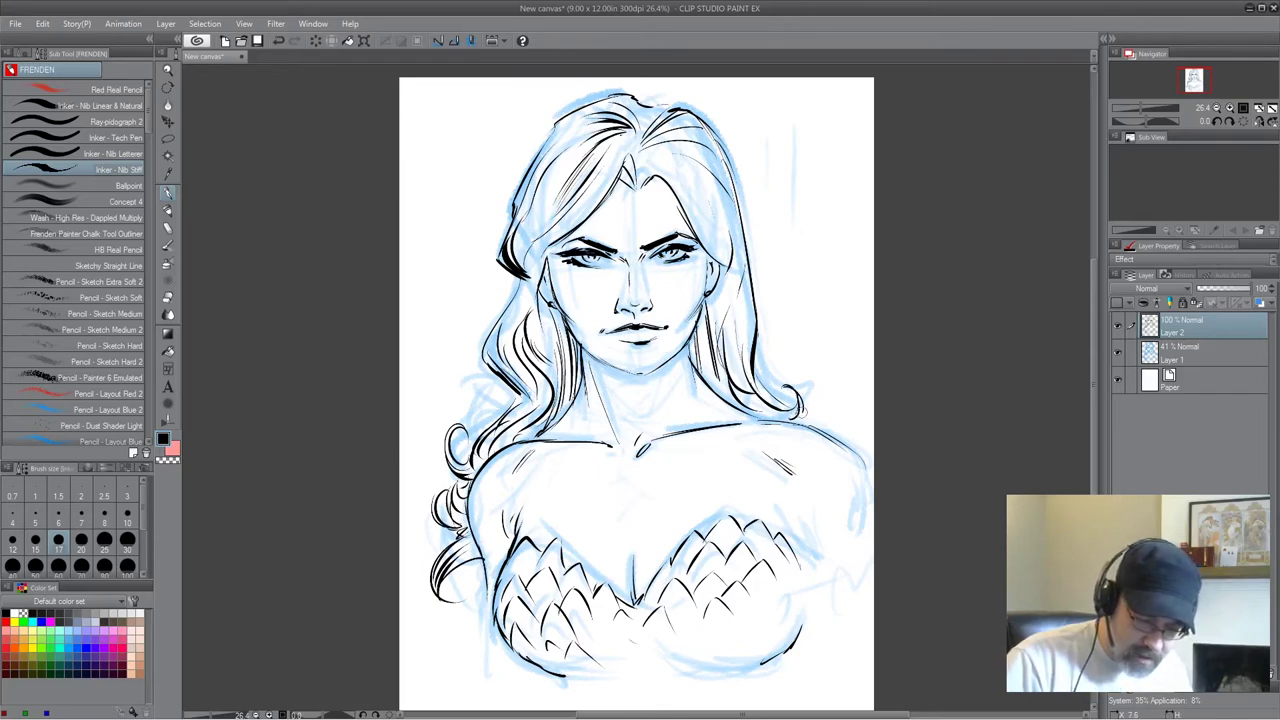
{"action": "mouse_move", "coordinate": [458, 420]}
{"action": "left_mouse_down"}
{"action": "mouse_move", "coordinate": [438, 448]}
{"action": "mouse_move", "coordinate": [446, 470]}
{"action": "left_mouse_up"}
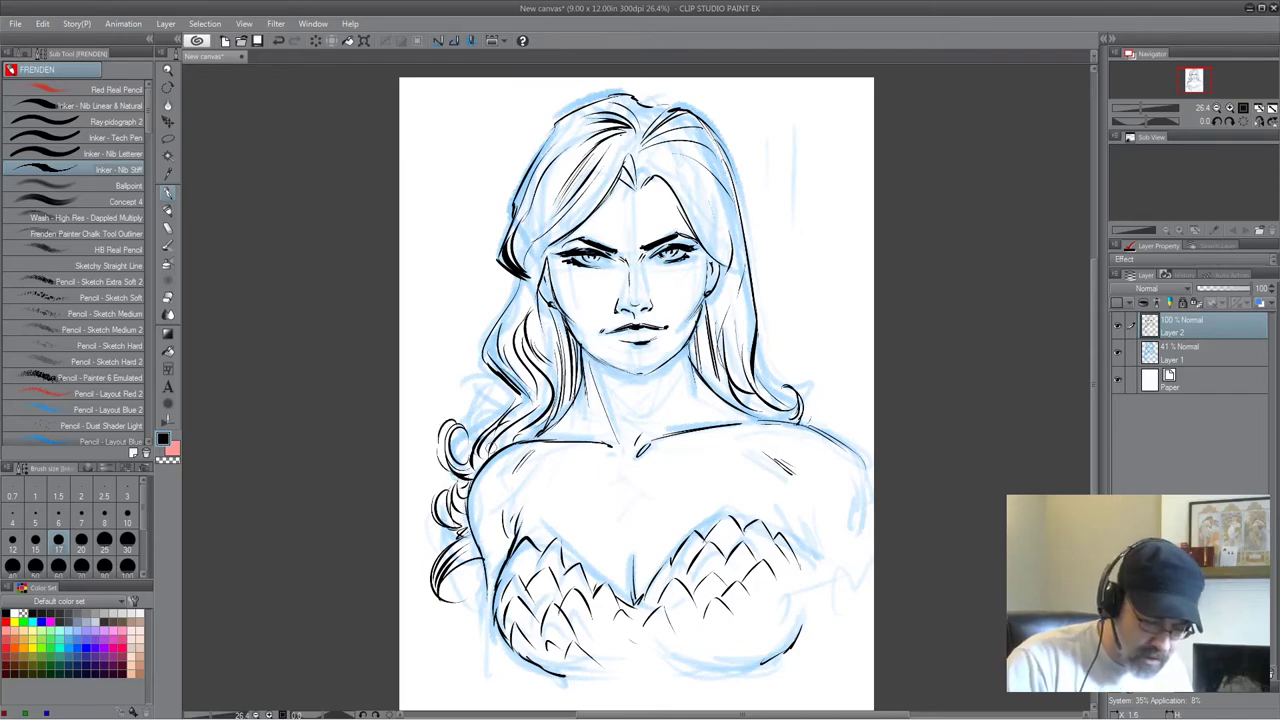
{"action": "mouse_move", "coordinate": [824, 428]}
{"action": "left_mouse_down"}
{"action": "mouse_move", "coordinate": [816, 418]}
{"action": "mouse_move", "coordinate": [828, 443]}
{"action": "left_mouse_up"}
{"action": "left_click_drag", "start_coordinate": [442, 438], "coordinate": [483, 560]}
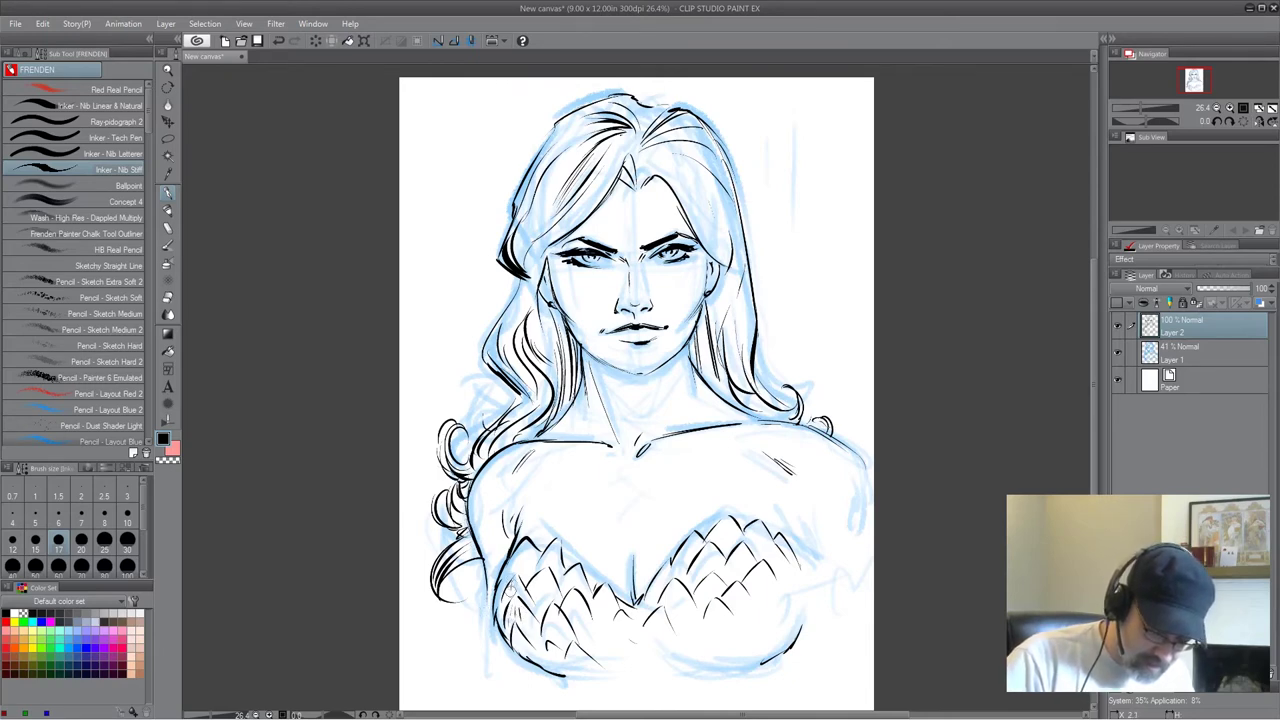
Add fine accent lines inside the scales of both cups, and ink the right cup's outer contour and armpit crease.
{"action": "left_click_drag", "start_coordinate": [546, 573], "coordinate": [543, 606]}
{"action": "left_click_drag", "start_coordinate": [555, 541], "coordinate": [556, 553]}
{"action": "left_click_drag", "start_coordinate": [553, 607], "coordinate": [556, 640]}
{"action": "left_click_drag", "start_coordinate": [566, 581], "coordinate": [575, 596]}
{"action": "left_click_drag", "start_coordinate": [570, 606], "coordinate": [577, 578]}
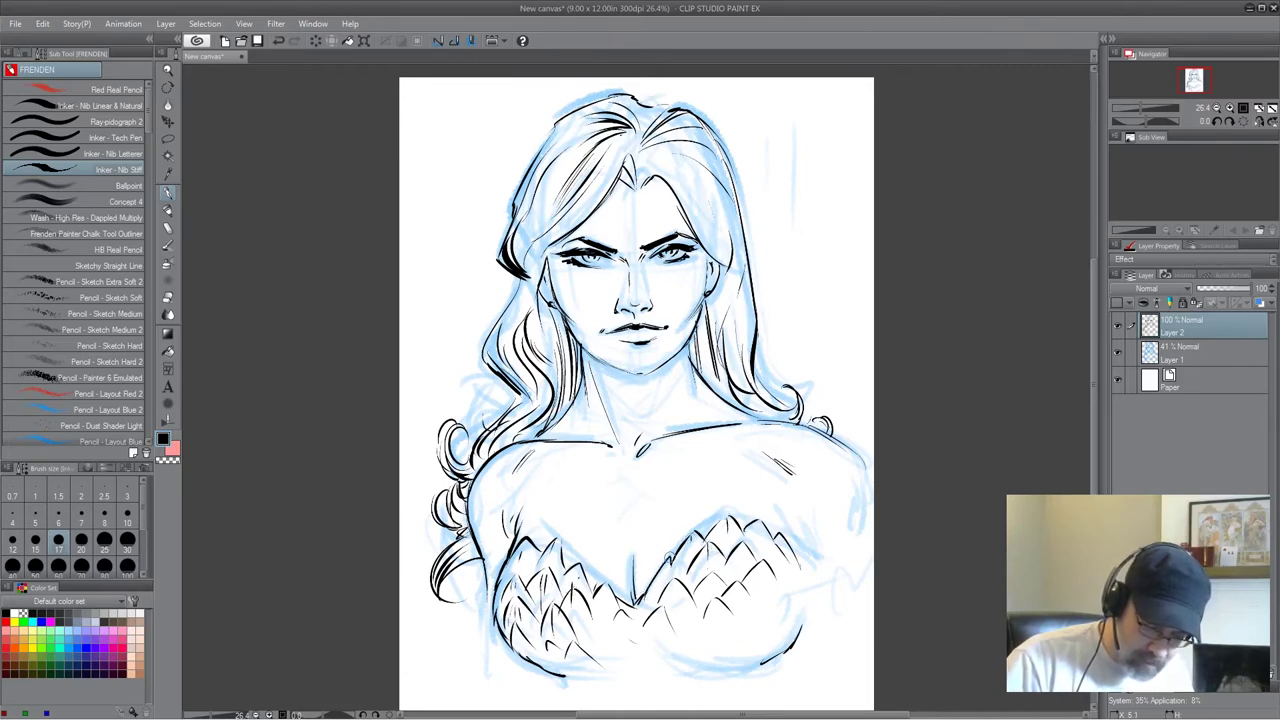
{"action": "left_click_drag", "start_coordinate": [672, 578], "coordinate": [680, 615]}
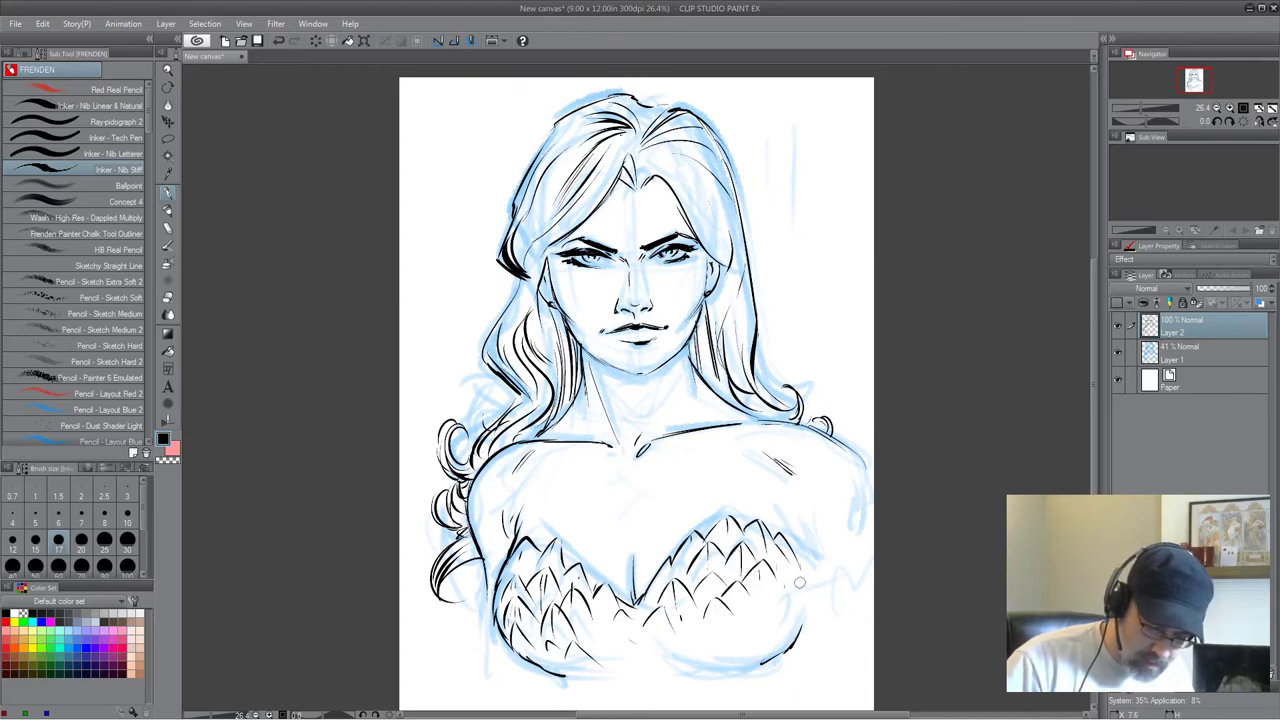
{"action": "left_click_drag", "start_coordinate": [800, 568], "coordinate": [808, 630]}
{"action": "mouse_move", "coordinate": [806, 516]}
{"action": "left_mouse_down"}
{"action": "mouse_move", "coordinate": [821, 551]}
{"action": "mouse_move", "coordinate": [804, 579]}
{"action": "left_mouse_up"}
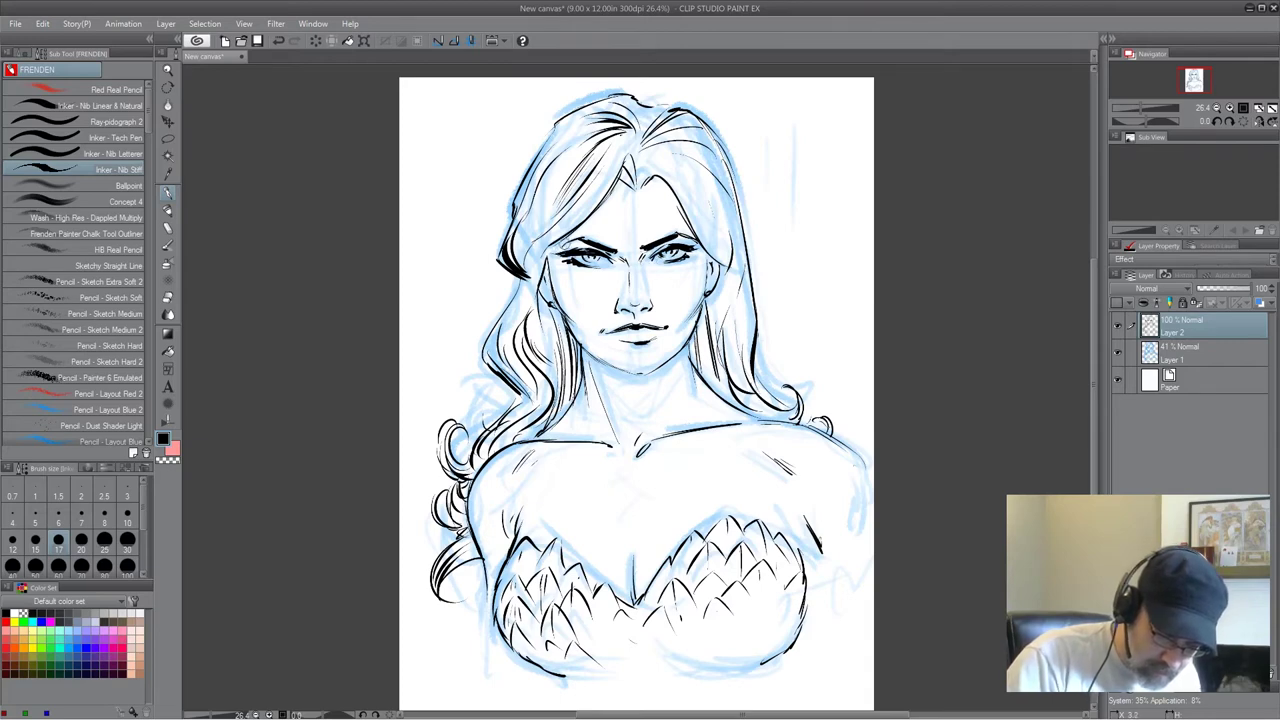
Hide the blue-pencil sketch on Layer 1 and hatch the cast shadow on the neck beneath the jaw.
{"action": "left_click", "coordinate": [1118, 353]}
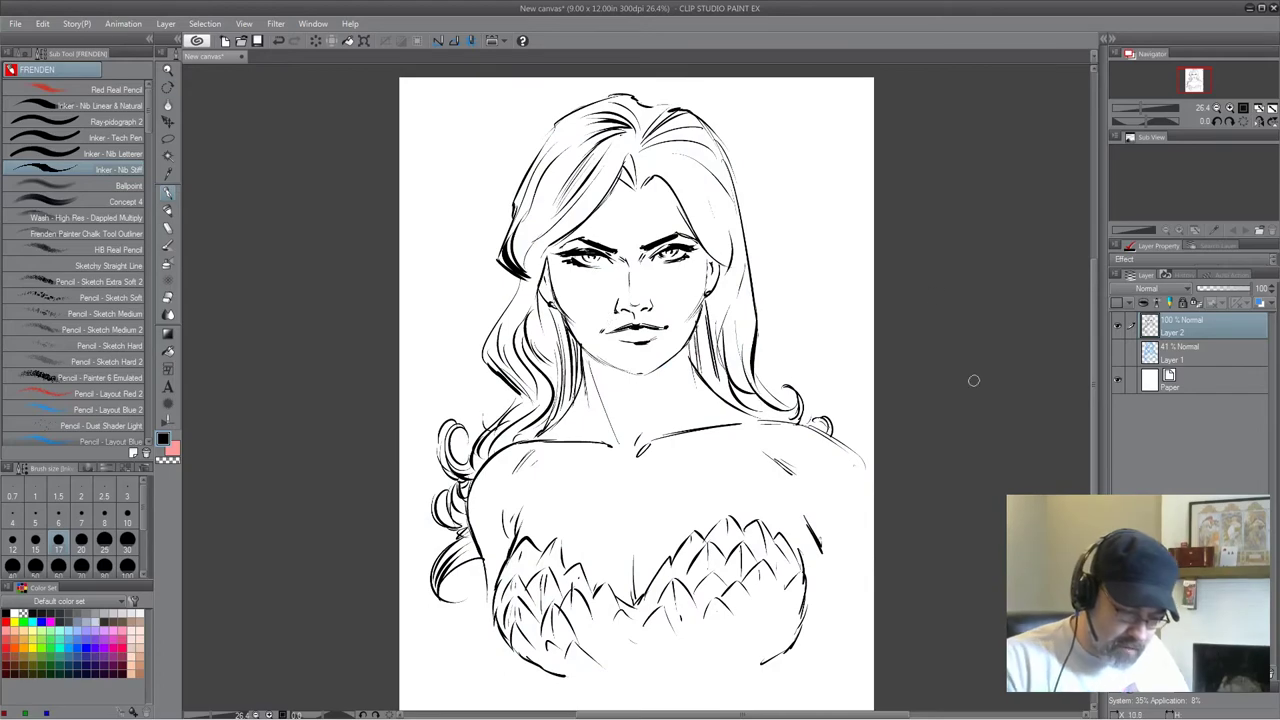
{"action": "key", "text": "shift+space"}
{"action": "left_click_drag", "start_coordinate": [974, 380], "coordinate": [889, 586]}
{"action": "left_click_drag", "start_coordinate": [618, 316], "coordinate": [648, 380]}
{"action": "key", "text": "r"}
{"action": "mouse_move", "coordinate": [940, 505]}
{"action": "left_mouse_down"}
{"action": "mouse_move", "coordinate": [986, 277]}
{"action": "mouse_move", "coordinate": [900, 135]}
{"action": "left_mouse_up"}
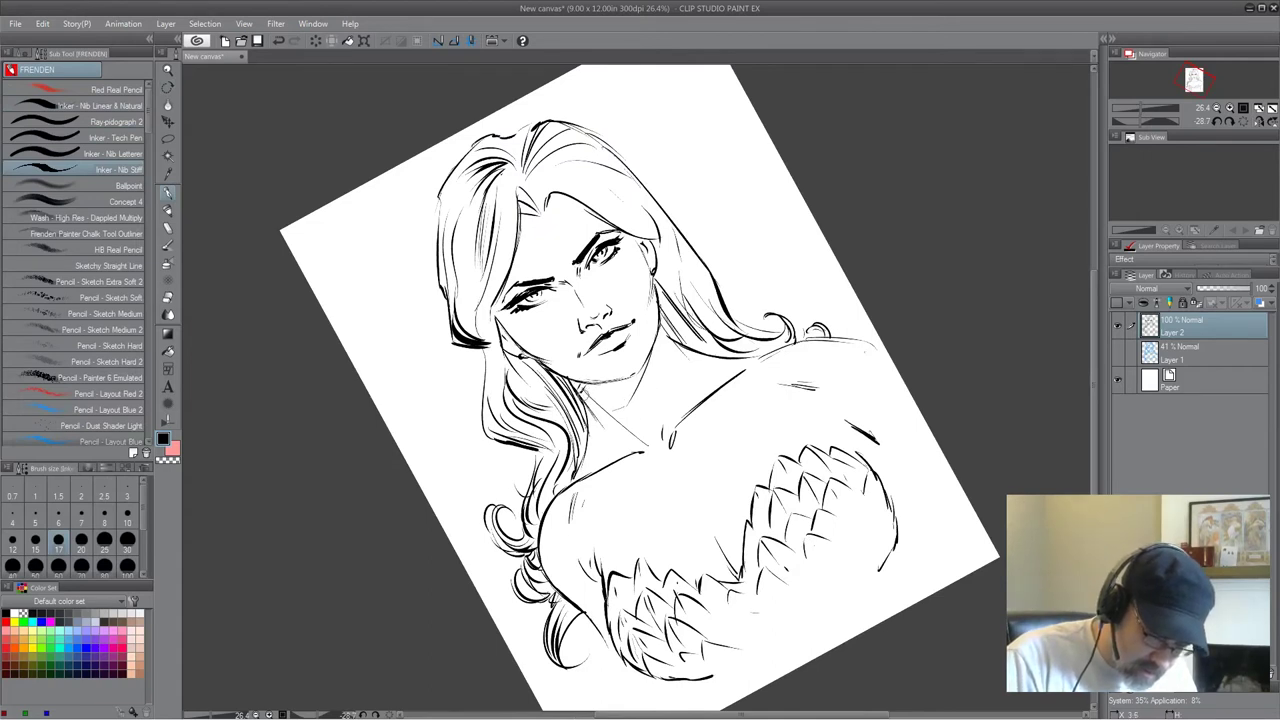
{"action": "mouse_move", "coordinate": [586, 396]}
{"action": "left_mouse_down"}
{"action": "mouse_move", "coordinate": [621, 373]}
{"action": "mouse_move", "coordinate": [629, 383]}
{"action": "mouse_move", "coordinate": [617, 371]}
{"action": "mouse_move", "coordinate": [652, 354]}
{"action": "left_mouse_up"}
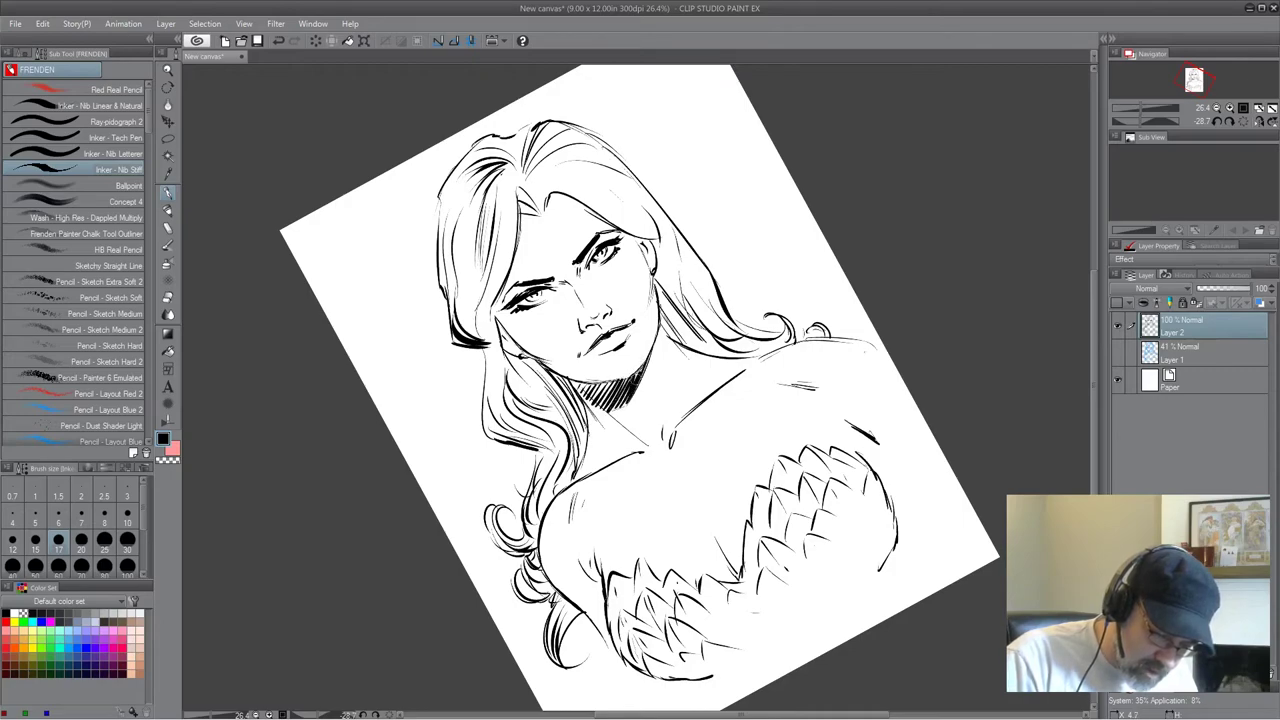
{"action": "left_click_drag", "start_coordinate": [624, 405], "coordinate": [590, 408]}
Ink extra strands in the fringe beside both eyes, and darken the hair next to the neck and the left outer contour.
{"action": "key", "text": "r"}
{"action": "mouse_move", "coordinate": [872, 318]}
{"action": "left_mouse_down"}
{"action": "mouse_move", "coordinate": [929, 469]}
{"action": "mouse_move", "coordinate": [934, 557]}
{"action": "mouse_move", "coordinate": [950, 482]}
{"action": "left_mouse_up"}
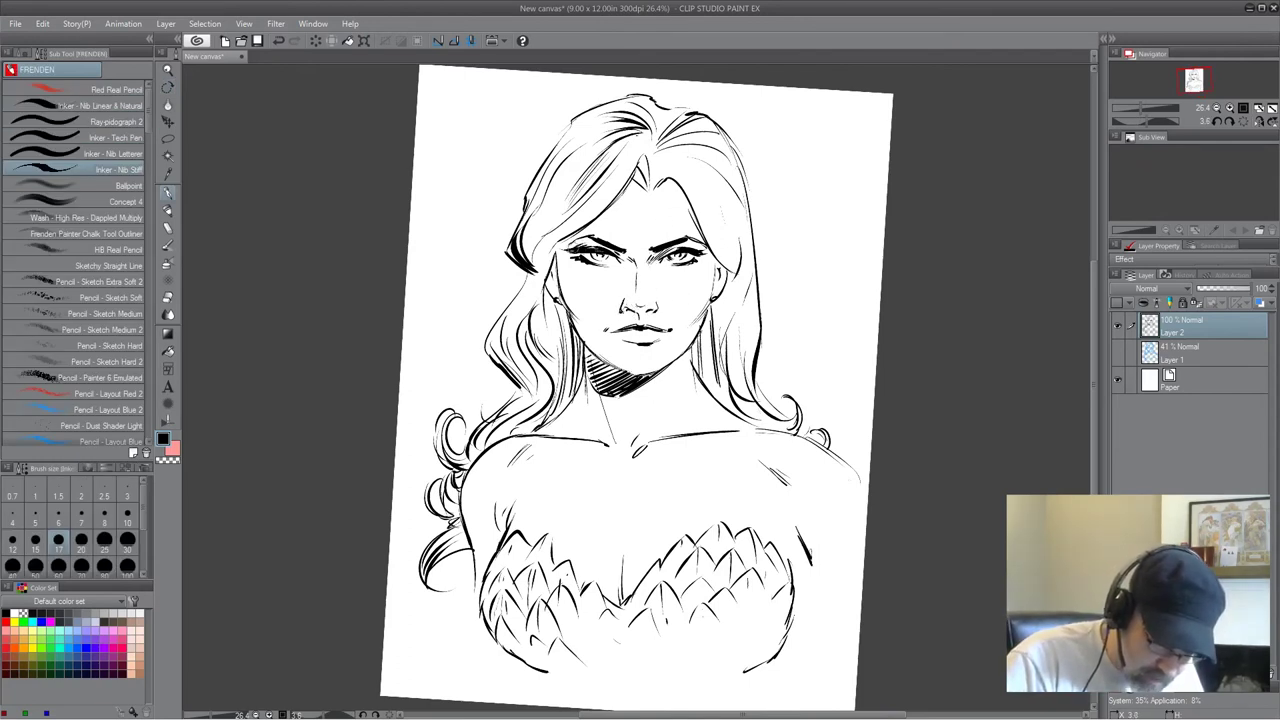
{"action": "left_click_drag", "start_coordinate": [564, 238], "coordinate": [550, 267]}
{"action": "mouse_move", "coordinate": [700, 210]}
{"action": "left_mouse_down"}
{"action": "mouse_move", "coordinate": [732, 270]}
{"action": "mouse_move", "coordinate": [734, 256]}
{"action": "left_mouse_up"}
{"action": "left_click_drag", "start_coordinate": [540, 214], "coordinate": [522, 270]}
{"action": "mouse_move", "coordinate": [582, 164]}
{"action": "left_mouse_down"}
{"action": "mouse_move", "coordinate": [530, 234]}
{"action": "mouse_move", "coordinate": [489, 339]}
{"action": "left_mouse_up"}
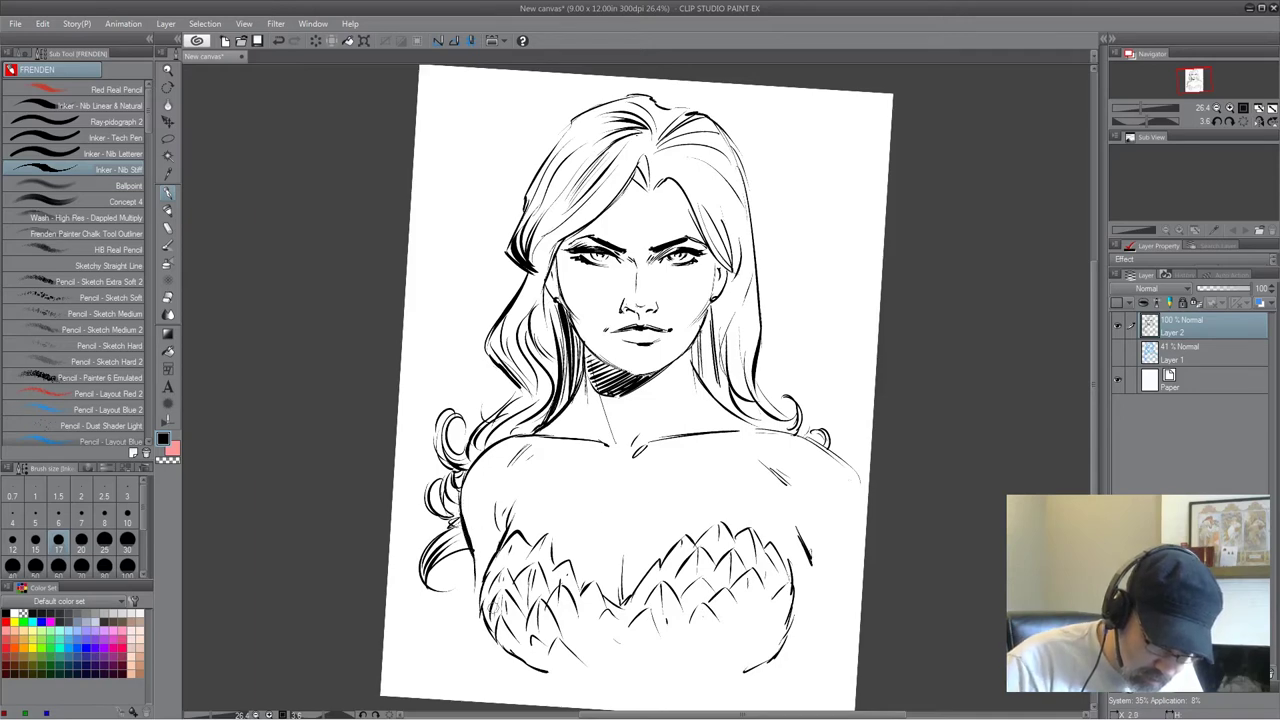
Thicken the left cup's outer contour and neckline centre, and add strands to the wavy lock, crown and hairline at the parting.
{"action": "mouse_move", "coordinate": [479, 600]}
{"action": "left_mouse_down"}
{"action": "mouse_move", "coordinate": [497, 556]}
{"action": "mouse_move", "coordinate": [486, 624]}
{"action": "mouse_move", "coordinate": [518, 660]}
{"action": "left_mouse_up"}
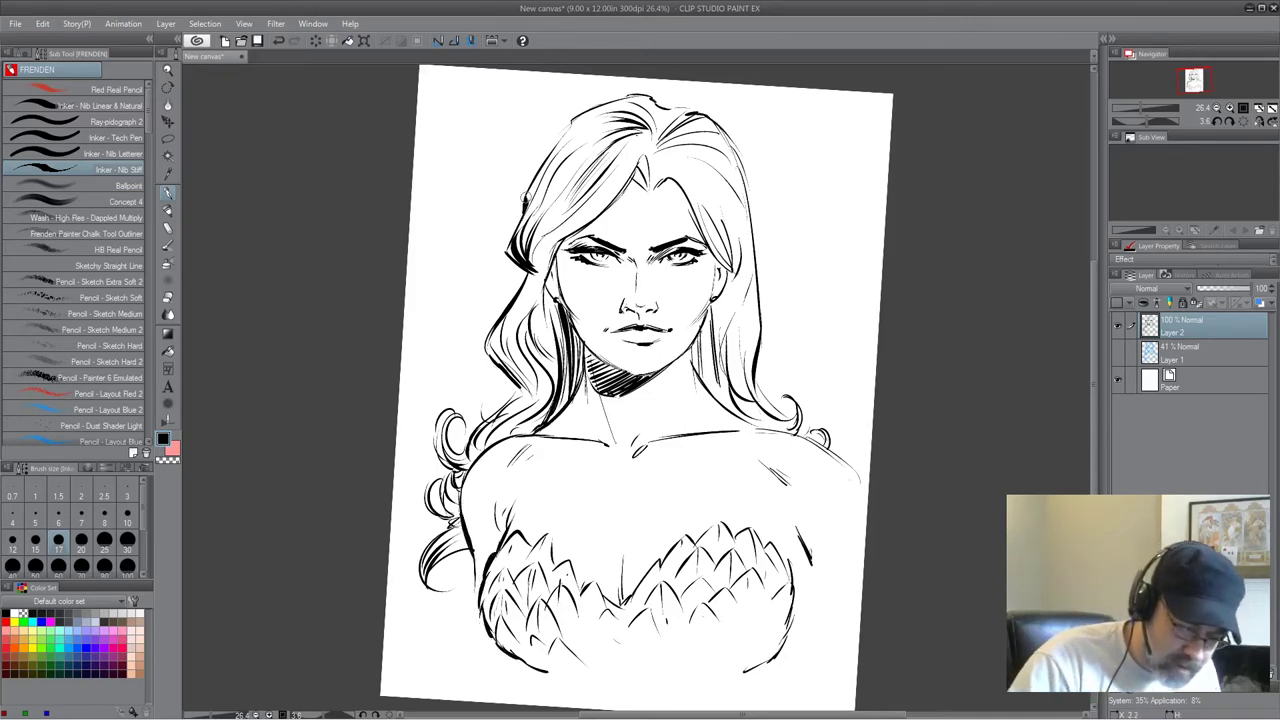
{"action": "left_click_drag", "start_coordinate": [526, 298], "coordinate": [508, 345]}
{"action": "left_click_drag", "start_coordinate": [537, 221], "coordinate": [575, 159]}
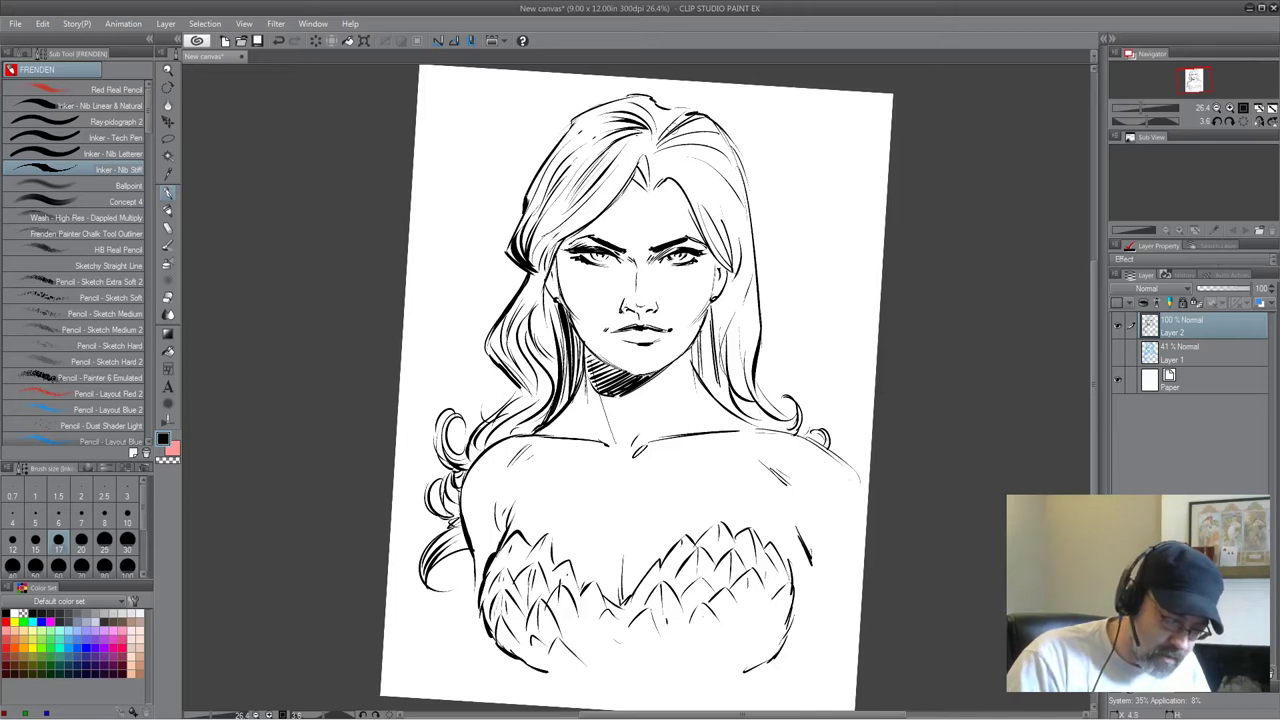
{"action": "left_click_drag", "start_coordinate": [540, 325], "coordinate": [555, 352]}
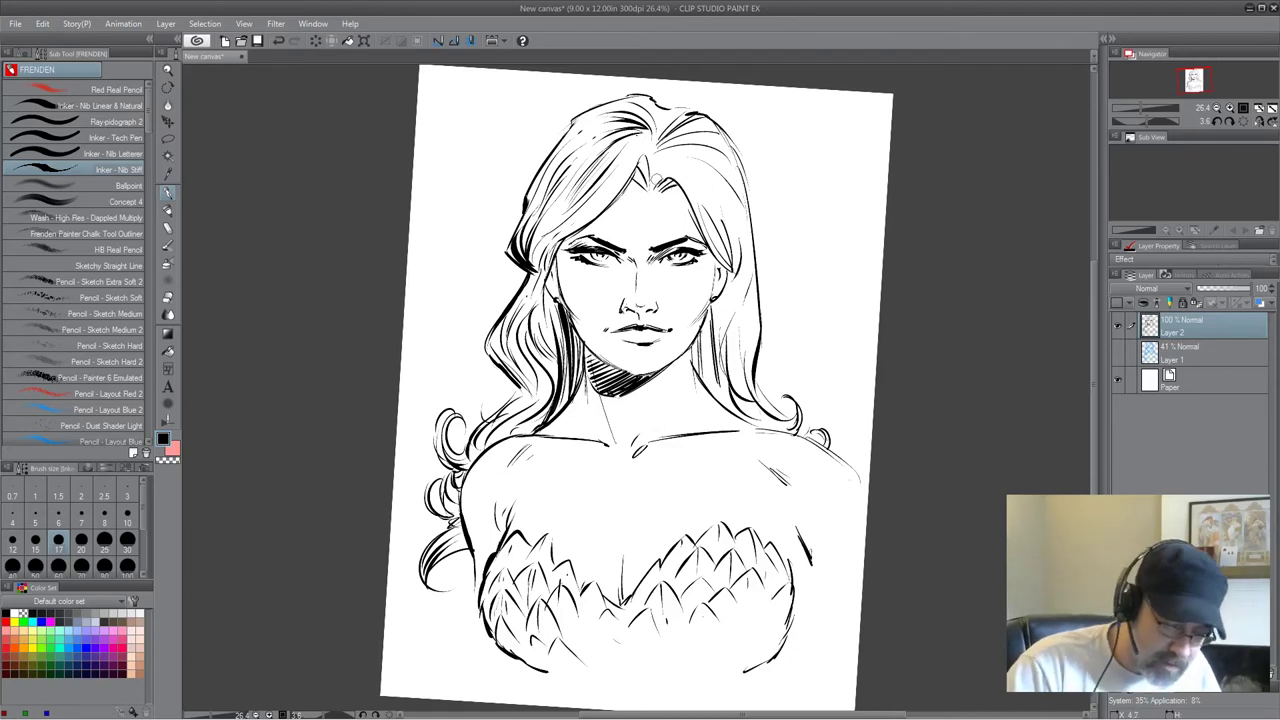
{"action": "mouse_move", "coordinate": [624, 184]}
{"action": "left_mouse_down"}
{"action": "mouse_move", "coordinate": [649, 189]}
{"action": "mouse_move", "coordinate": [666, 123]}
{"action": "left_mouse_up"}
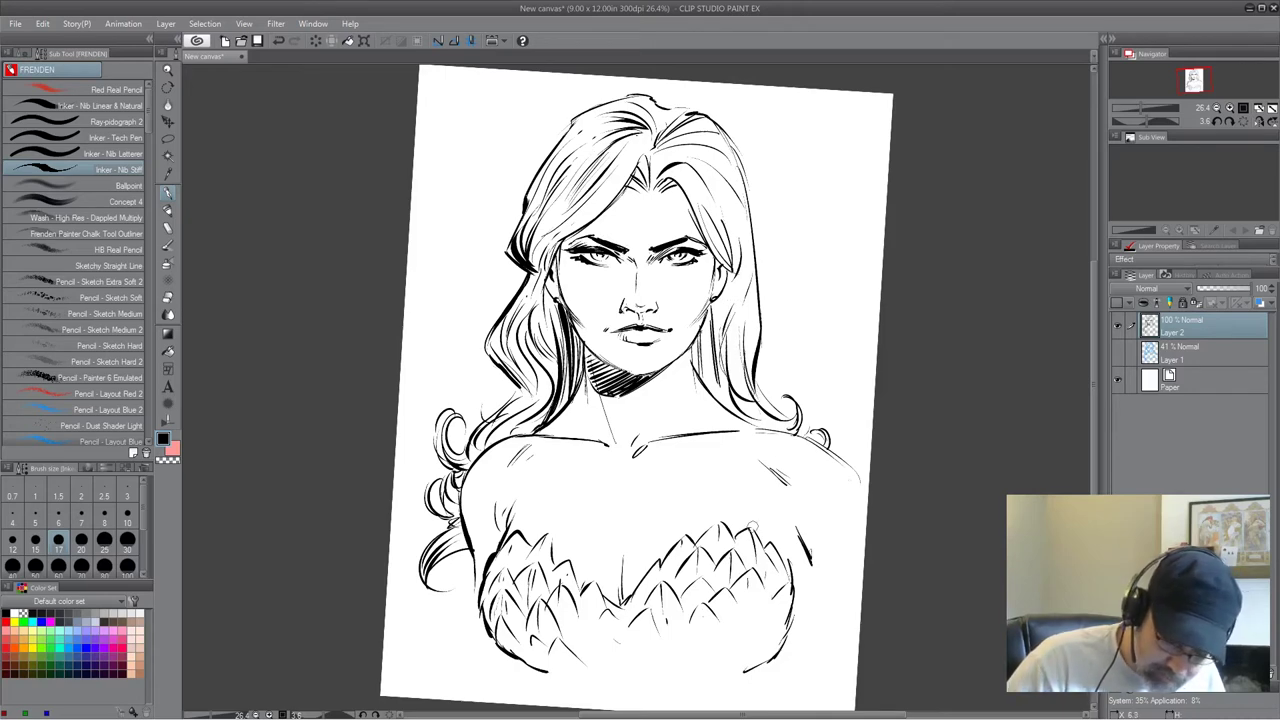
{"action": "left_click_drag", "start_coordinate": [631, 631], "coordinate": [613, 602]}
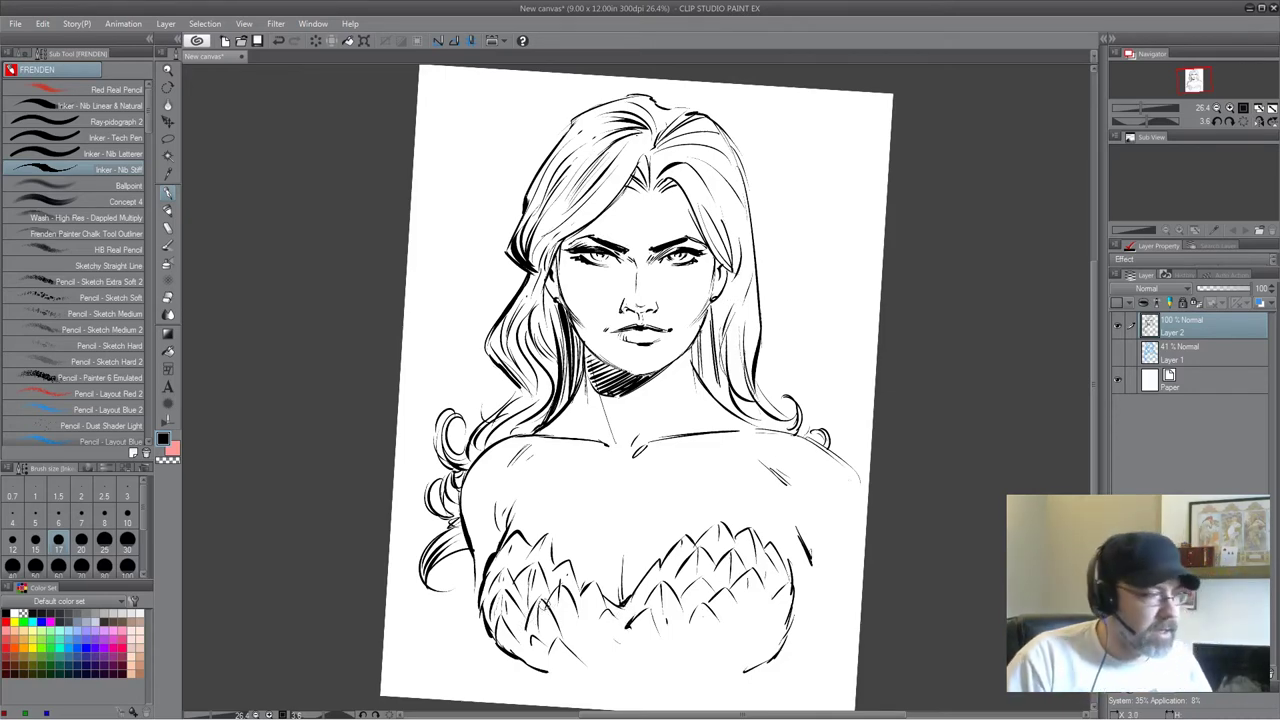
Add ink accents to the upper scales of both cups and darken the outer upper edge of the right cup.
{"action": "left_click_drag", "start_coordinate": [533, 550], "coordinate": [547, 536]}
{"action": "left_click_drag", "start_coordinate": [547, 536], "coordinate": [556, 566]}
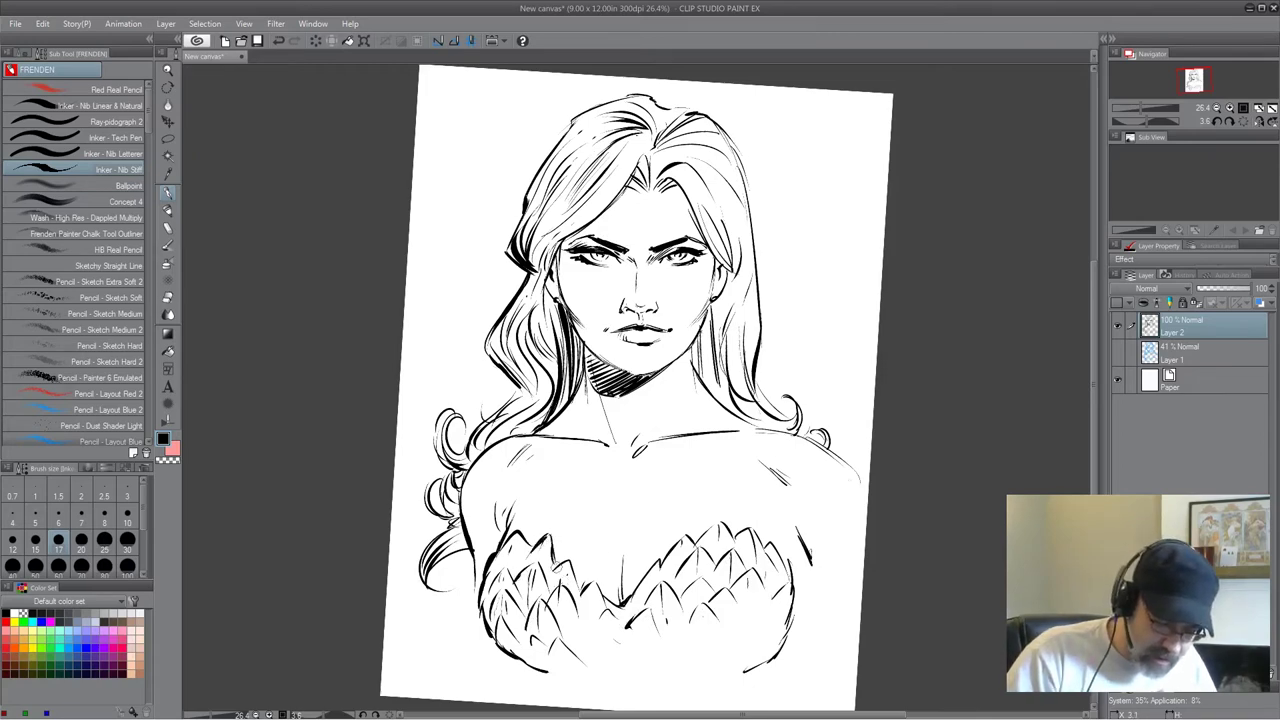
{"action": "left_click_drag", "start_coordinate": [663, 558], "coordinate": [652, 576]}
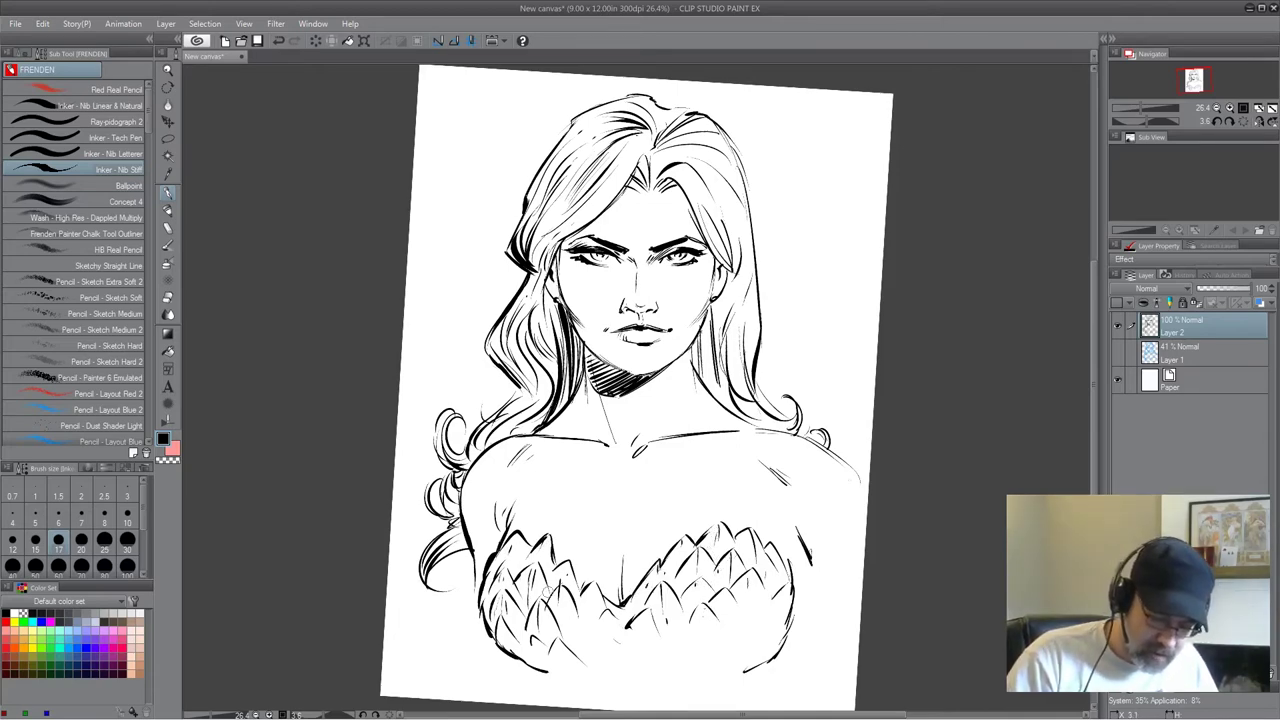
{"action": "left_click_drag", "start_coordinate": [781, 541], "coordinate": [788, 559]}
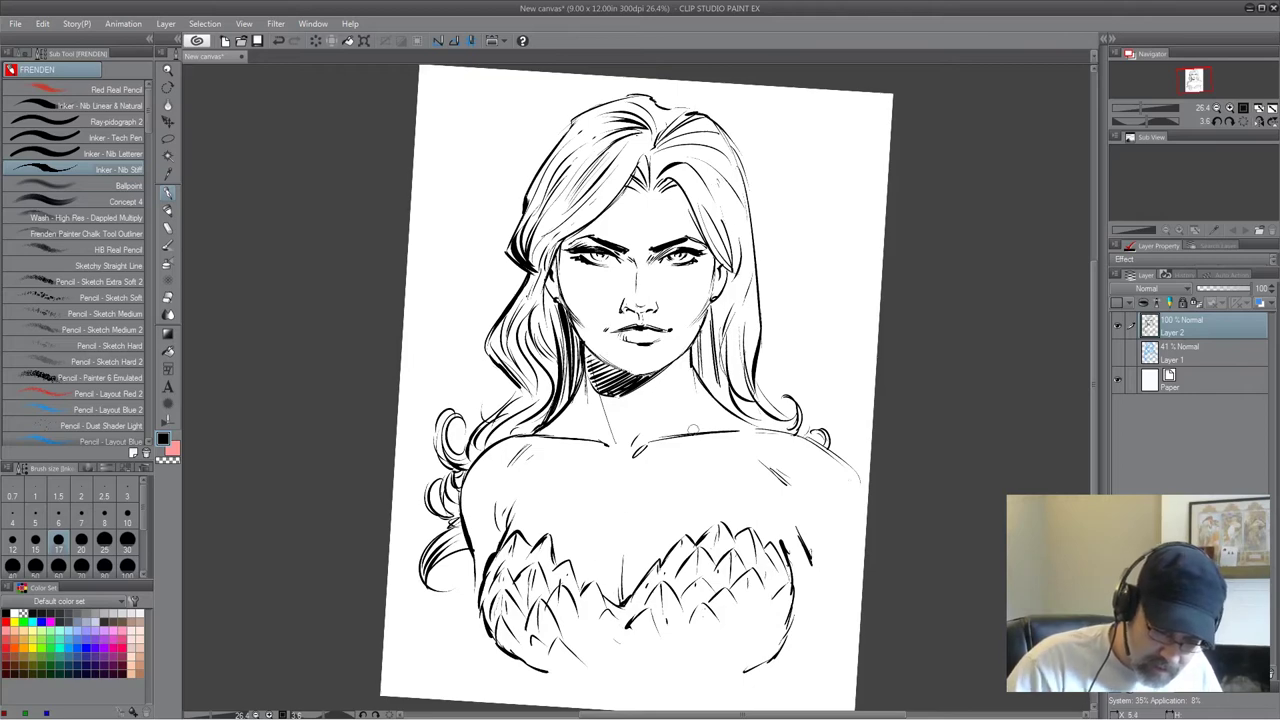
On a new layer below the line art, outline the face, neck, shoulders and chest in peach and fill them.
{"action": "left_click", "coordinate": [1195, 355]}
{"action": "key", "text": "ctrl+shift+n"}
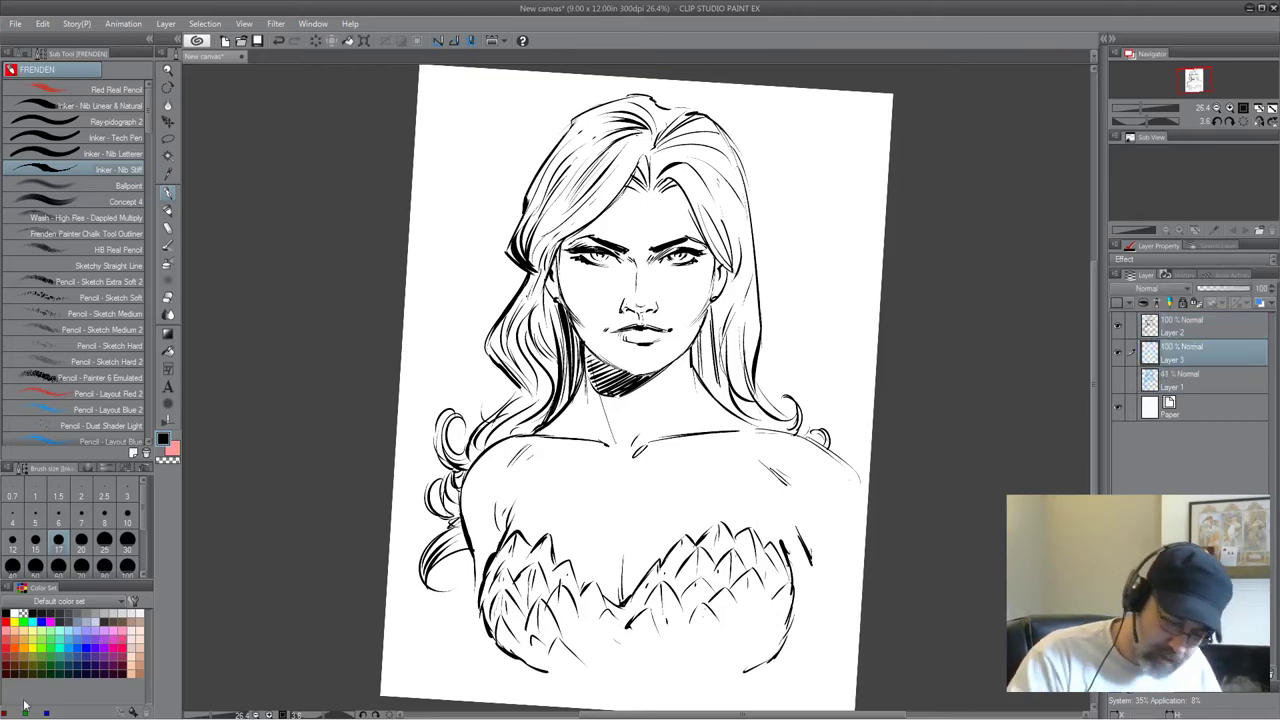
{"action": "left_click", "coordinate": [138, 661]}
{"action": "mouse_move", "coordinate": [563, 279]}
{"action": "left_mouse_down"}
{"action": "mouse_move", "coordinate": [563, 250]}
{"action": "mouse_move", "coordinate": [552, 282]}
{"action": "mouse_move", "coordinate": [580, 365]}
{"action": "mouse_move", "coordinate": [560, 430]}
{"action": "mouse_move", "coordinate": [497, 449]}
{"action": "mouse_move", "coordinate": [466, 500]}
{"action": "mouse_move", "coordinate": [479, 595]}
{"action": "mouse_move", "coordinate": [530, 522]}
{"action": "mouse_move", "coordinate": [528, 536]}
{"action": "mouse_move", "coordinate": [556, 537]}
{"action": "mouse_move", "coordinate": [563, 558]}
{"action": "mouse_move", "coordinate": [626, 600]}
{"action": "mouse_move", "coordinate": [664, 550]}
{"action": "mouse_move", "coordinate": [728, 515]}
{"action": "mouse_move", "coordinate": [758, 524]}
{"action": "mouse_move", "coordinate": [792, 574]}
{"action": "left_mouse_up"}
{"action": "mouse_move", "coordinate": [866, 492]}
{"action": "left_mouse_down"}
{"action": "mouse_move", "coordinate": [846, 470]}
{"action": "mouse_move", "coordinate": [730, 422]}
{"action": "mouse_move", "coordinate": [704, 394]}
{"action": "mouse_move", "coordinate": [684, 346]}
{"action": "mouse_move", "coordinate": [716, 268]}
{"action": "mouse_move", "coordinate": [670, 184]}
{"action": "mouse_move", "coordinate": [626, 192]}
{"action": "mouse_move", "coordinate": [566, 246]}
{"action": "left_mouse_up"}
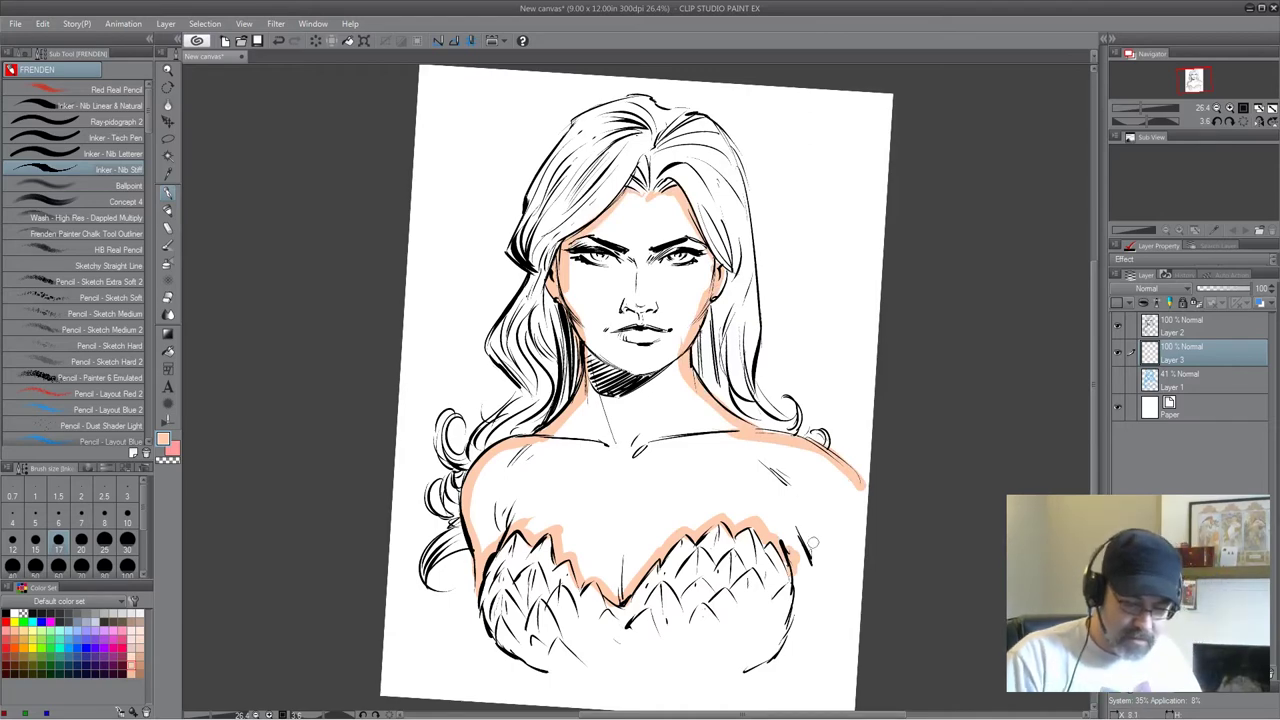
{"action": "left_click_drag", "start_coordinate": [798, 598], "coordinate": [872, 496]}
{"action": "key", "text": "g"}
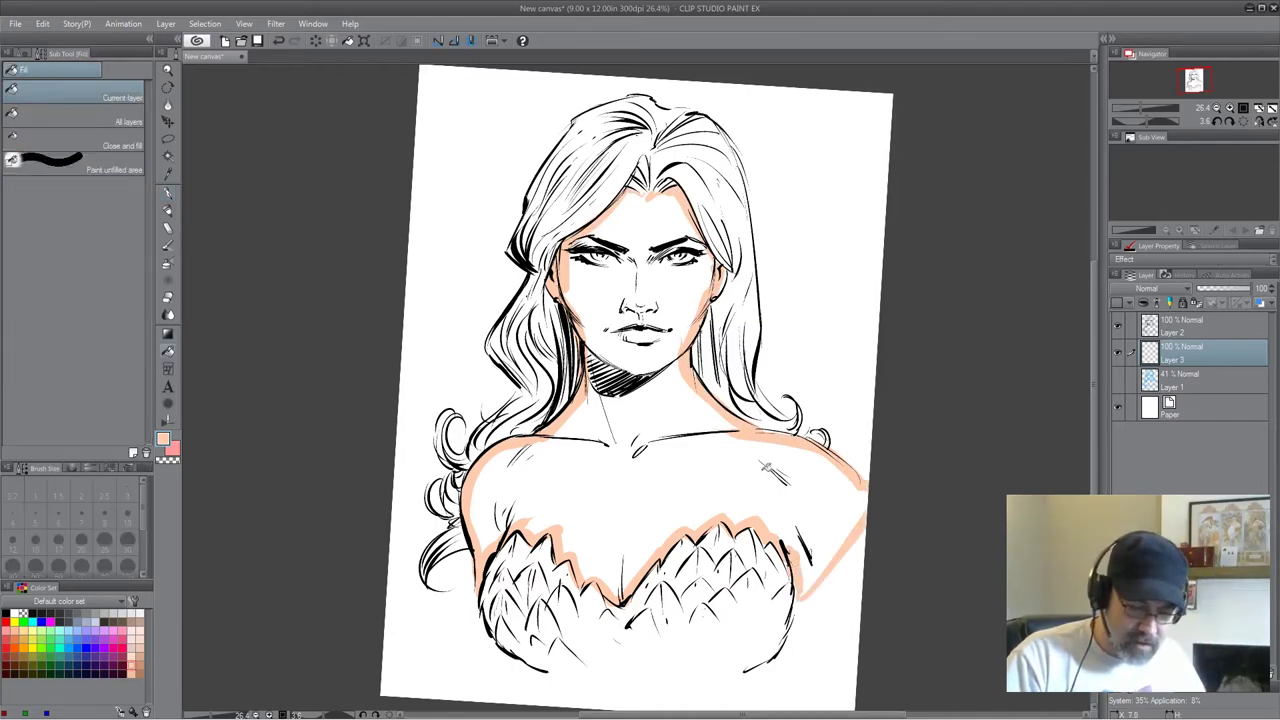
{"action": "left_click", "coordinate": [767, 462]}
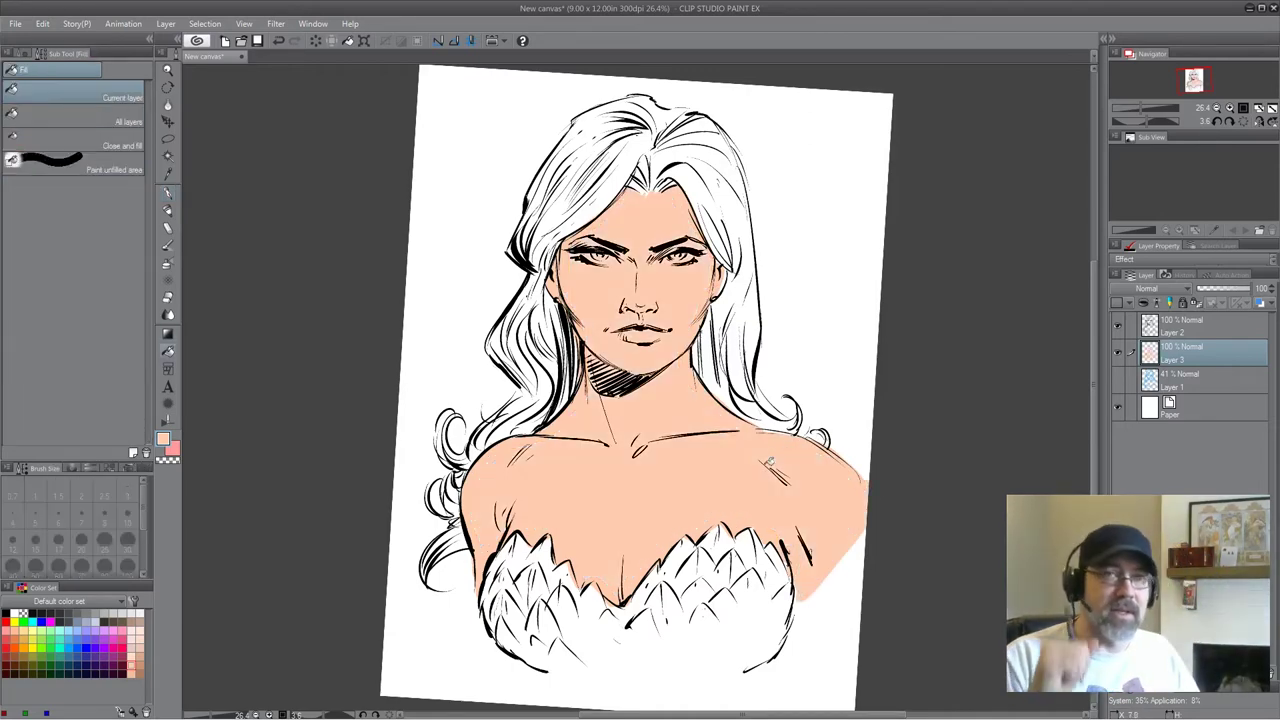
Paint red along the hair's left outer contour from the crown downward and colour the curls beside the left shoulder.
{"action": "key", "text": "p"}
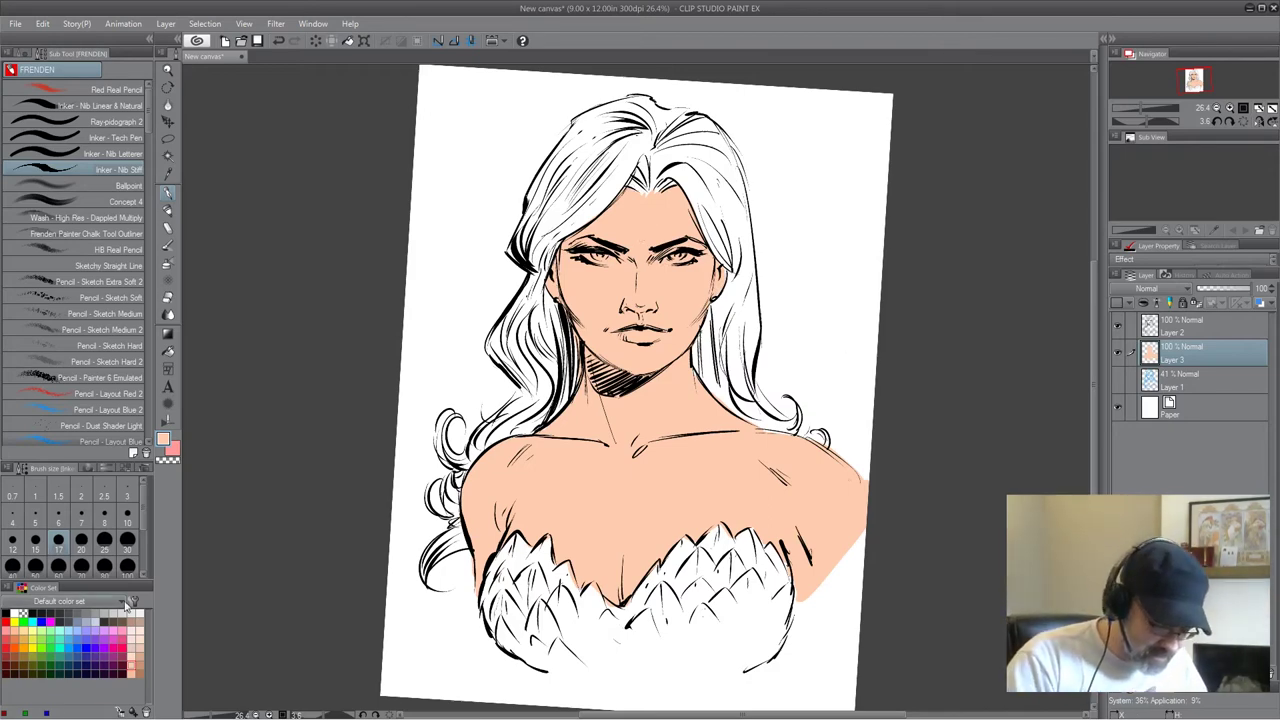
{"action": "left_click", "coordinate": [12, 634]}
{"action": "mouse_move", "coordinate": [536, 202]}
{"action": "left_mouse_down"}
{"action": "mouse_move", "coordinate": [513, 254]}
{"action": "mouse_move", "coordinate": [578, 112]}
{"action": "mouse_move", "coordinate": [640, 100]}
{"action": "left_mouse_up"}
{"action": "mouse_move", "coordinate": [538, 258]}
{"action": "left_mouse_down"}
{"action": "mouse_move", "coordinate": [490, 350]}
{"action": "mouse_move", "coordinate": [526, 390]}
{"action": "mouse_move", "coordinate": [470, 456]}
{"action": "mouse_move", "coordinate": [500, 400]}
{"action": "left_mouse_up"}
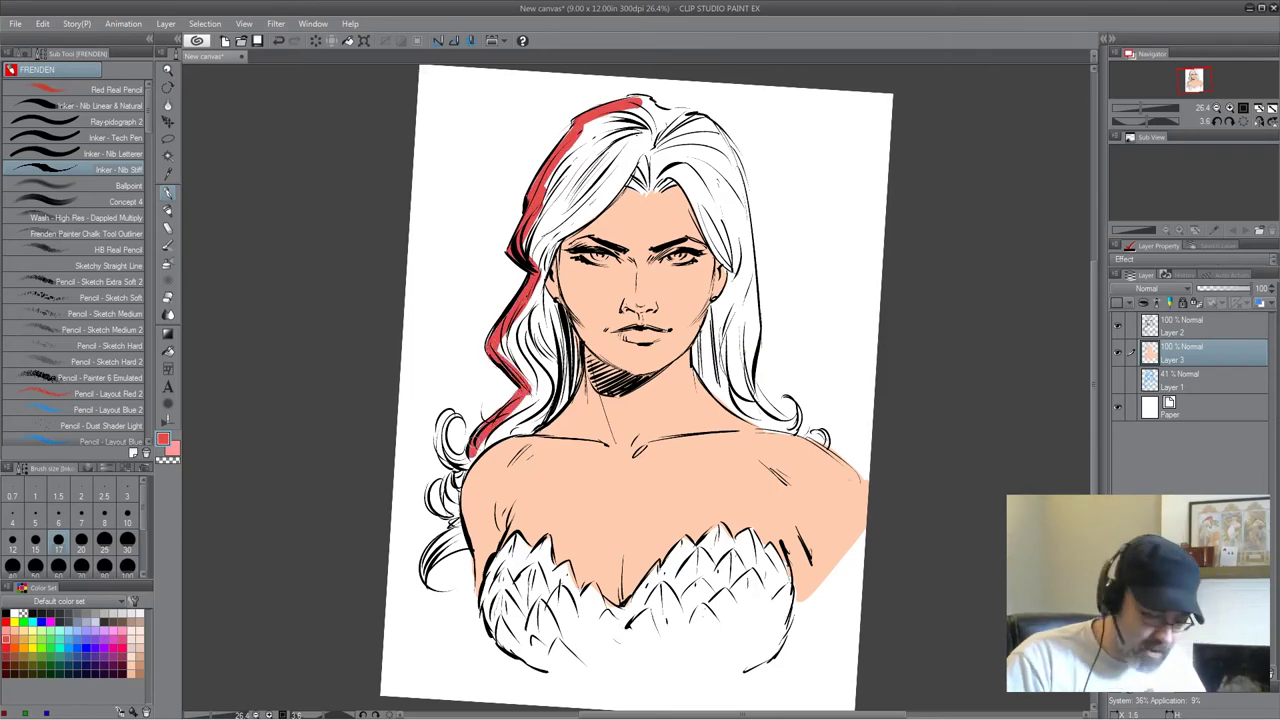
{"action": "mouse_move", "coordinate": [460, 455]}
{"action": "left_mouse_down"}
{"action": "mouse_move", "coordinate": [442, 420]}
{"action": "mouse_move", "coordinate": [440, 465]}
{"action": "mouse_move", "coordinate": [440, 415]}
{"action": "mouse_move", "coordinate": [455, 420]}
{"action": "mouse_move", "coordinate": [440, 515]}
{"action": "mouse_move", "coordinate": [455, 528]}
{"action": "mouse_move", "coordinate": [430, 590]}
{"action": "mouse_move", "coordinate": [453, 578]}
{"action": "mouse_move", "coordinate": [445, 550]}
{"action": "mouse_move", "coordinate": [430, 565]}
{"action": "mouse_move", "coordinate": [460, 515]}
{"action": "mouse_move", "coordinate": [455, 478]}
{"action": "left_mouse_up"}
{"action": "mouse_move", "coordinate": [465, 545]}
{"action": "left_mouse_down"}
{"action": "mouse_move", "coordinate": [440, 500]}
{"action": "mouse_move", "coordinate": [496, 434]}
{"action": "left_mouse_up"}
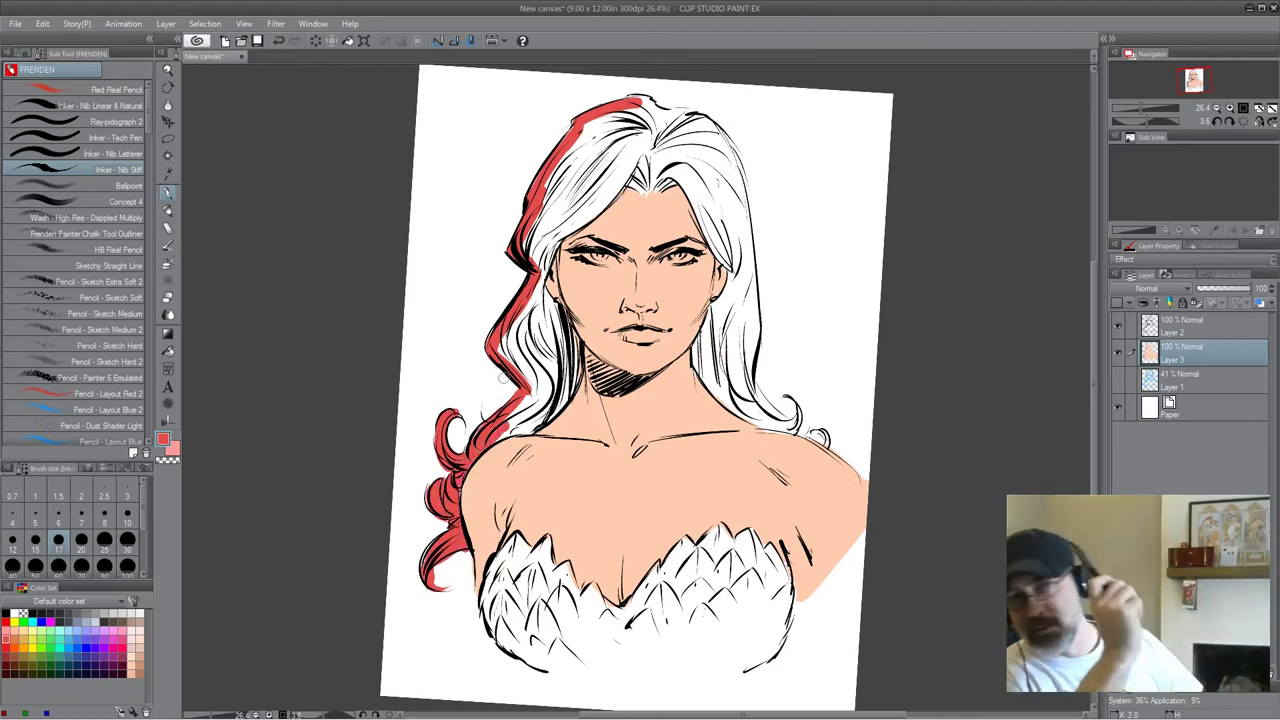
Outline the hair around the face and along its right outer contour in red, and fill the enclosed hair areas.
{"action": "mouse_move", "coordinate": [700, 362]}
{"action": "left_mouse_down"}
{"action": "mouse_move", "coordinate": [727, 283]}
{"action": "mouse_move", "coordinate": [670, 172]}
{"action": "left_mouse_up"}
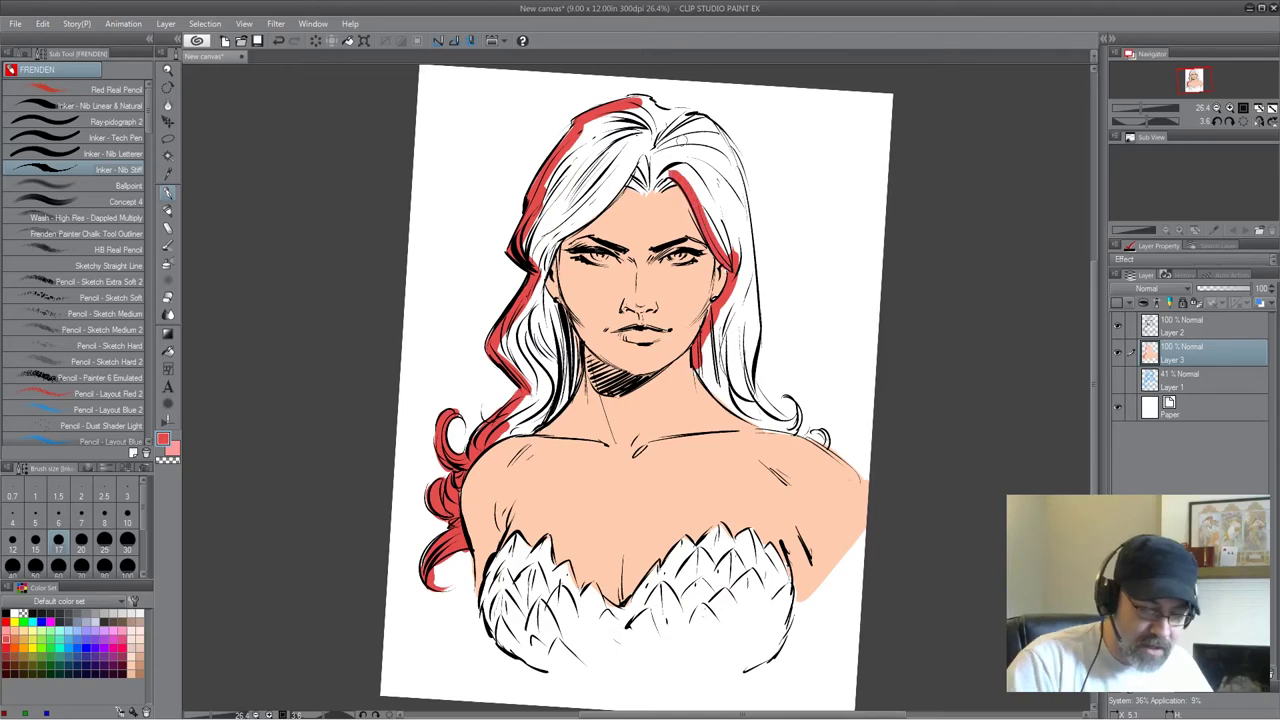
{"action": "mouse_move", "coordinate": [655, 193]}
{"action": "left_mouse_down"}
{"action": "mouse_move", "coordinate": [615, 190]}
{"action": "mouse_move", "coordinate": [556, 238]}
{"action": "mouse_move", "coordinate": [545, 275]}
{"action": "left_mouse_up"}
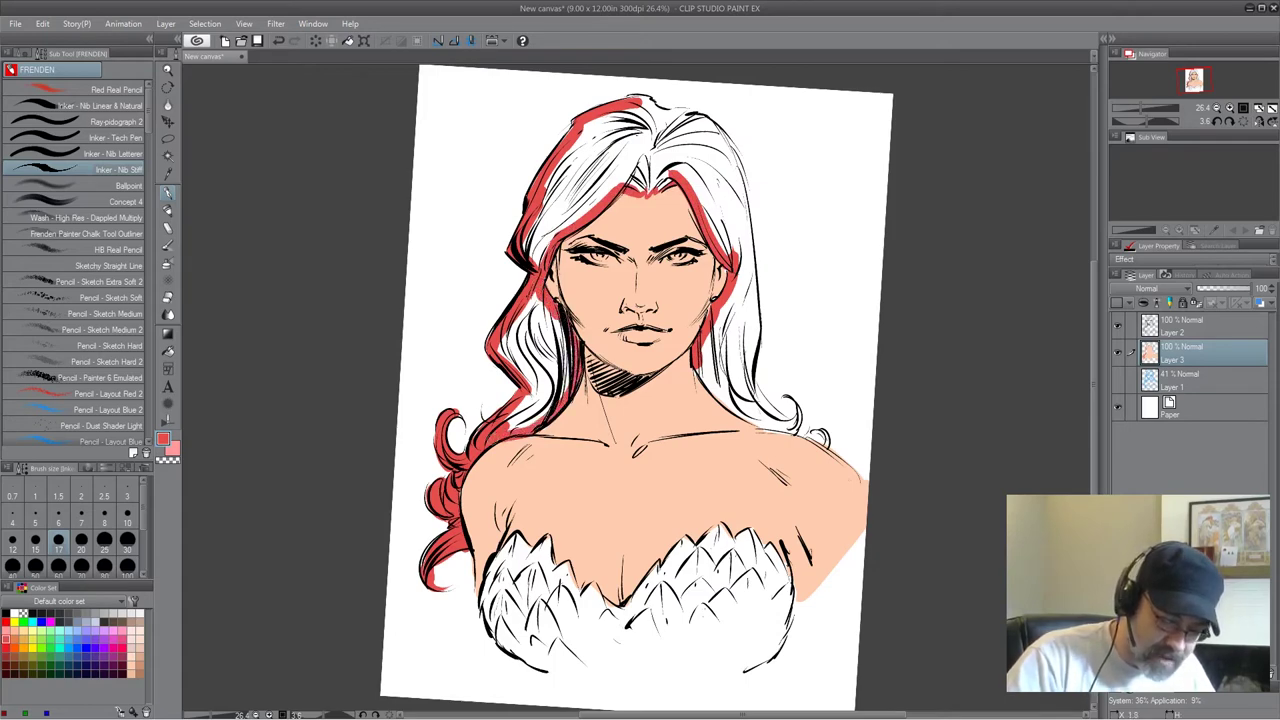
{"action": "mouse_move", "coordinate": [637, 104]}
{"action": "left_mouse_down"}
{"action": "mouse_move", "coordinate": [705, 116]}
{"action": "mouse_move", "coordinate": [728, 150]}
{"action": "mouse_move", "coordinate": [756, 280]}
{"action": "left_mouse_up"}
{"action": "mouse_move", "coordinate": [730, 168]}
{"action": "left_mouse_down"}
{"action": "mouse_move", "coordinate": [756, 296]}
{"action": "mouse_move", "coordinate": [748, 392]}
{"action": "mouse_move", "coordinate": [788, 420]}
{"action": "mouse_move", "coordinate": [810, 403]}
{"action": "mouse_move", "coordinate": [800, 433]}
{"action": "mouse_move", "coordinate": [824, 446]}
{"action": "mouse_move", "coordinate": [820, 430]}
{"action": "mouse_move", "coordinate": [709, 386]}
{"action": "mouse_move", "coordinate": [697, 360]}
{"action": "left_mouse_up"}
{"action": "key", "text": "g"}
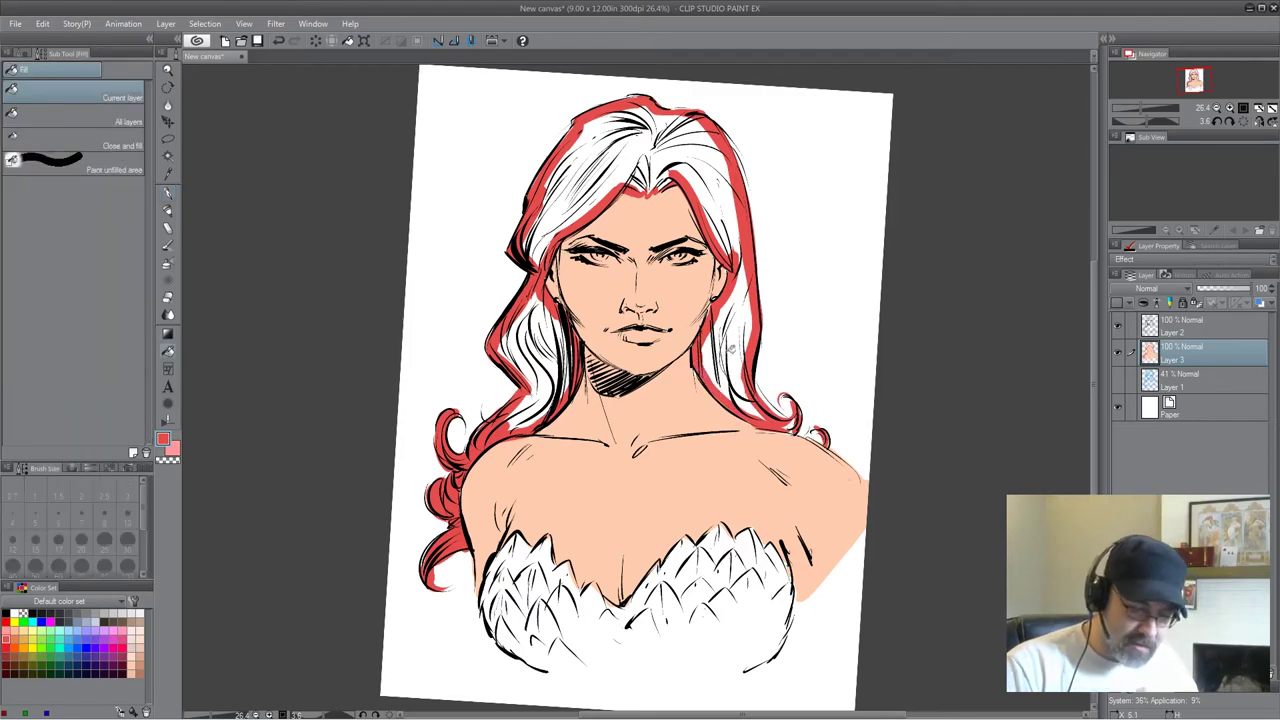
{"action": "left_click", "coordinate": [736, 347]}
{"action": "left_click", "coordinate": [730, 148]}
{"action": "left_click", "coordinate": [548, 362]}
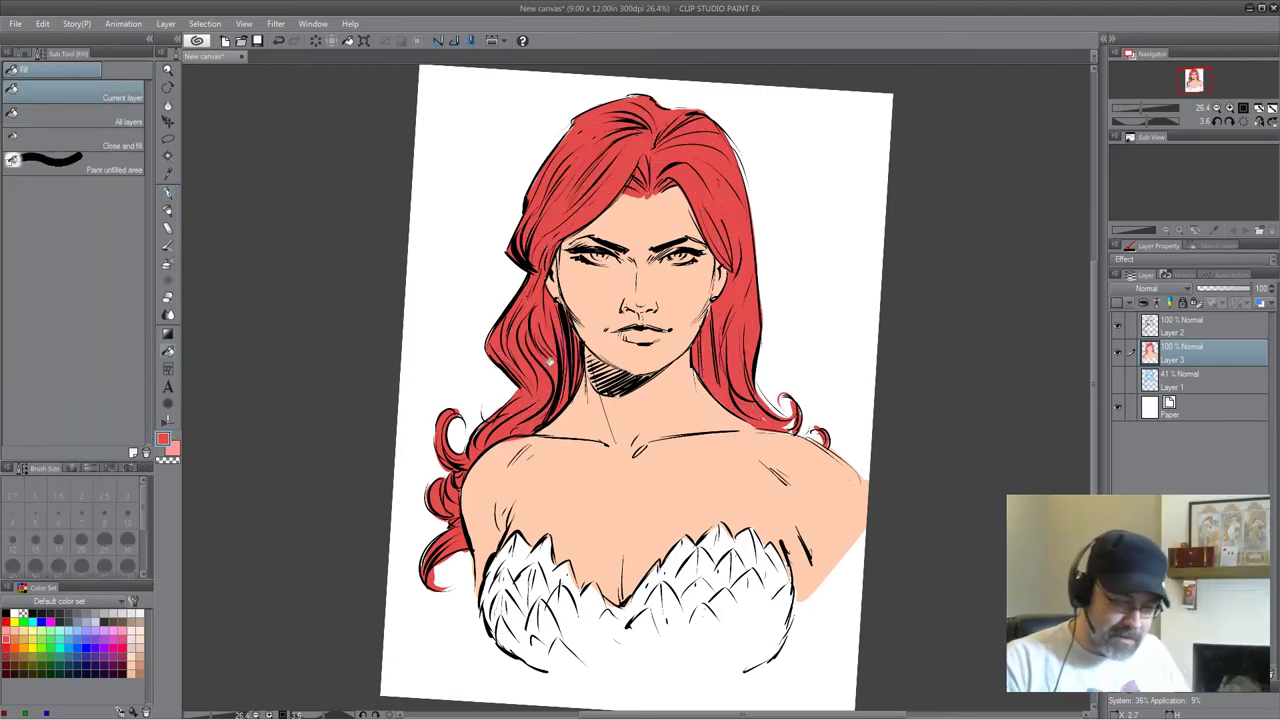
Outline the scaled strapless top in green, closing its lower edge with a curve, and fill it.
{"action": "key", "text": "p"}
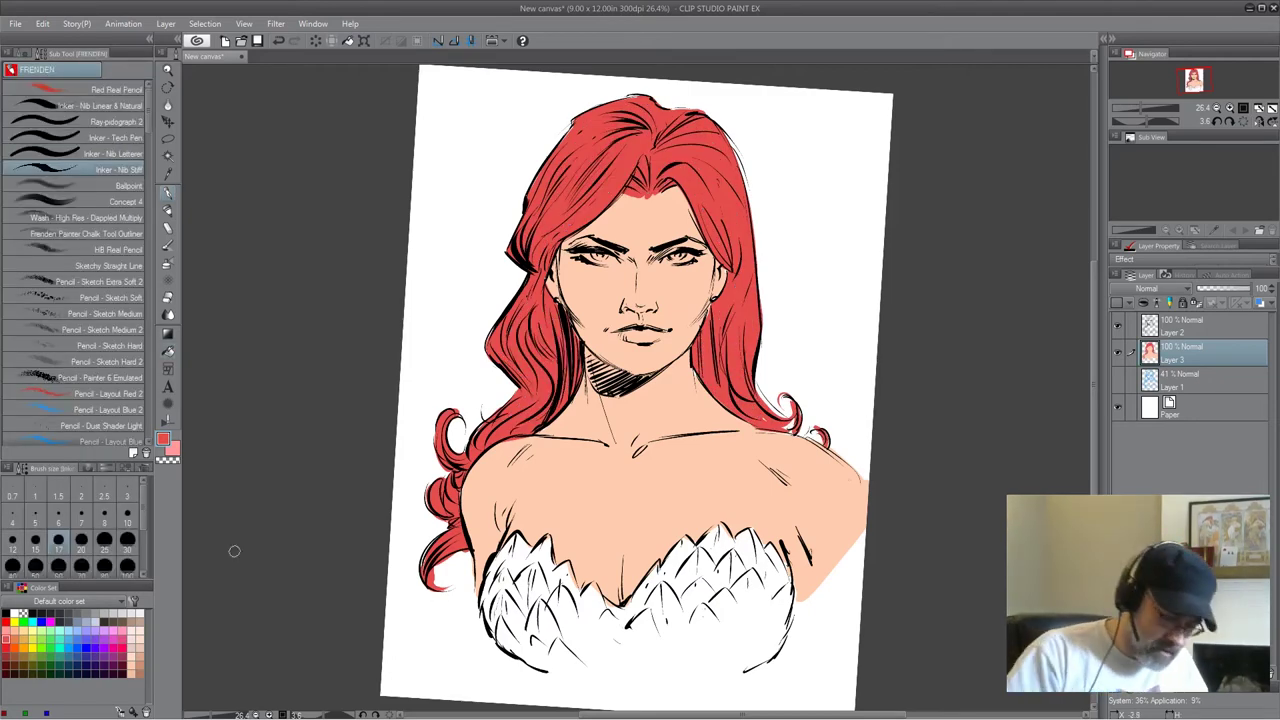
{"action": "left_click", "coordinate": [42, 652]}
{"action": "left_click_drag", "start_coordinate": [518, 535], "coordinate": [484, 609]}
{"action": "mouse_move", "coordinate": [530, 538]}
{"action": "left_mouse_down"}
{"action": "mouse_move", "coordinate": [564, 575]}
{"action": "mouse_move", "coordinate": [555, 569]}
{"action": "mouse_move", "coordinate": [595, 578]}
{"action": "mouse_move", "coordinate": [584, 595]}
{"action": "mouse_move", "coordinate": [635, 601]}
{"action": "mouse_move", "coordinate": [630, 611]}
{"action": "mouse_move", "coordinate": [676, 543]}
{"action": "mouse_move", "coordinate": [724, 527]}
{"action": "mouse_move", "coordinate": [758, 537]}
{"action": "mouse_move", "coordinate": [784, 551]}
{"action": "mouse_move", "coordinate": [784, 649]}
{"action": "mouse_move", "coordinate": [742, 670]}
{"action": "mouse_move", "coordinate": [539, 667]}
{"action": "mouse_move", "coordinate": [484, 612]}
{"action": "left_mouse_up"}
{"action": "key", "text": "g"}
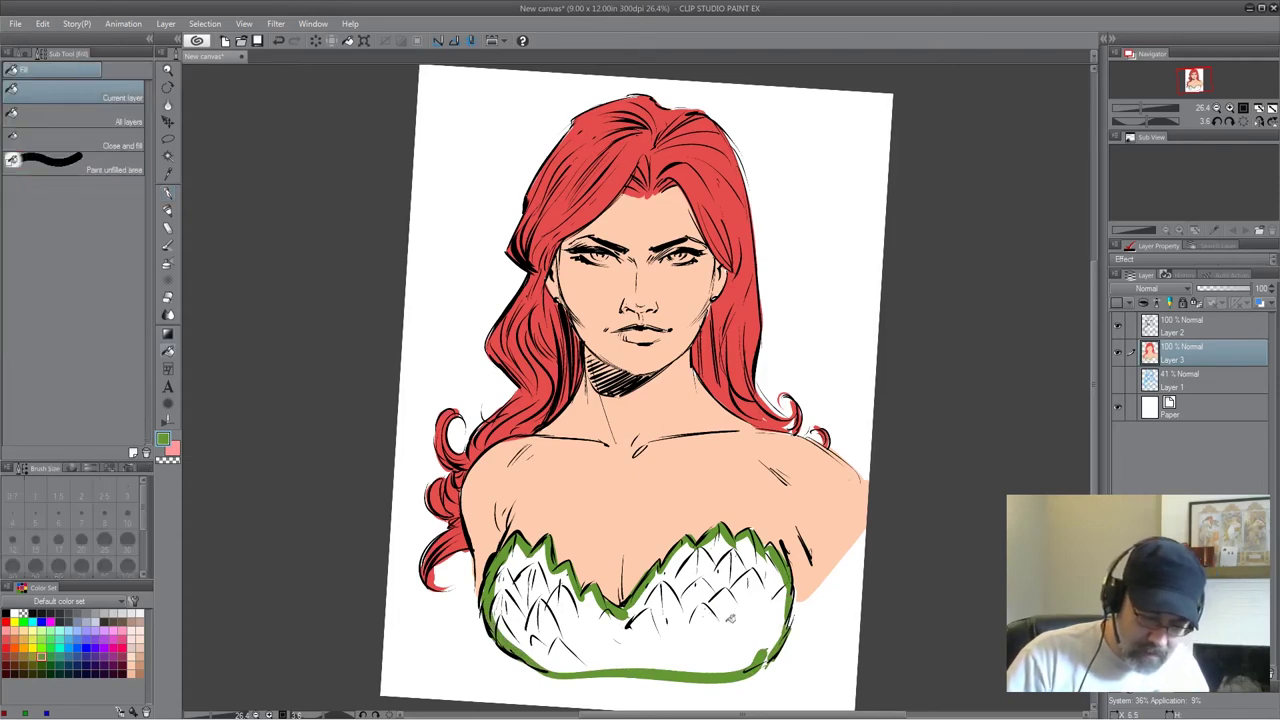
{"action": "left_click", "coordinate": [731, 615]}
Paint the whites of both eyes in a very light tone.
{"action": "key", "text": "p"}
{"action": "left_click", "coordinate": [122, 613]}
{"action": "key", "text": "shift+space"}
{"action": "left_click_drag", "start_coordinate": [995, 363], "coordinate": [897, 139]}
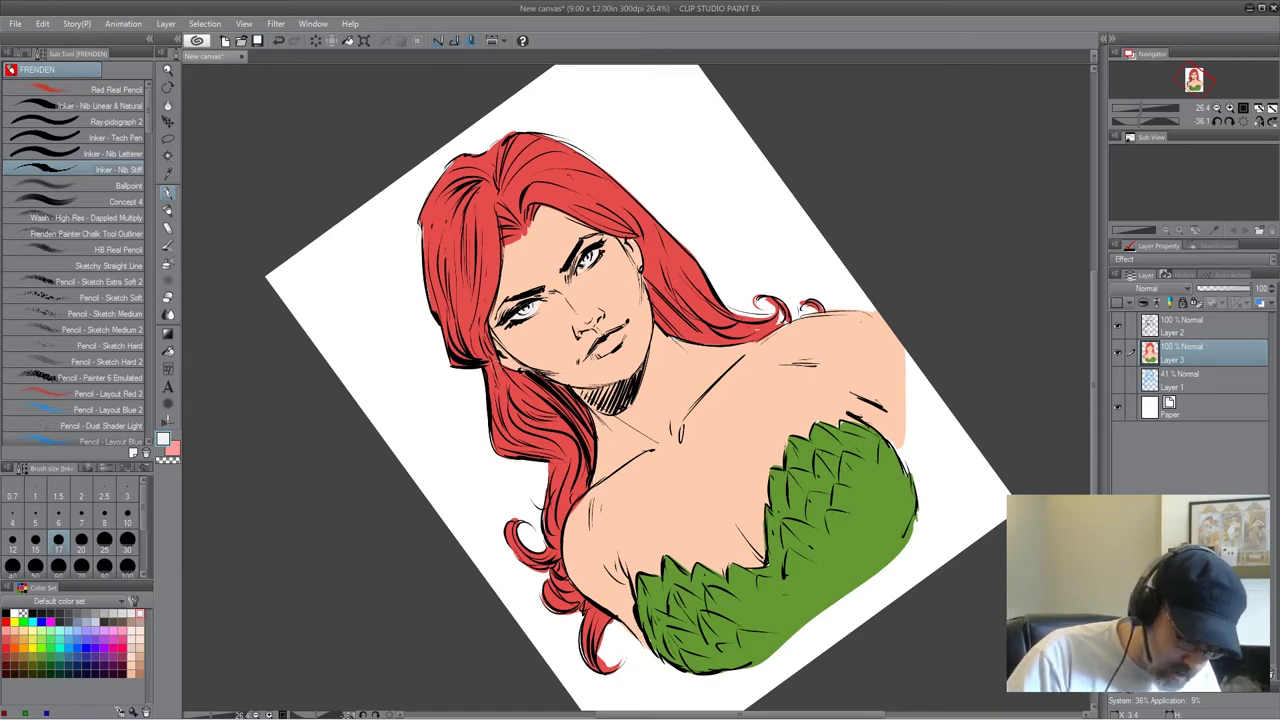
Colour the upper and lower lips in the same green as the top.
{"action": "left_click", "coordinate": [52, 655]}
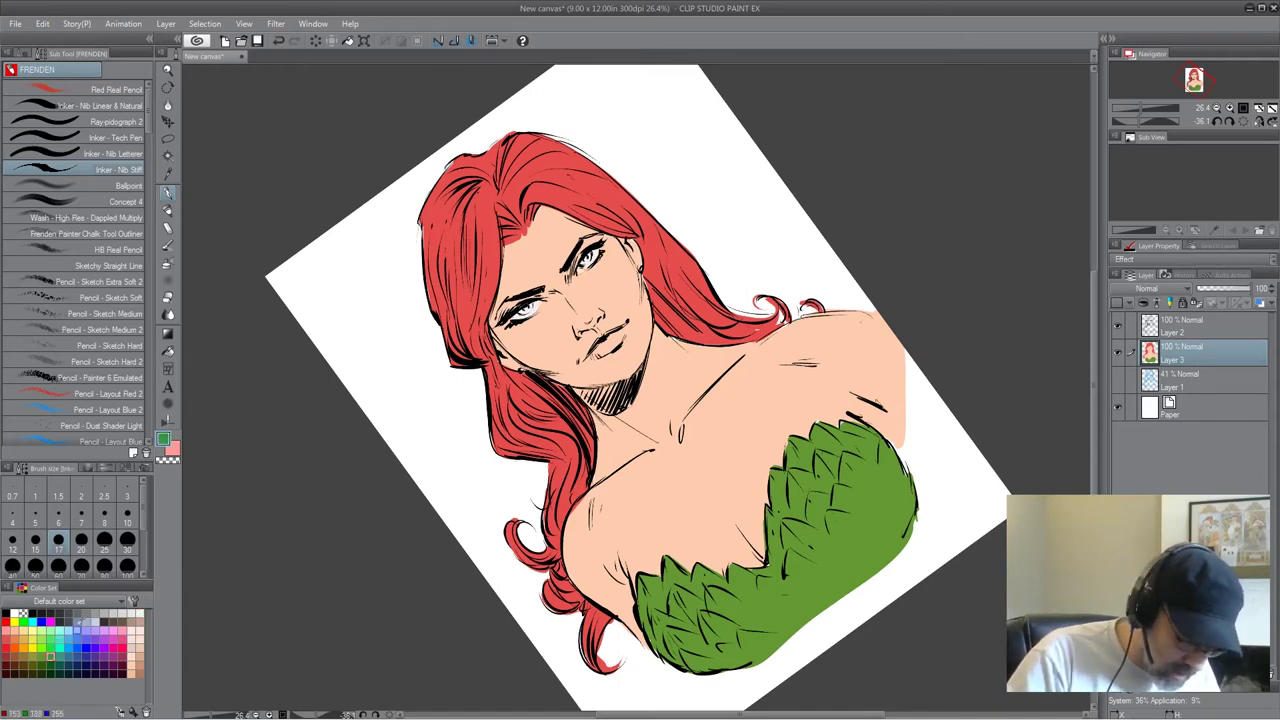
{"action": "left_click", "coordinate": [42, 656]}
{"action": "left_click_drag", "start_coordinate": [590, 356], "coordinate": [620, 328]}
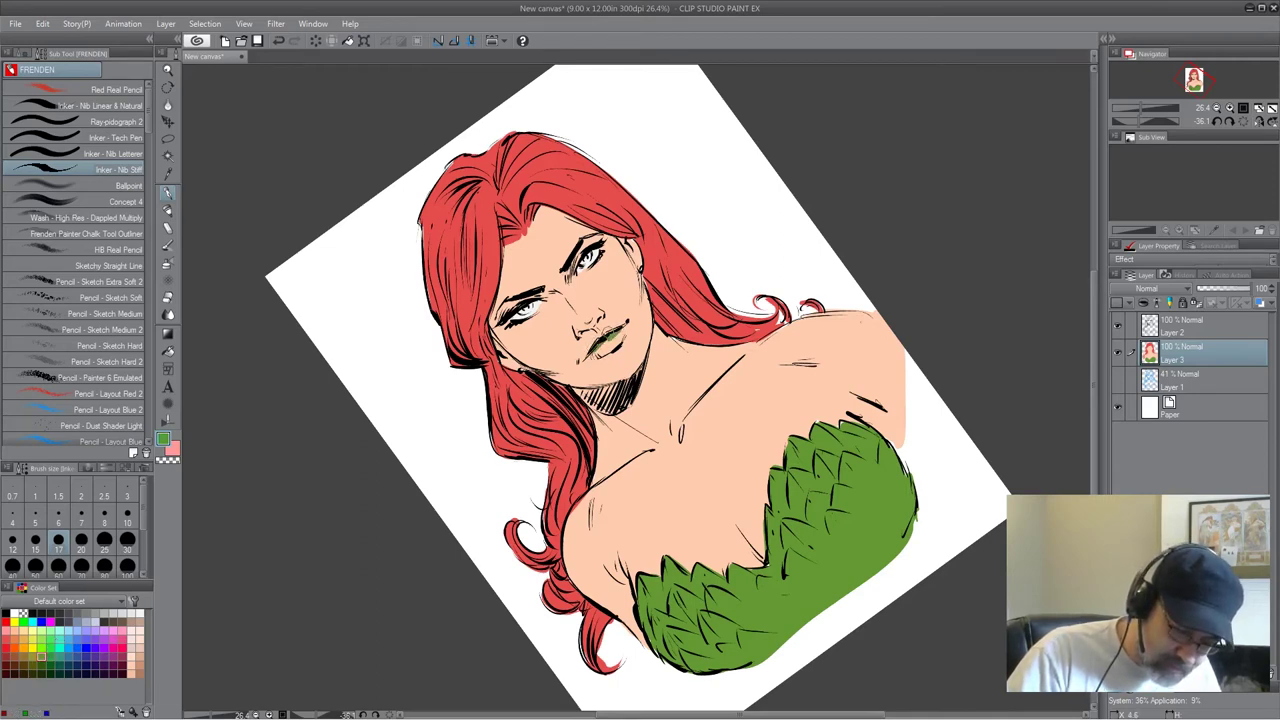
{"action": "left_click_drag", "start_coordinate": [626, 324], "coordinate": [590, 360]}
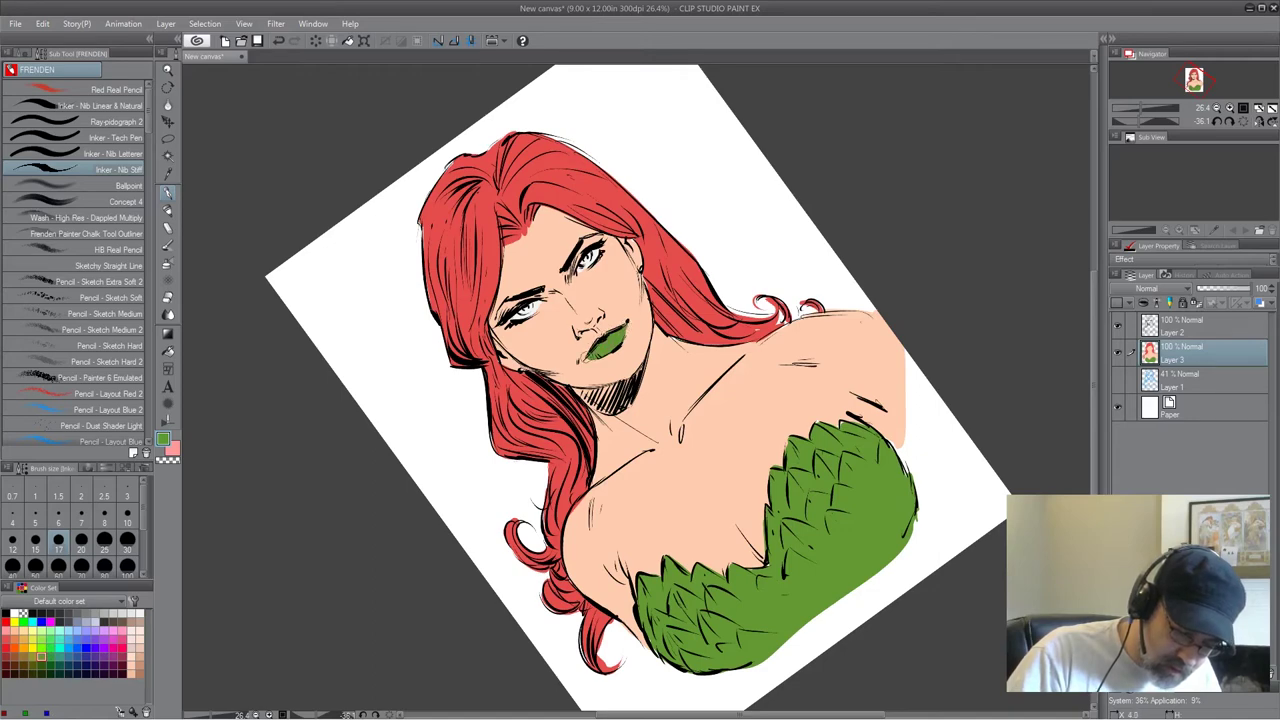
Return the canvas to nearly upright and paint both irises bright green.
{"action": "key", "text": "shift+space"}
{"action": "mouse_move", "coordinate": [834, 171]}
{"action": "left_mouse_down"}
{"action": "mouse_move", "coordinate": [940, 397]}
{"action": "mouse_move", "coordinate": [948, 386]}
{"action": "left_mouse_up"}
{"action": "left_click", "coordinate": [50, 648]}
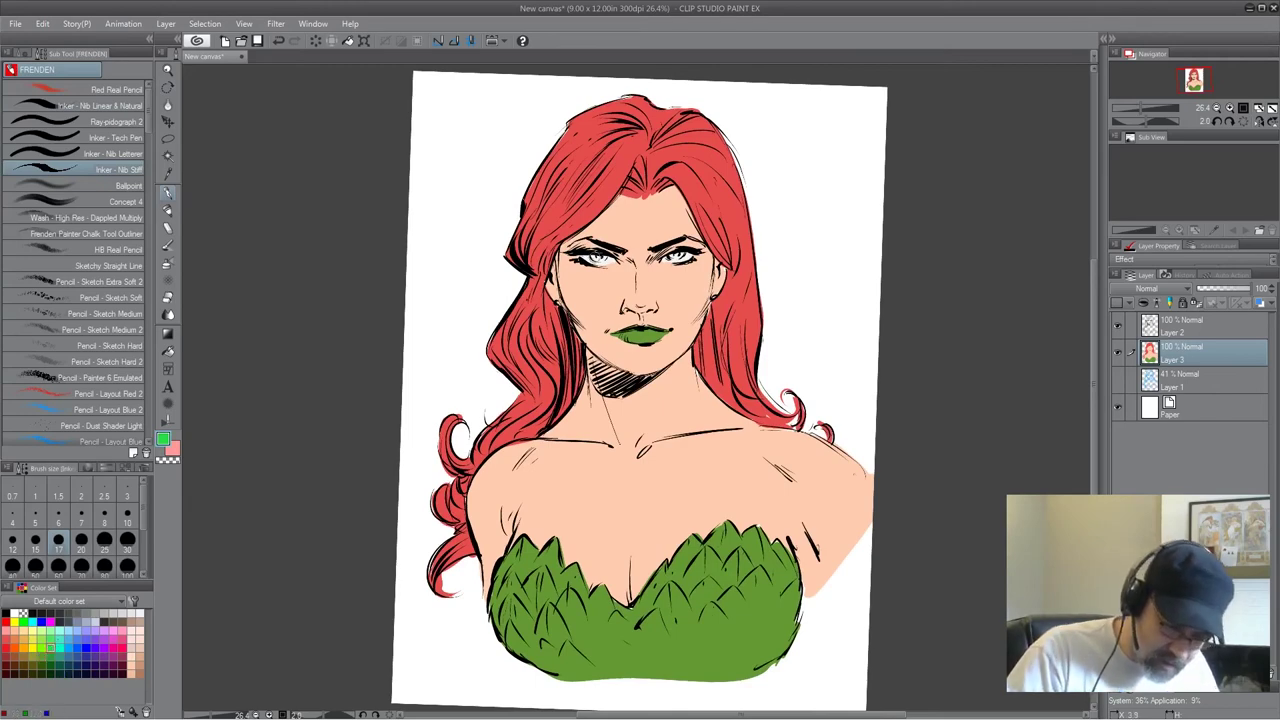
{"action": "left_click_drag", "start_coordinate": [666, 256], "coordinate": [688, 240]}
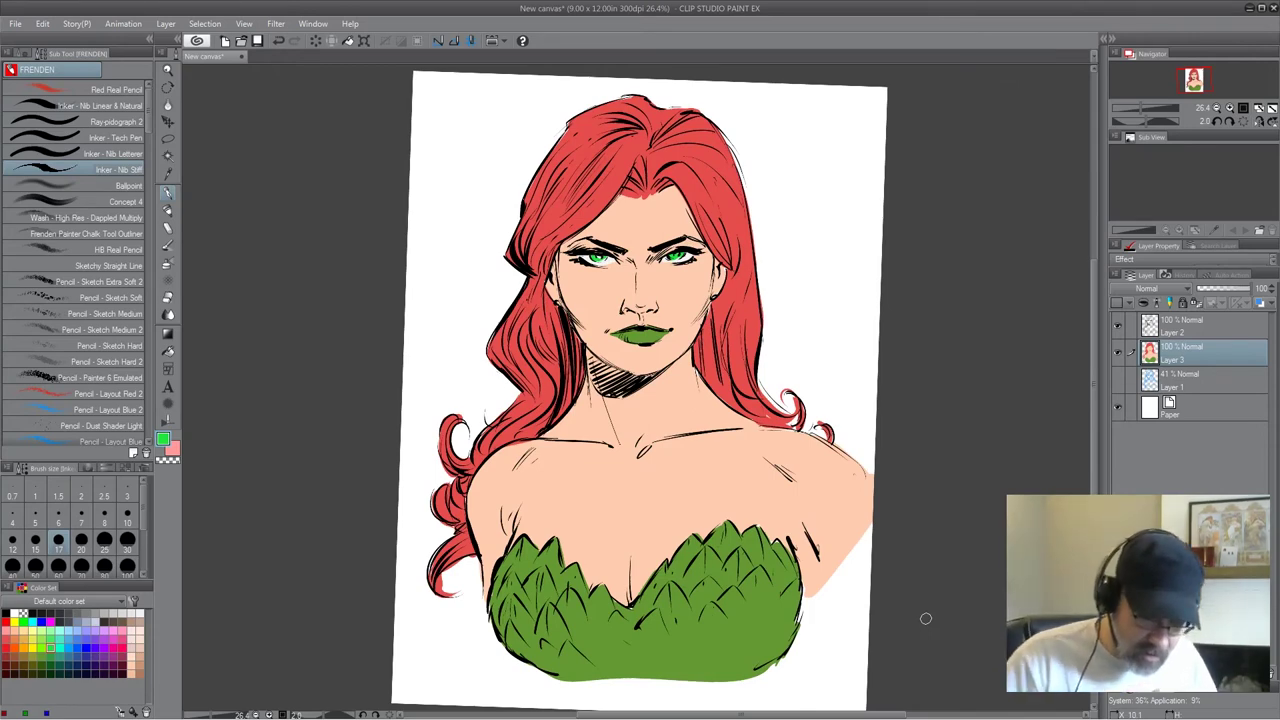
Lower Layer 3's opacity to 78% and add a layer above Layer 1, set to Multiply at 50% opacity.
{"action": "left_click", "coordinate": [1240, 290]}
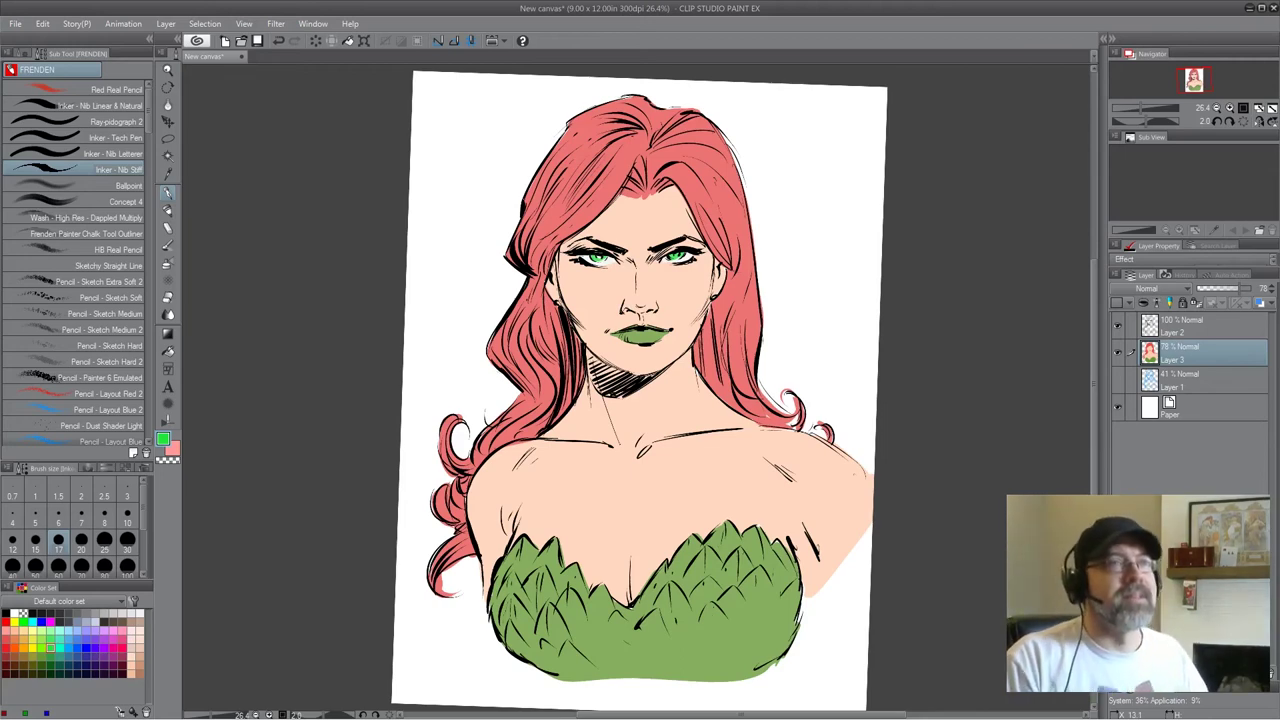
{"action": "left_click", "coordinate": [1206, 376]}
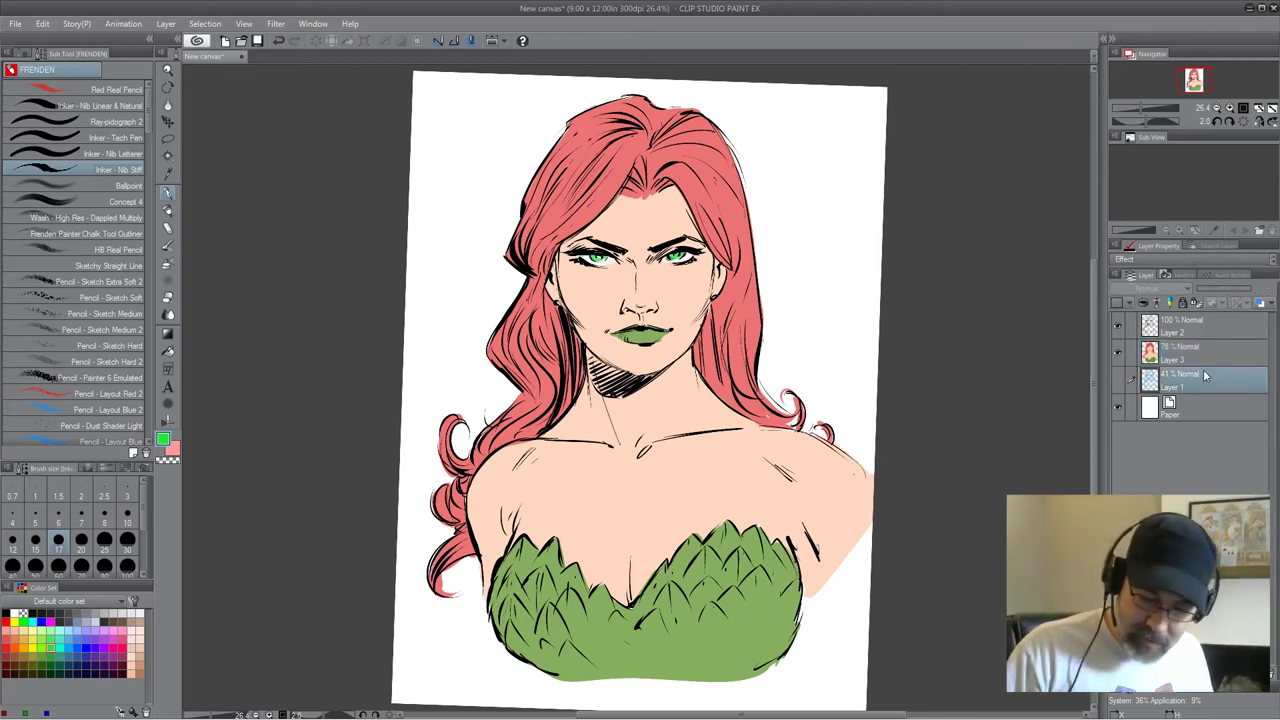
{"action": "key", "text": "ctrl+shift+n"}
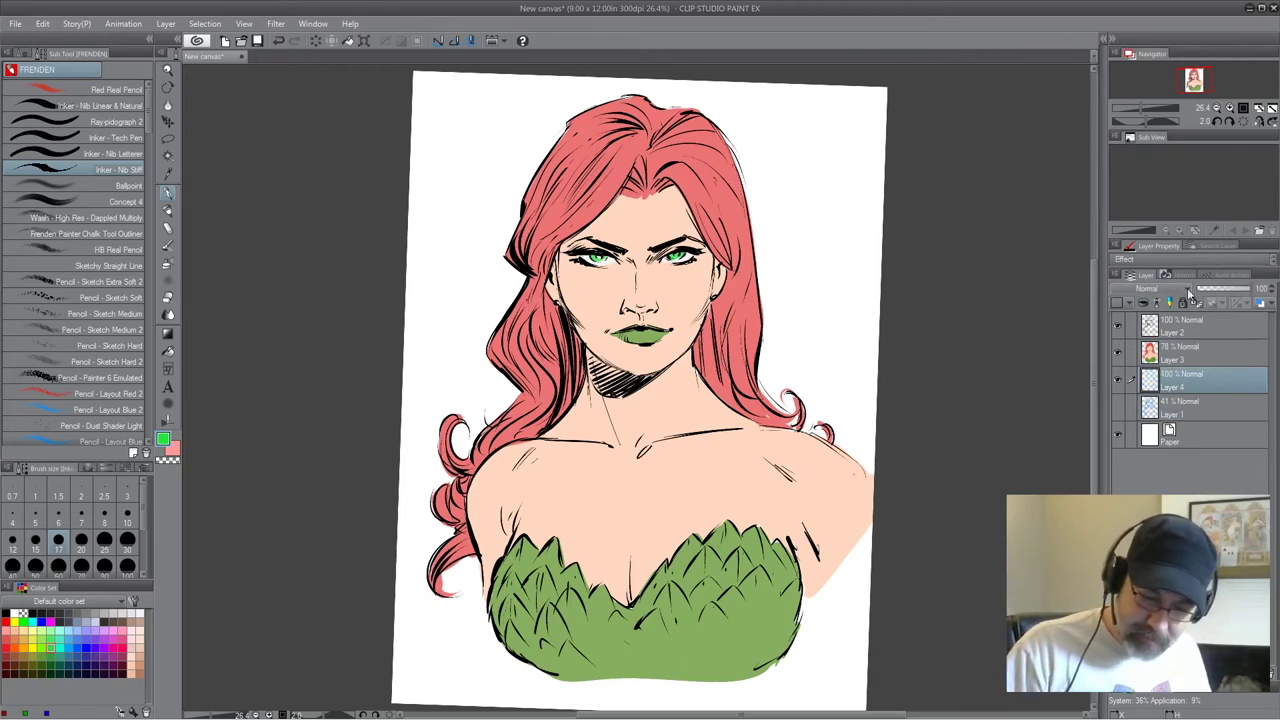
{"action": "left_click_drag", "start_coordinate": [1250, 290], "coordinate": [1226, 290]}
{"action": "left_click", "coordinate": [1158, 290]}
{"action": "left_click", "coordinate": [1146, 328]}
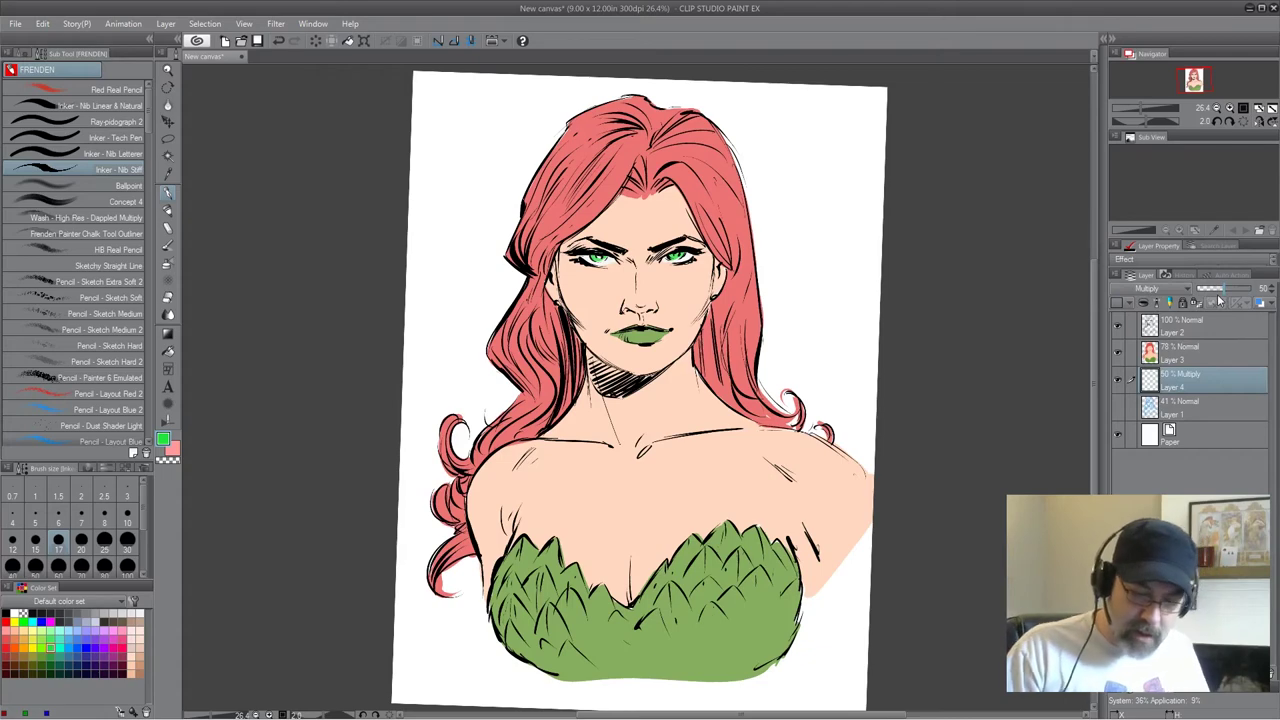
Choose a lavender shadow colour, move the Multiply layer above Layer 3 and set its opacity to 44%.
{"action": "left_click", "coordinate": [87, 630]}
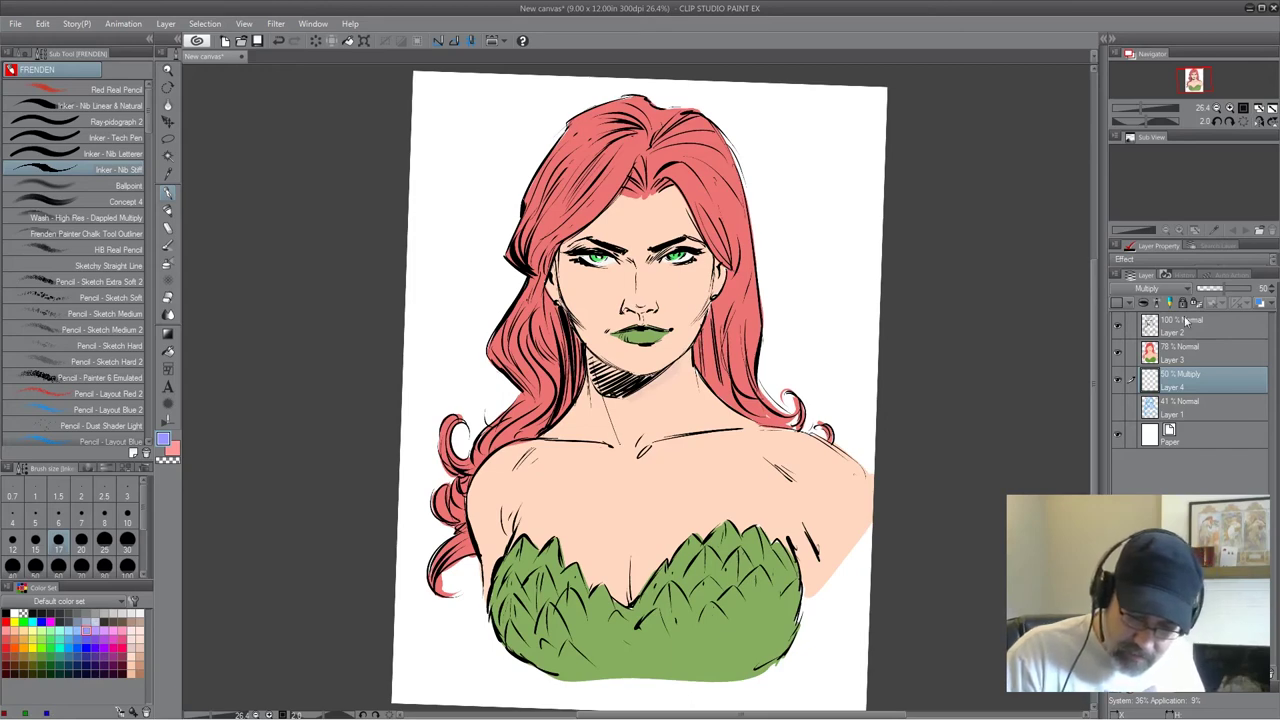
{"action": "left_click", "coordinate": [88, 632]}
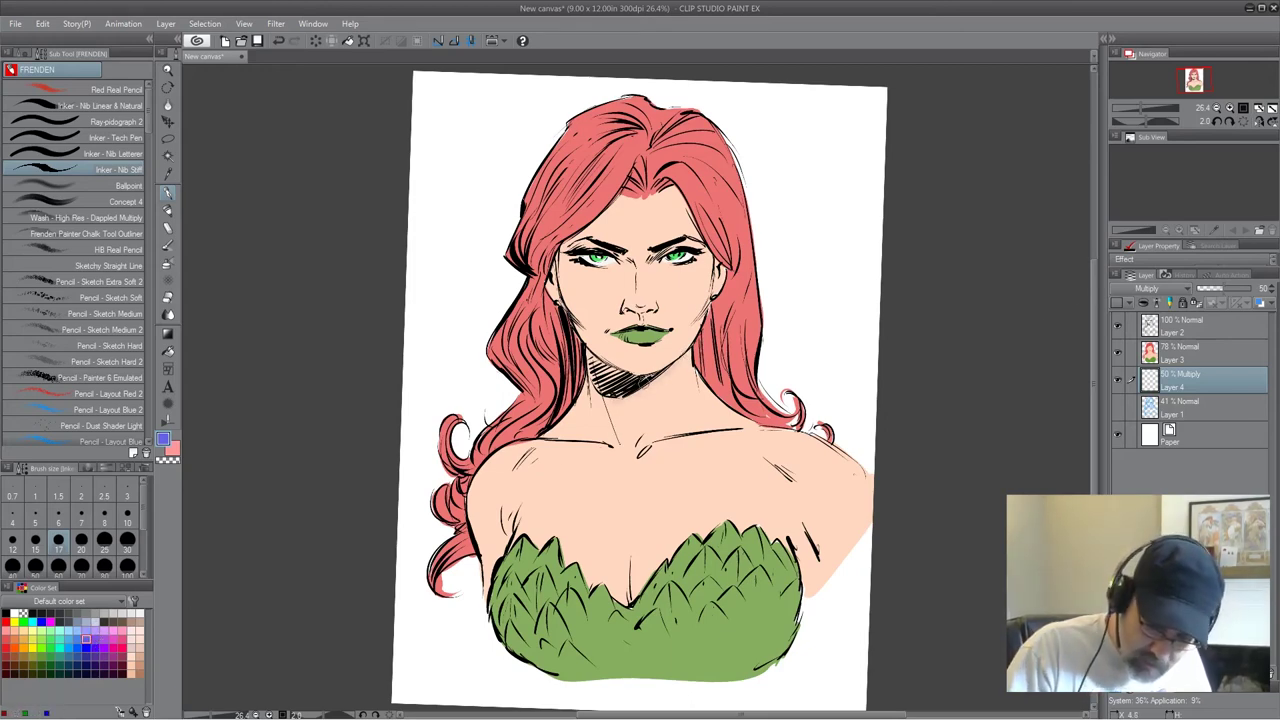
{"action": "left_click_drag", "start_coordinate": [1235, 296], "coordinate": [1238, 298]}
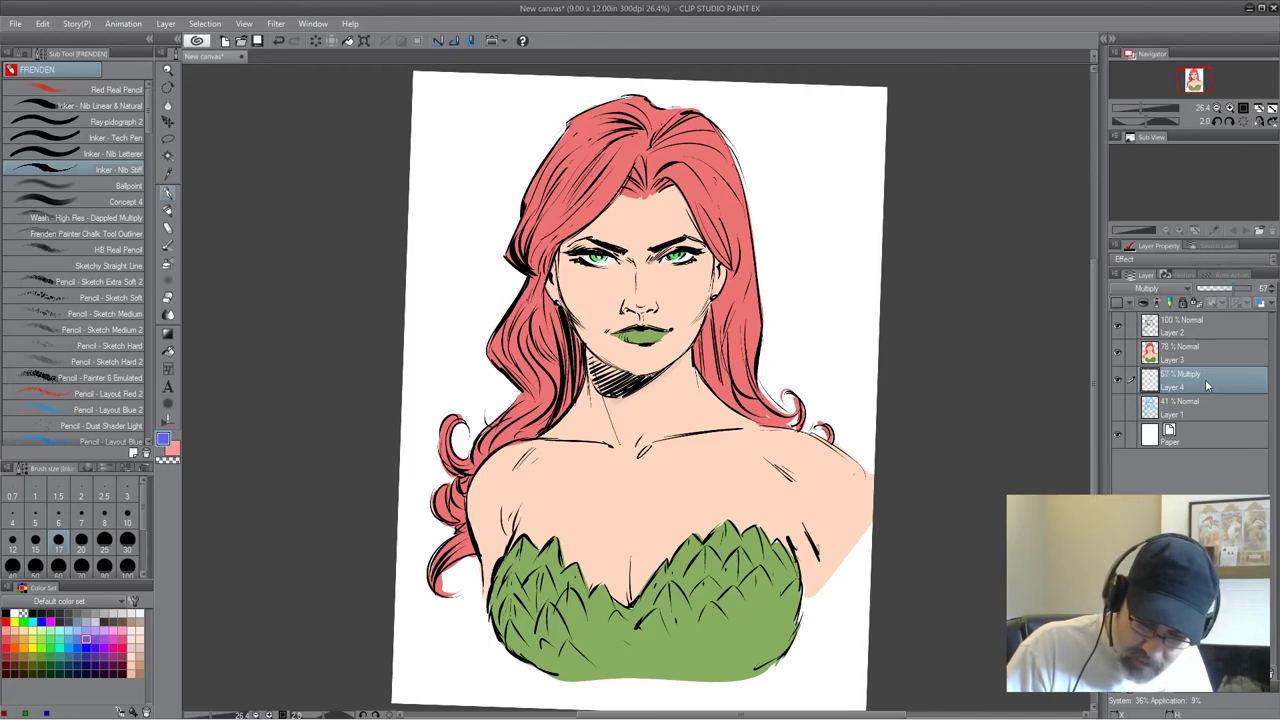
{"action": "left_click_drag", "start_coordinate": [1209, 385], "coordinate": [1213, 346]}
{"action": "left_click_drag", "start_coordinate": [1229, 296], "coordinate": [1208, 291]}
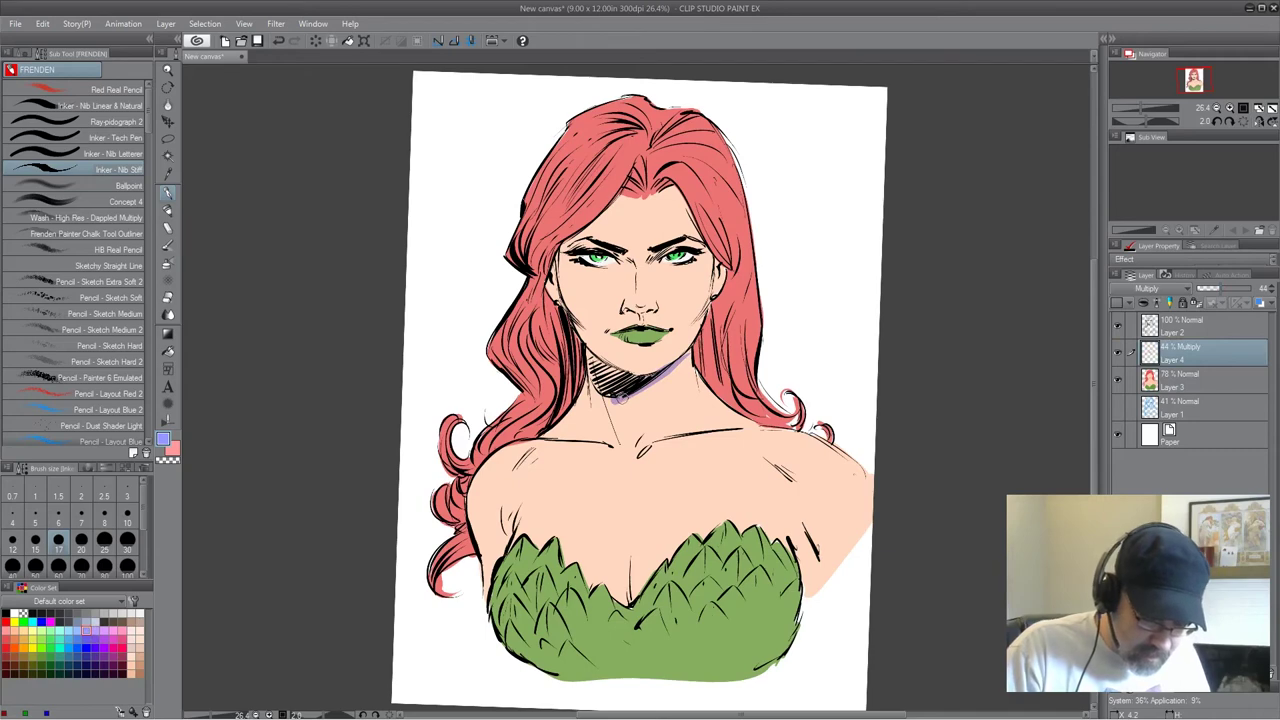
Paint lavender shadows beneath the jaw and down the left side of the neck, and set the Multiply layer's opacity to 56%.
{"action": "mouse_move", "coordinate": [616, 402]}
{"action": "left_mouse_down"}
{"action": "mouse_move", "coordinate": [610, 371]}
{"action": "mouse_move", "coordinate": [595, 384]}
{"action": "left_mouse_up"}
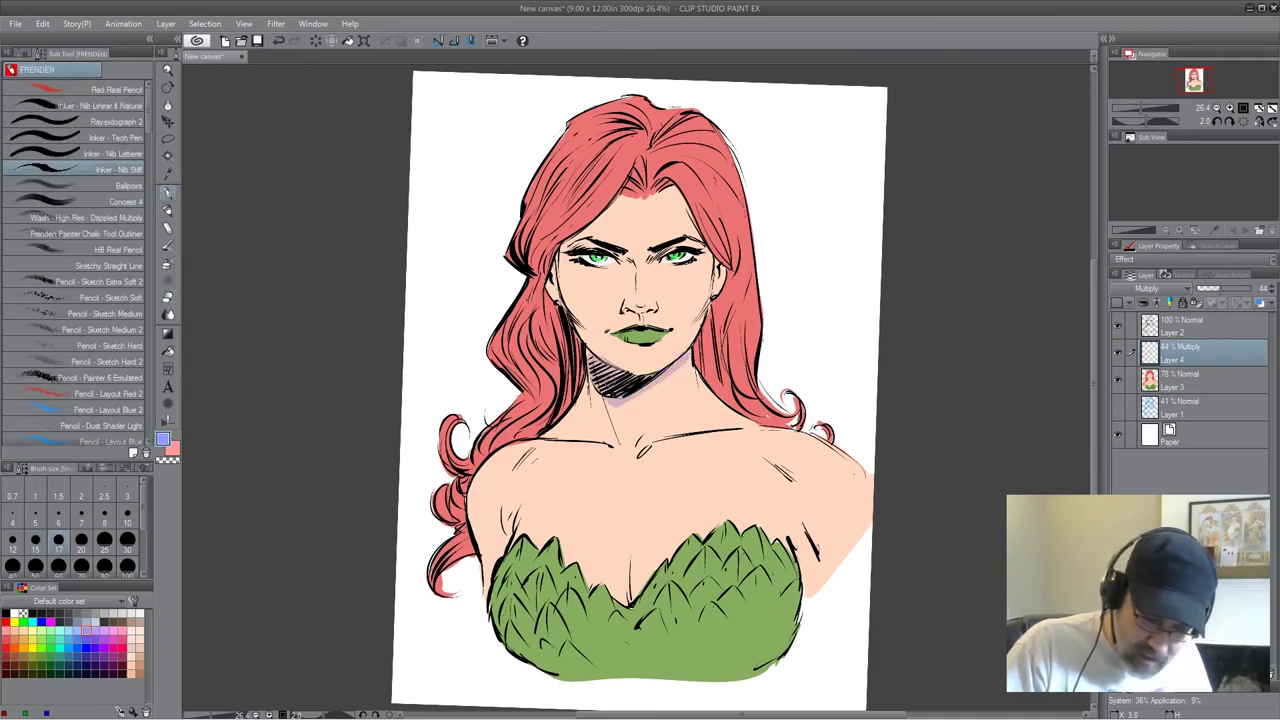
{"action": "left_click_drag", "start_coordinate": [1211, 290], "coordinate": [1243, 300]}
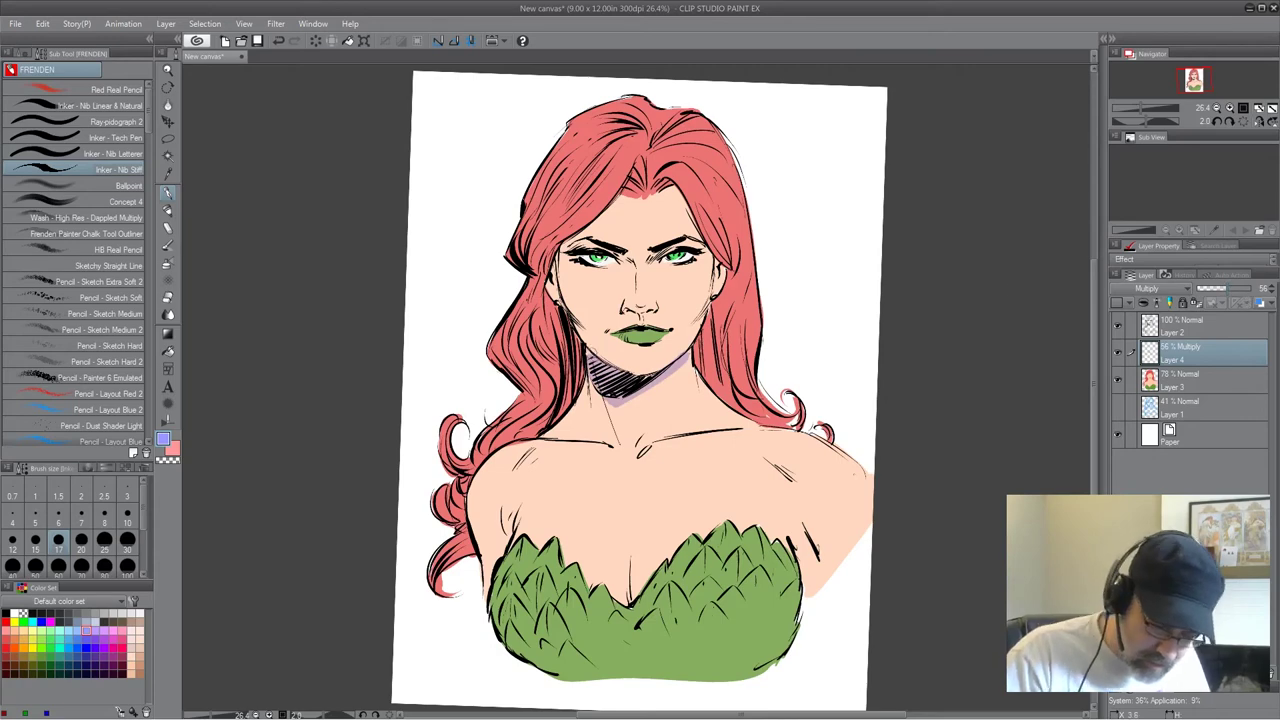
{"action": "mouse_move", "coordinate": [590, 385]}
{"action": "left_mouse_down"}
{"action": "mouse_move", "coordinate": [572, 430]}
{"action": "mouse_move", "coordinate": [560, 420]}
{"action": "mouse_move", "coordinate": [615, 436]}
{"action": "mouse_move", "coordinate": [592, 432]}
{"action": "mouse_move", "coordinate": [608, 427]}
{"action": "left_mouse_up"}
Shade the nose, left eye socket, left hairline, cheek and jaw in lavender.
{"action": "mouse_move", "coordinate": [622, 256]}
{"action": "left_mouse_down"}
{"action": "mouse_move", "coordinate": [624, 305]}
{"action": "mouse_move", "coordinate": [626, 290]}
{"action": "mouse_move", "coordinate": [641, 314]}
{"action": "mouse_move", "coordinate": [610, 330]}
{"action": "mouse_move", "coordinate": [648, 324]}
{"action": "left_mouse_up"}
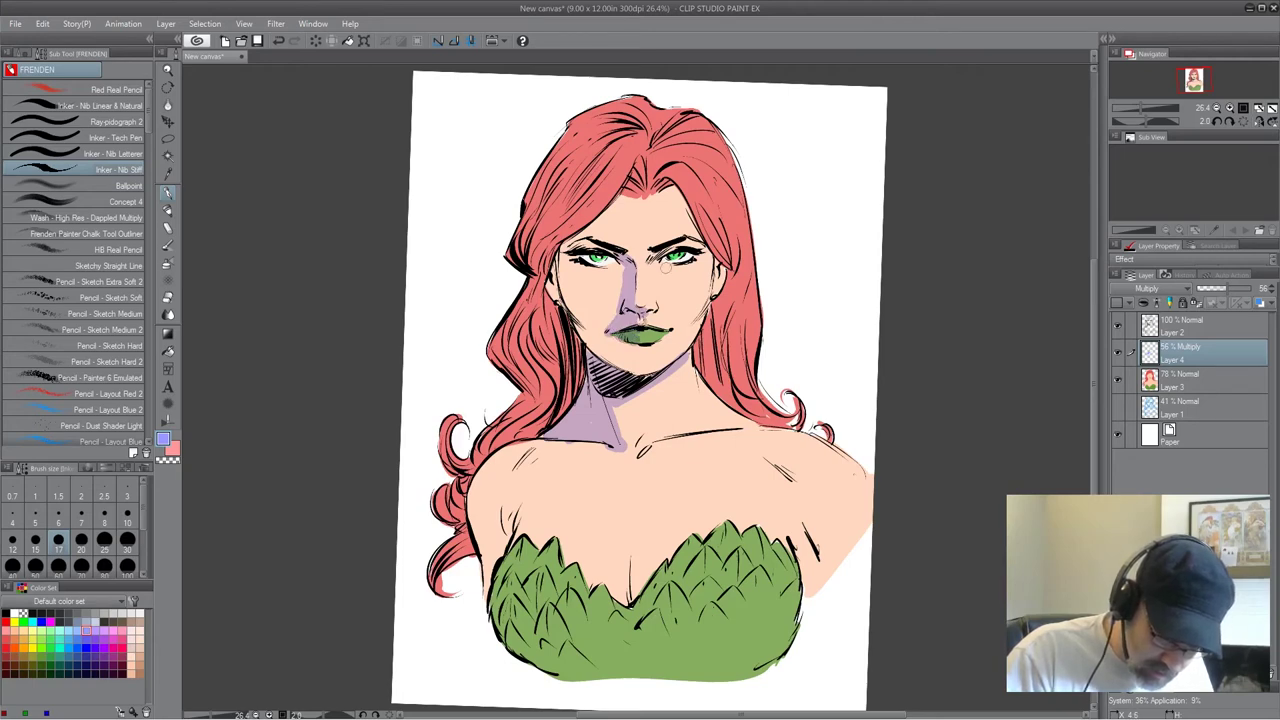
{"action": "mouse_move", "coordinate": [620, 252]}
{"action": "left_mouse_down"}
{"action": "mouse_move", "coordinate": [565, 248]}
{"action": "mouse_move", "coordinate": [552, 305]}
{"action": "mouse_move", "coordinate": [566, 252]}
{"action": "mouse_move", "coordinate": [578, 320]}
{"action": "mouse_move", "coordinate": [572, 256]}
{"action": "mouse_move", "coordinate": [603, 268]}
{"action": "mouse_move", "coordinate": [616, 204]}
{"action": "left_mouse_up"}
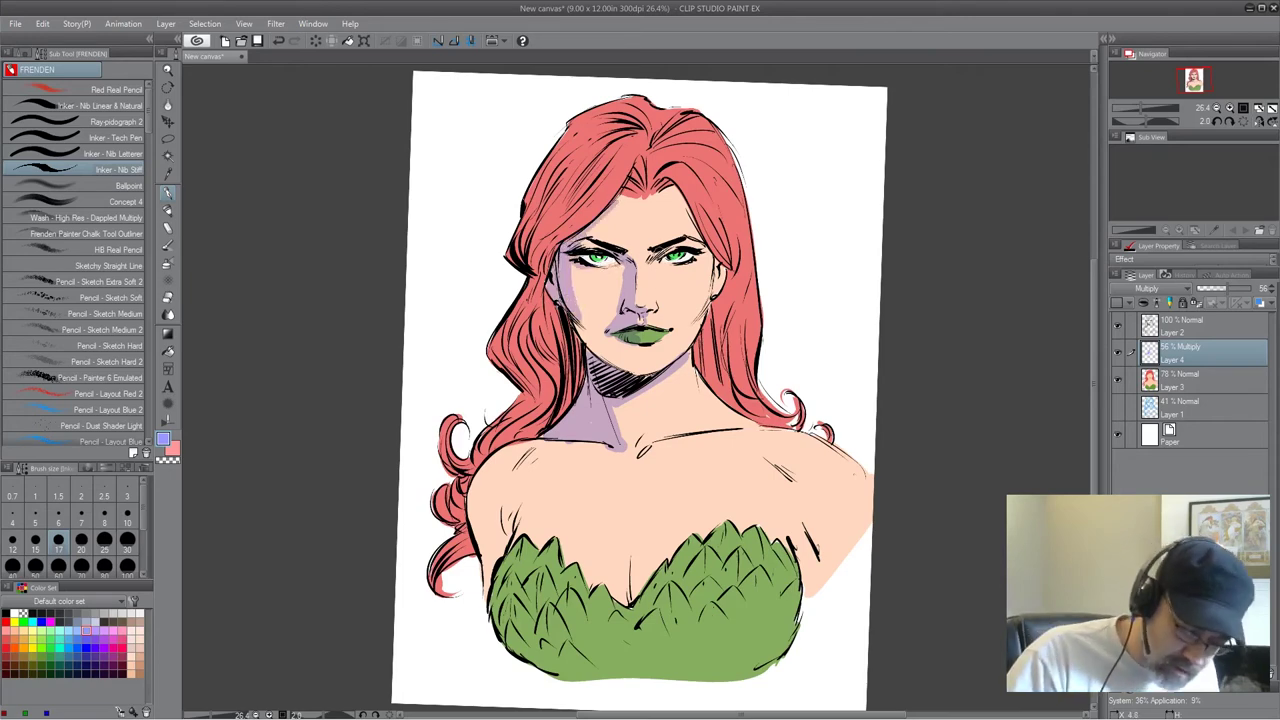
{"action": "mouse_move", "coordinate": [568, 316]}
{"action": "left_mouse_down"}
{"action": "mouse_move", "coordinate": [602, 356]}
{"action": "mouse_move", "coordinate": [620, 364]}
{"action": "mouse_move", "coordinate": [624, 344]}
{"action": "mouse_move", "coordinate": [622, 358]}
{"action": "left_mouse_up"}
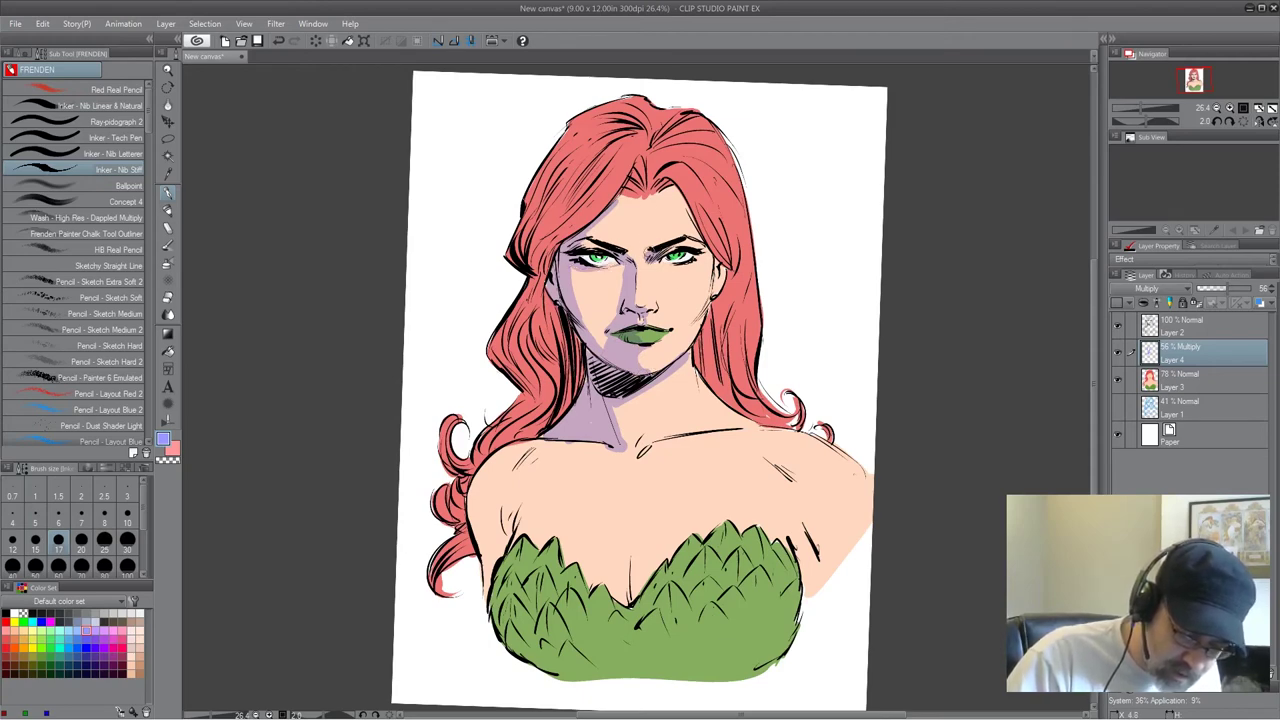
Shade the hair's underside at the forehead, the side of the nose and the right jaw and neck in lavender.
{"action": "mouse_move", "coordinate": [600, 238]}
{"action": "left_mouse_down"}
{"action": "mouse_move", "coordinate": [584, 242]}
{"action": "mouse_move", "coordinate": [632, 176]}
{"action": "mouse_move", "coordinate": [668, 180]}
{"action": "mouse_move", "coordinate": [640, 166]}
{"action": "left_mouse_up"}
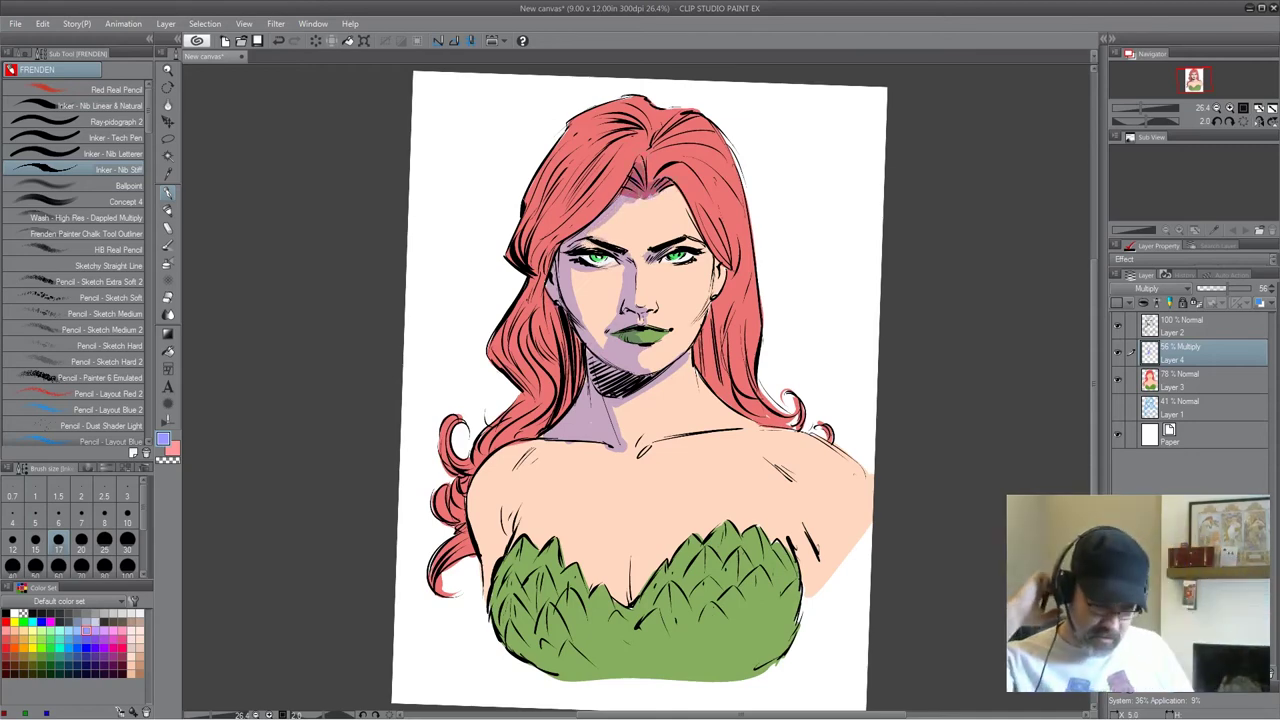
{"action": "left_click_drag", "start_coordinate": [624, 266], "coordinate": [616, 318]}
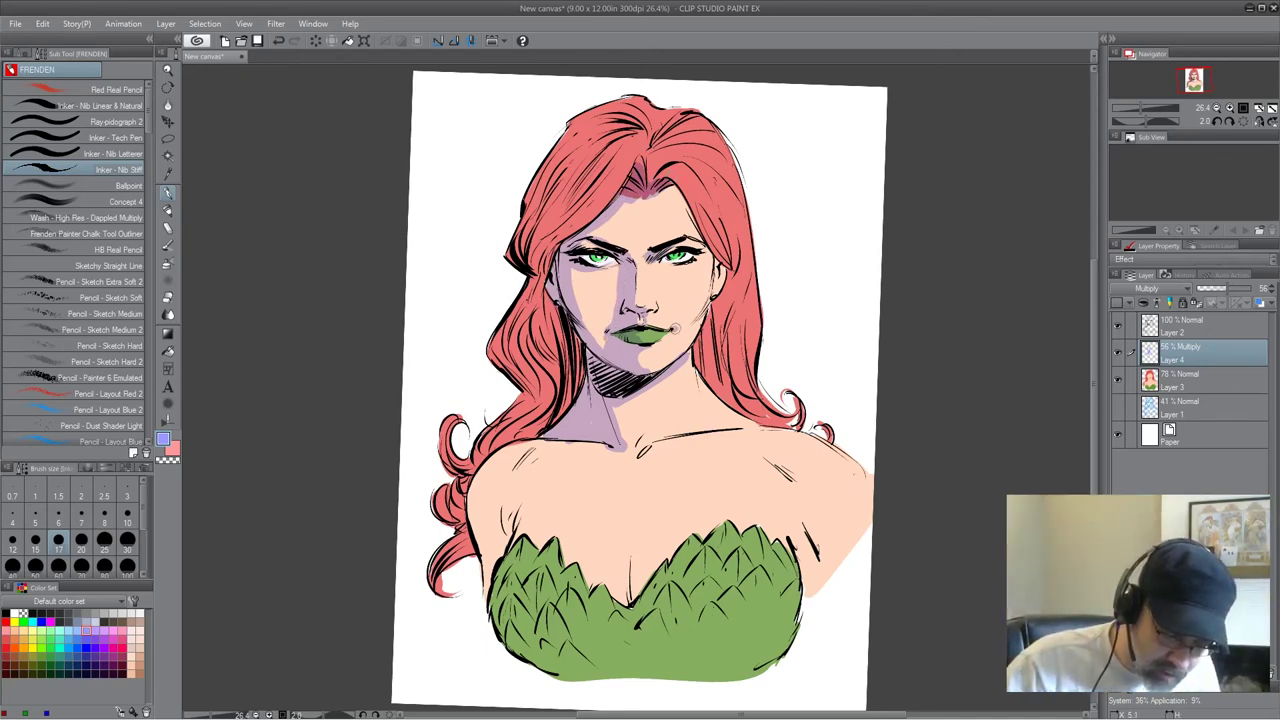
{"action": "left_click_drag", "start_coordinate": [686, 355], "coordinate": [615, 404]}
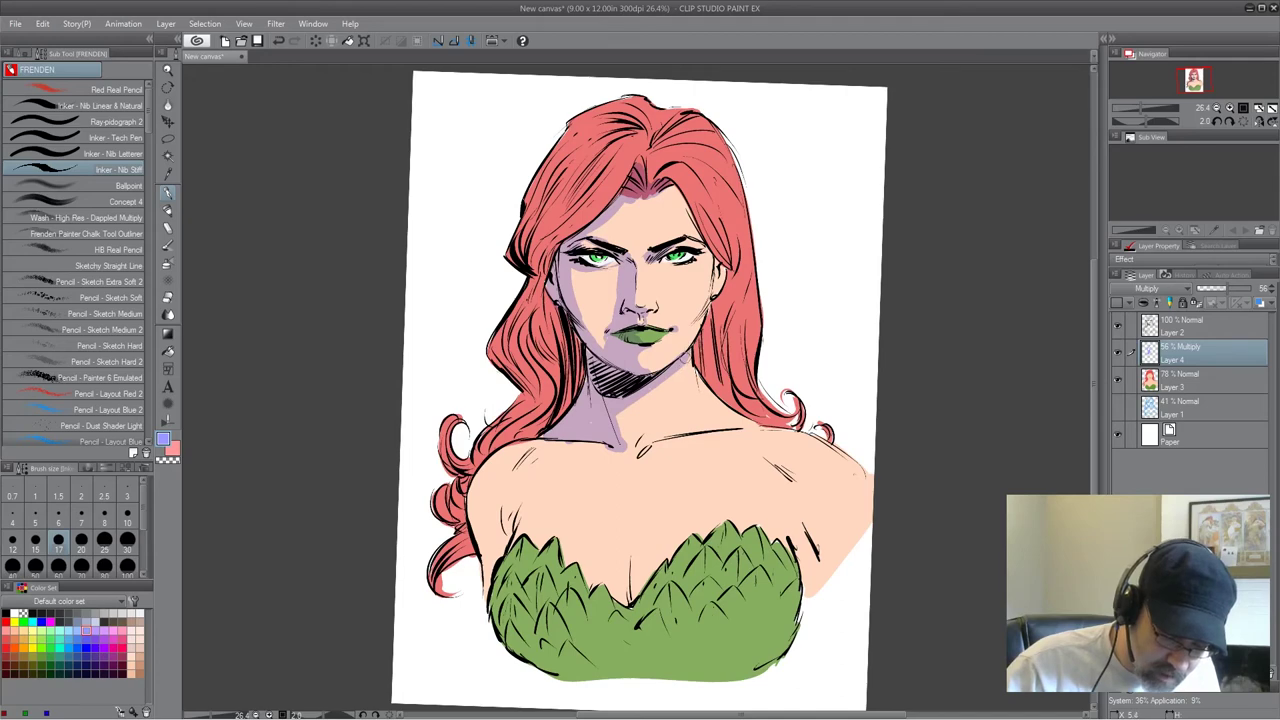
Paint lavender shadows on the left shoulder and arm, cleavage, left side of the green top and upper chest below the right collarbone.
{"action": "mouse_move", "coordinate": [522, 448]}
{"action": "left_mouse_down"}
{"action": "mouse_move", "coordinate": [478, 478]}
{"action": "mouse_move", "coordinate": [502, 520]}
{"action": "mouse_move", "coordinate": [491, 585]}
{"action": "left_mouse_up"}
{"action": "left_click_drag", "start_coordinate": [510, 480], "coordinate": [535, 447]}
{"action": "mouse_move", "coordinate": [630, 592]}
{"action": "left_mouse_down"}
{"action": "mouse_move", "coordinate": [639, 585]}
{"action": "mouse_move", "coordinate": [631, 596]}
{"action": "left_mouse_up"}
{"action": "left_click_drag", "start_coordinate": [520, 548], "coordinate": [504, 640]}
{"action": "left_click_drag", "start_coordinate": [506, 592], "coordinate": [494, 645]}
{"action": "mouse_move", "coordinate": [528, 548]}
{"action": "left_mouse_down"}
{"action": "mouse_move", "coordinate": [538, 586]}
{"action": "mouse_move", "coordinate": [524, 628]}
{"action": "left_mouse_up"}
{"action": "left_click_drag", "start_coordinate": [534, 626], "coordinate": [520, 658]}
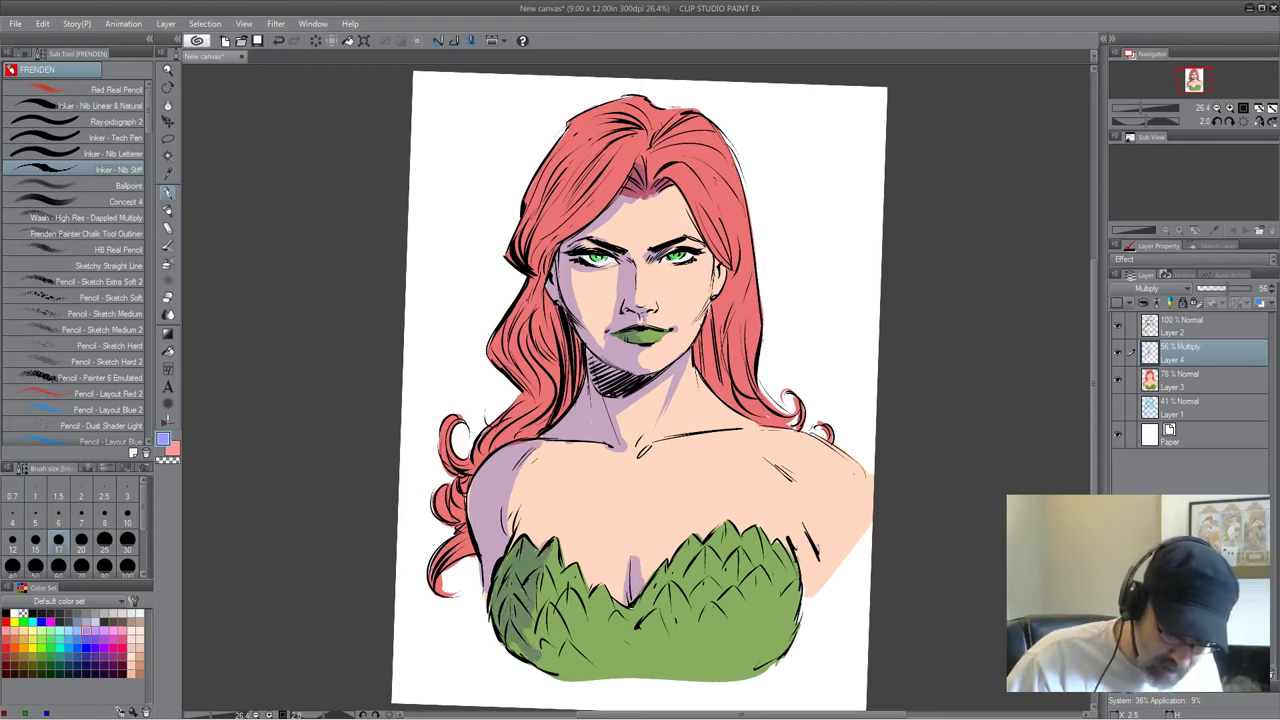
{"action": "left_click_drag", "start_coordinate": [646, 468], "coordinate": [734, 448]}
{"action": "mouse_move", "coordinate": [732, 452]}
{"action": "left_mouse_down"}
{"action": "mouse_move", "coordinate": [642, 480]}
{"action": "mouse_move", "coordinate": [690, 474]}
{"action": "mouse_move", "coordinate": [634, 506]}
{"action": "mouse_move", "coordinate": [638, 518]}
{"action": "mouse_move", "coordinate": [642, 428]}
{"action": "left_mouse_up"}
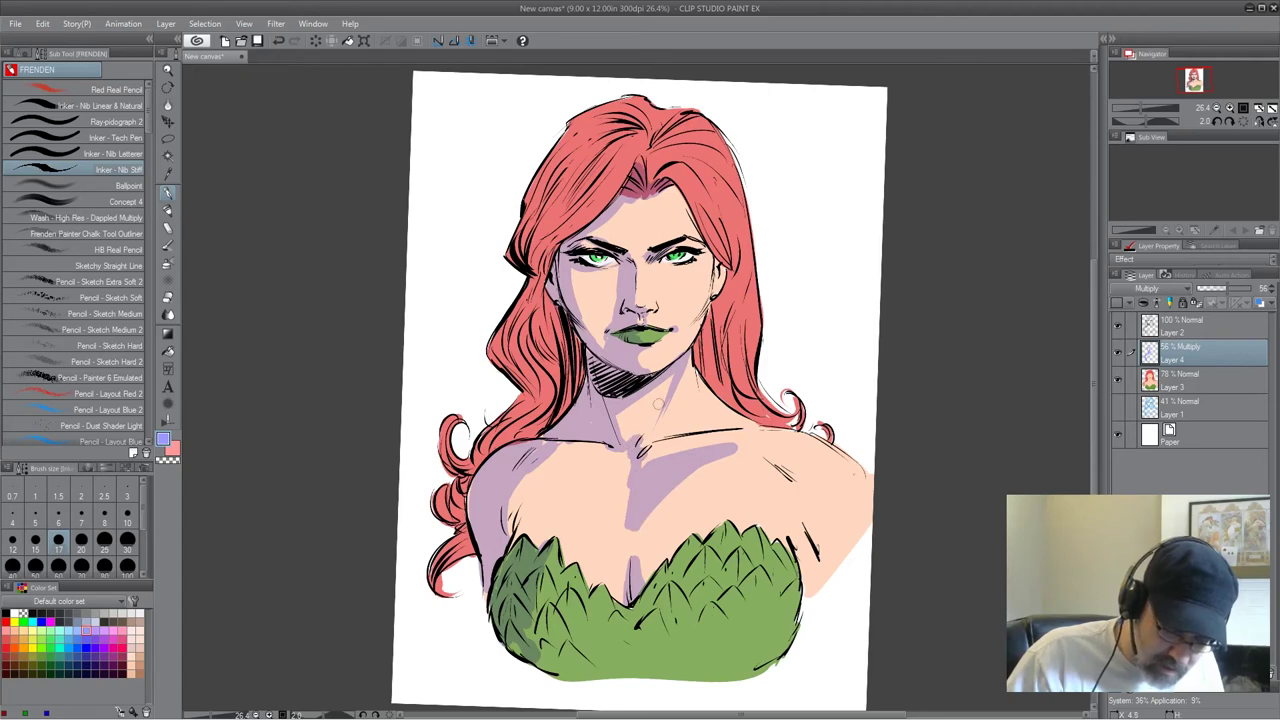
Shade the upper left hair, the crown around the parting and the strands beside the left ear in lavender.
{"action": "mouse_move", "coordinate": [530, 258]}
{"action": "left_mouse_down"}
{"action": "mouse_move", "coordinate": [522, 216]}
{"action": "mouse_move", "coordinate": [528, 256]}
{"action": "mouse_move", "coordinate": [530, 192]}
{"action": "mouse_move", "coordinate": [533, 250]}
{"action": "mouse_move", "coordinate": [565, 185]}
{"action": "mouse_move", "coordinate": [552, 172]}
{"action": "left_mouse_up"}
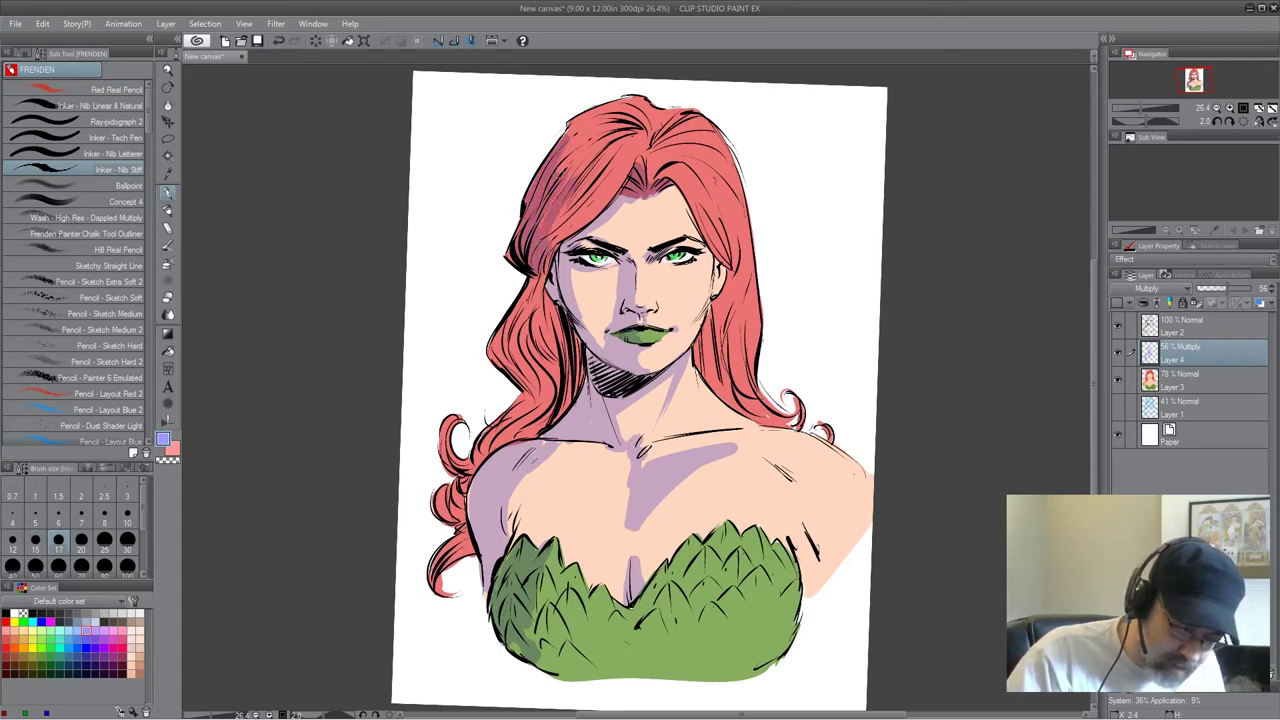
{"action": "mouse_move", "coordinate": [556, 218]}
{"action": "left_mouse_down"}
{"action": "mouse_move", "coordinate": [580, 195]}
{"action": "mouse_move", "coordinate": [572, 248]}
{"action": "left_mouse_up"}
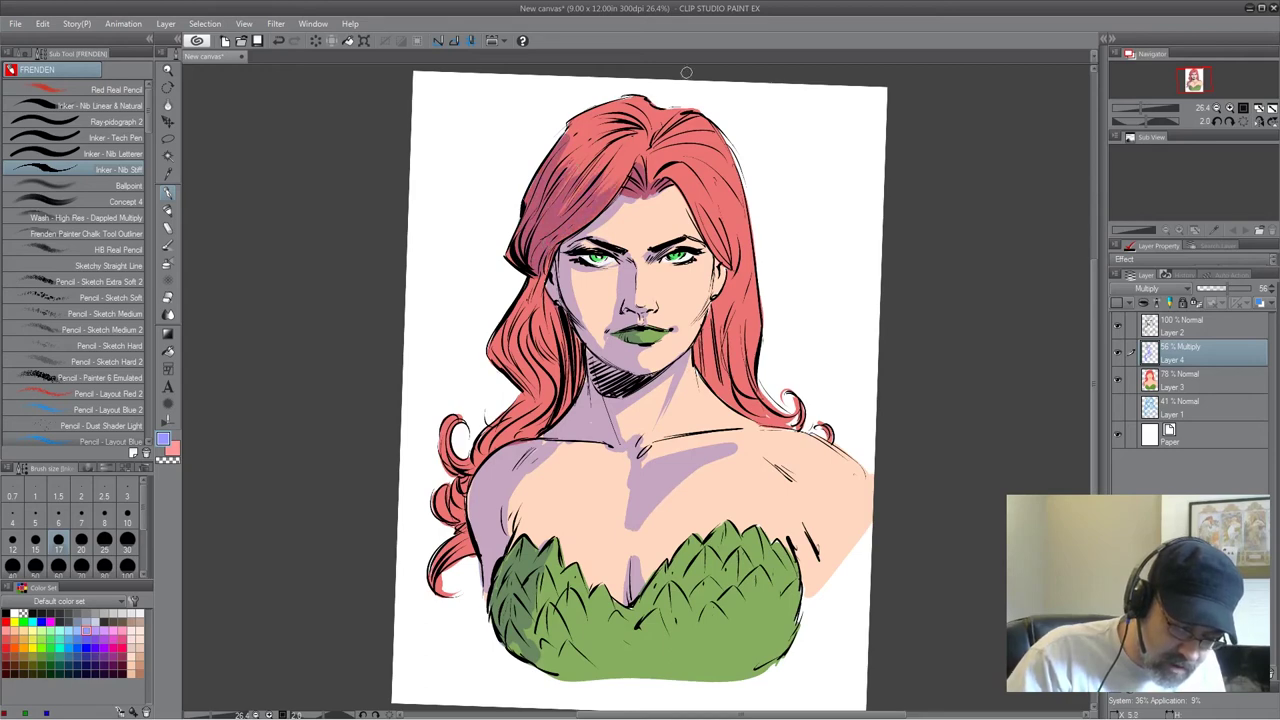
{"action": "mouse_move", "coordinate": [572, 162]}
{"action": "left_mouse_down"}
{"action": "mouse_move", "coordinate": [576, 122]}
{"action": "mouse_move", "coordinate": [614, 107]}
{"action": "mouse_move", "coordinate": [660, 146]}
{"action": "mouse_move", "coordinate": [644, 110]}
{"action": "left_mouse_up"}
{"action": "left_click_drag", "start_coordinate": [668, 168], "coordinate": [646, 134]}
{"action": "mouse_move", "coordinate": [536, 282]}
{"action": "left_mouse_down"}
{"action": "mouse_move", "coordinate": [494, 342]}
{"action": "mouse_move", "coordinate": [518, 384]}
{"action": "mouse_move", "coordinate": [562, 341]}
{"action": "mouse_move", "coordinate": [538, 350]}
{"action": "left_mouse_up"}
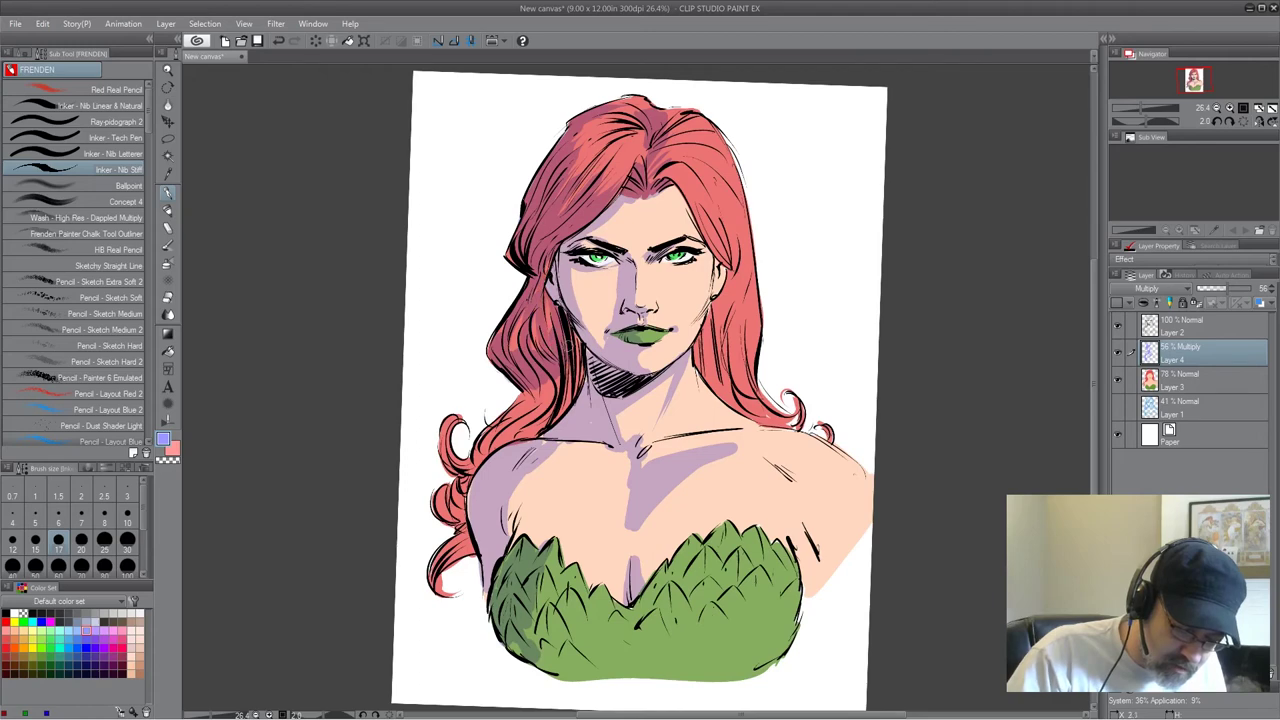
Paint lavender shadows through the lower left locks and the curls beside the left shoulder.
{"action": "left_click_drag", "start_coordinate": [550, 306], "coordinate": [548, 330]}
{"action": "left_click_drag", "start_coordinate": [532, 390], "coordinate": [478, 458]}
{"action": "left_click_drag", "start_coordinate": [562, 372], "coordinate": [484, 452]}
{"action": "mouse_move", "coordinate": [558, 386]}
{"action": "left_mouse_down"}
{"action": "mouse_move", "coordinate": [518, 418]}
{"action": "mouse_move", "coordinate": [540, 418]}
{"action": "left_mouse_up"}
{"action": "mouse_move", "coordinate": [582, 344]}
{"action": "left_mouse_down"}
{"action": "mouse_move", "coordinate": [530, 426]}
{"action": "mouse_move", "coordinate": [444, 474]}
{"action": "mouse_move", "coordinate": [440, 520]}
{"action": "left_mouse_up"}
{"action": "left_click_drag", "start_coordinate": [468, 480], "coordinate": [456, 546]}
{"action": "left_click_drag", "start_coordinate": [462, 540], "coordinate": [442, 584]}
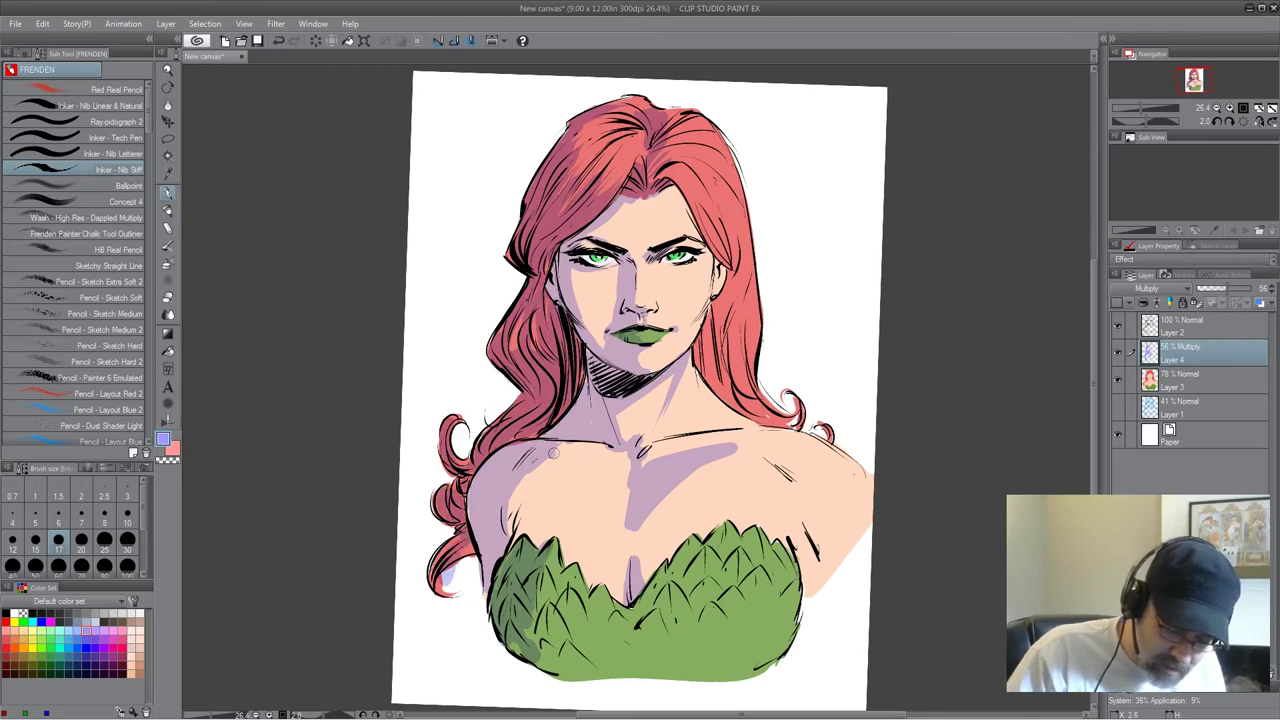
Shade below the left collarbone, the left armpit, the cleavage and the inner part of the top's right cup.
{"action": "left_click_drag", "start_coordinate": [538, 453], "coordinate": [598, 460]}
{"action": "left_click_drag", "start_coordinate": [508, 530], "coordinate": [526, 479]}
{"action": "mouse_move", "coordinate": [630, 552]}
{"action": "left_mouse_down"}
{"action": "mouse_move", "coordinate": [618, 599]}
{"action": "mouse_move", "coordinate": [630, 554]}
{"action": "mouse_move", "coordinate": [632, 566]}
{"action": "mouse_move", "coordinate": [690, 565]}
{"action": "mouse_move", "coordinate": [655, 640]}
{"action": "mouse_move", "coordinate": [695, 650]}
{"action": "left_mouse_up"}
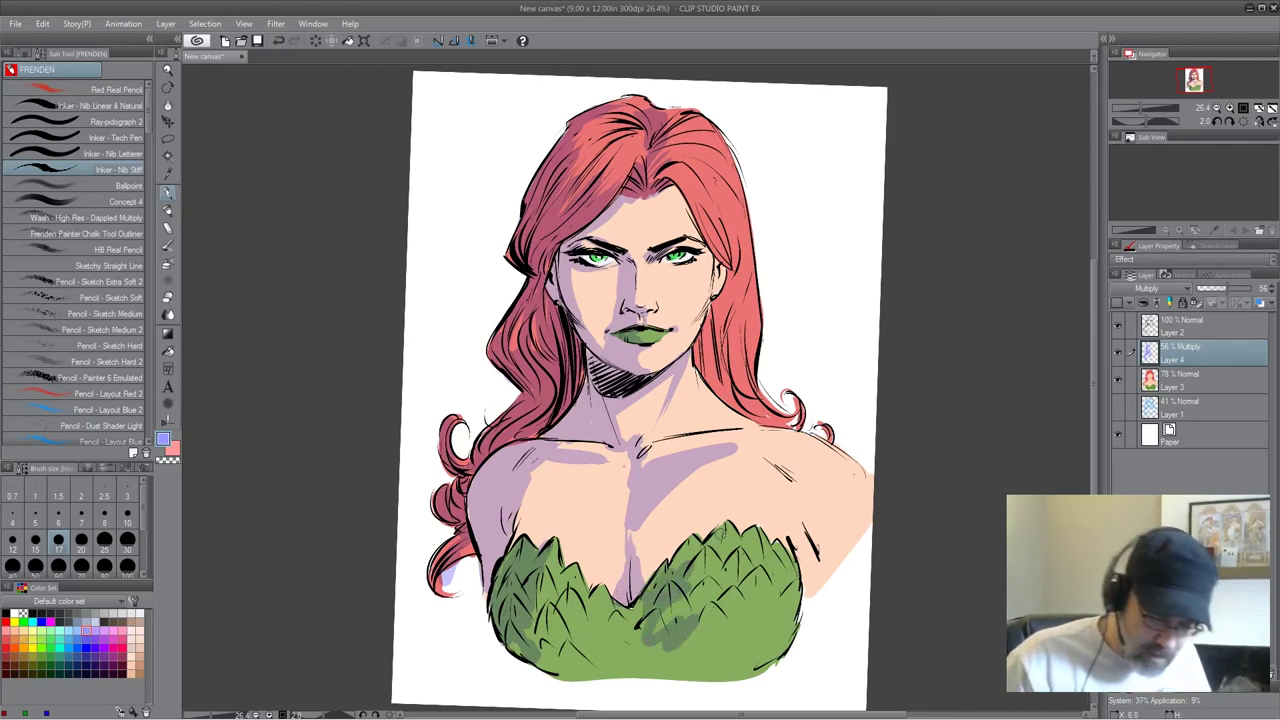
Shade the right side of the hair from the parting to the lower locks, the right face edge and the right shoulder crease.
{"action": "mouse_move", "coordinate": [648, 186]}
{"action": "left_mouse_down"}
{"action": "mouse_move", "coordinate": [664, 158]}
{"action": "mouse_move", "coordinate": [698, 144]}
{"action": "mouse_move", "coordinate": [674, 133]}
{"action": "mouse_move", "coordinate": [688, 176]}
{"action": "mouse_move", "coordinate": [704, 154]}
{"action": "left_mouse_up"}
{"action": "left_click_drag", "start_coordinate": [692, 254], "coordinate": [720, 204]}
{"action": "left_click_drag", "start_coordinate": [718, 288], "coordinate": [712, 306]}
{"action": "left_click_drag", "start_coordinate": [728, 278], "coordinate": [720, 372]}
{"action": "left_click_drag", "start_coordinate": [716, 300], "coordinate": [711, 368]}
{"action": "mouse_move", "coordinate": [726, 258]}
{"action": "left_mouse_down"}
{"action": "mouse_move", "coordinate": [698, 352]}
{"action": "mouse_move", "coordinate": [730, 400]}
{"action": "mouse_move", "coordinate": [720, 410]}
{"action": "left_mouse_up"}
{"action": "left_click_drag", "start_coordinate": [740, 294], "coordinate": [720, 390]}
{"action": "left_click_drag", "start_coordinate": [742, 270], "coordinate": [730, 318]}
{"action": "left_click_drag", "start_coordinate": [750, 214], "coordinate": [743, 278]}
{"action": "mouse_move", "coordinate": [737, 318]}
{"action": "left_mouse_down"}
{"action": "mouse_move", "coordinate": [732, 414]}
{"action": "mouse_move", "coordinate": [746, 426]}
{"action": "left_mouse_up"}
{"action": "left_click_drag", "start_coordinate": [764, 458], "coordinate": [792, 482]}
Enlarge the brush and fill broad lavender shadows across the left cup, centre and lower part of the green top.
{"action": "key", "text": "]"}
{"action": "key", "text": "]"}
{"action": "key", "text": "]"}
{"action": "key", "text": "]"}
{"action": "key", "text": "]"}
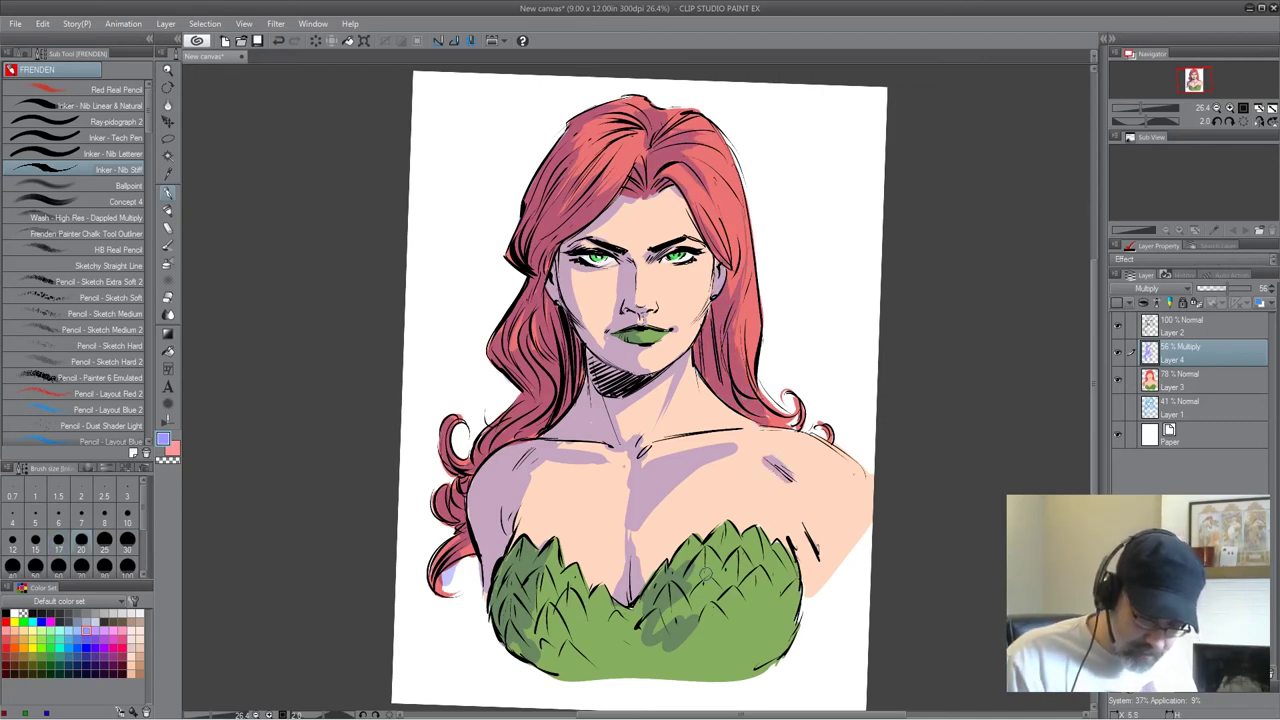
{"action": "left_click_drag", "start_coordinate": [548, 612], "coordinate": [536, 662]}
{"action": "mouse_move", "coordinate": [543, 564]}
{"action": "left_mouse_down"}
{"action": "mouse_move", "coordinate": [568, 658]}
{"action": "mouse_move", "coordinate": [592, 646]}
{"action": "left_mouse_up"}
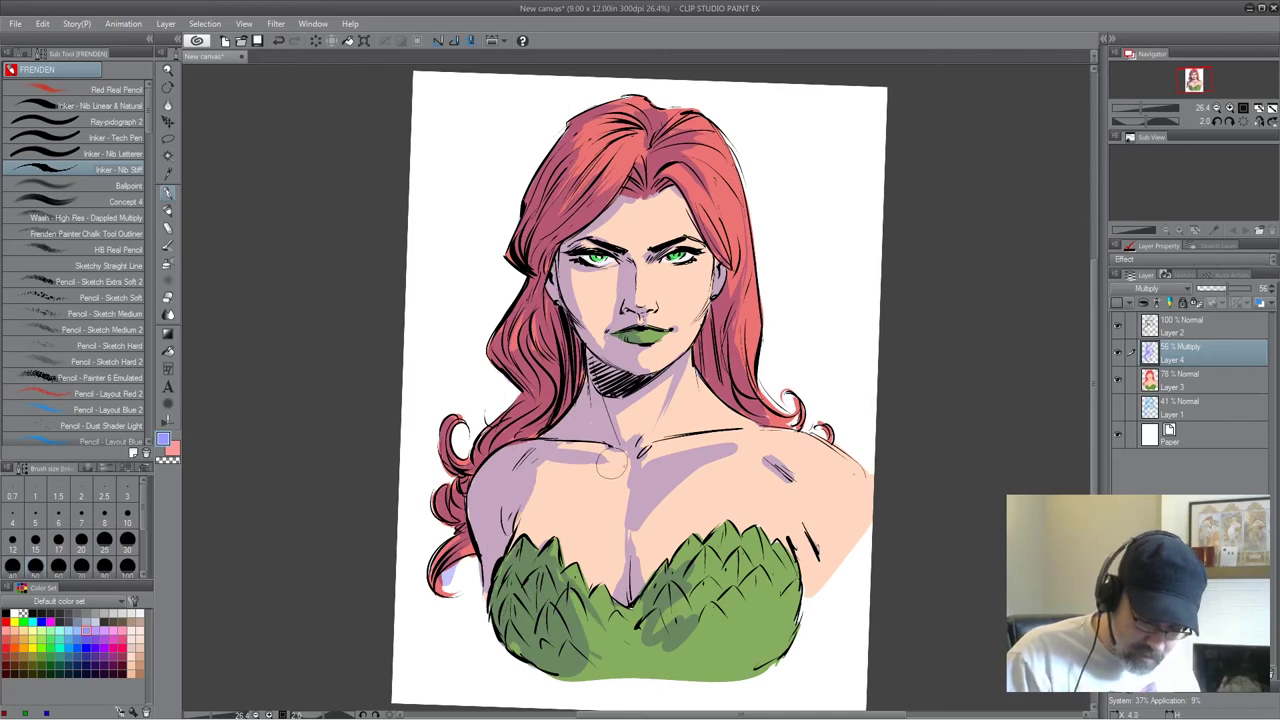
{"action": "mouse_move", "coordinate": [638, 612]}
{"action": "left_mouse_down"}
{"action": "mouse_move", "coordinate": [592, 648]}
{"action": "mouse_move", "coordinate": [738, 647]}
{"action": "mouse_move", "coordinate": [690, 582]}
{"action": "mouse_move", "coordinate": [768, 592]}
{"action": "mouse_move", "coordinate": [748, 563]}
{"action": "mouse_move", "coordinate": [628, 664]}
{"action": "mouse_move", "coordinate": [613, 644]}
{"action": "left_mouse_up"}
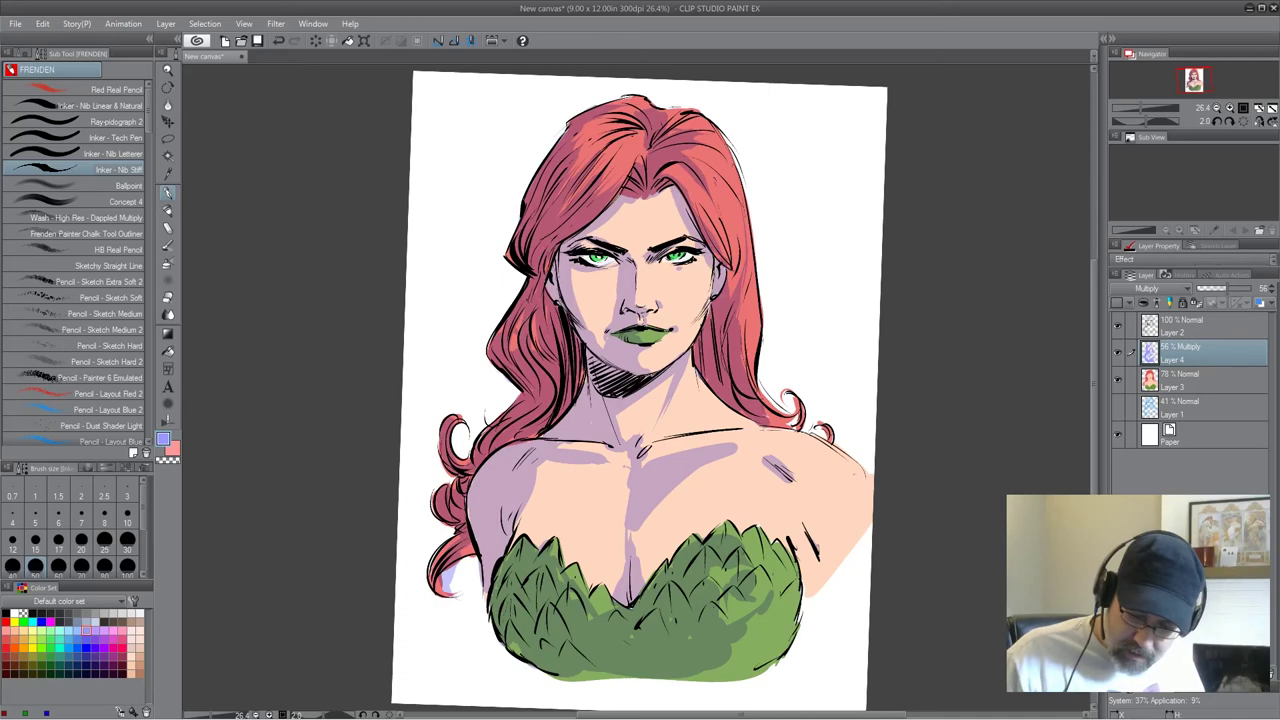
Add a layer above Layer 4 set to Screen at 70% opacity and choose orange as the drawing colour.
{"action": "left_click", "coordinate": [1150, 288]}
{"action": "left_click", "coordinate": [1140, 392]}
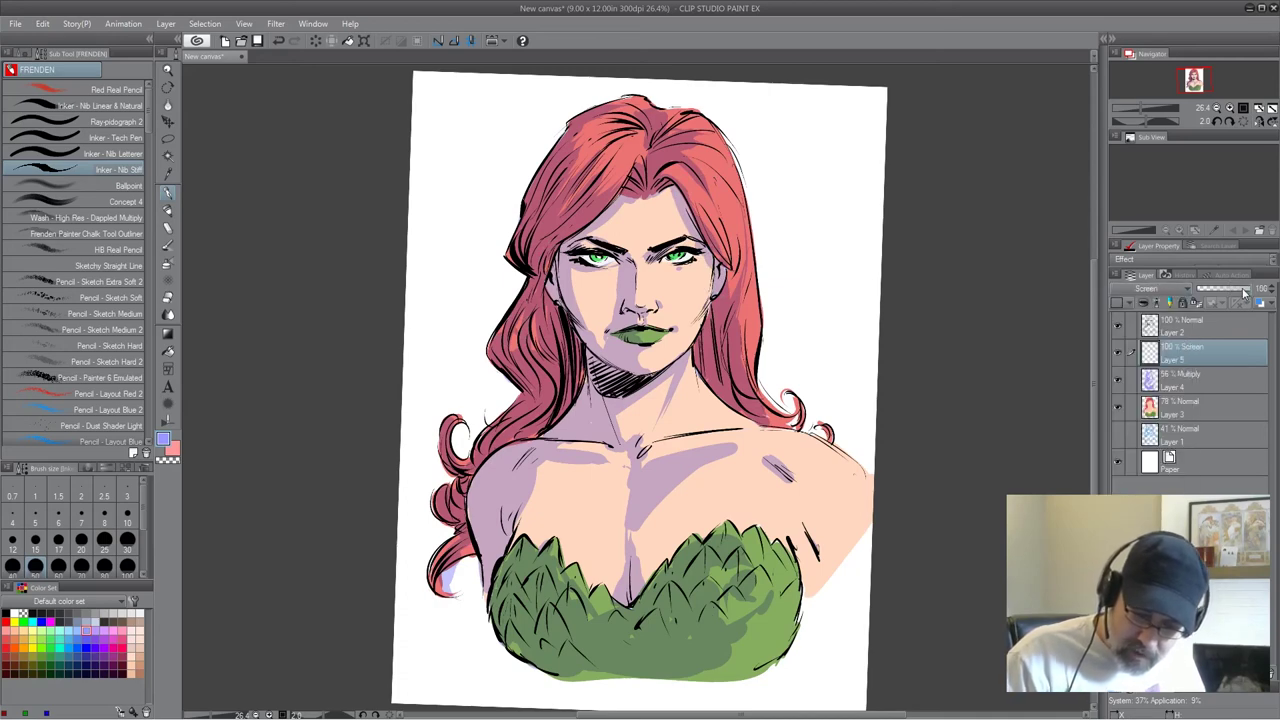
{"action": "left_click", "coordinate": [24, 646]}
Paint orange highlight strands down the right side of the hair and across the crown.
{"action": "mouse_move", "coordinate": [698, 154]}
{"action": "left_mouse_down"}
{"action": "mouse_move", "coordinate": [722, 170]}
{"action": "mouse_move", "coordinate": [734, 214]}
{"action": "mouse_move", "coordinate": [696, 226]}
{"action": "left_mouse_up"}
{"action": "key", "text": "ctrl+z"}
{"action": "left_click_drag", "start_coordinate": [744, 160], "coordinate": [704, 174]}
{"action": "mouse_move", "coordinate": [700, 112]}
{"action": "left_mouse_down"}
{"action": "mouse_move", "coordinate": [724, 154]}
{"action": "mouse_move", "coordinate": [742, 258]}
{"action": "left_mouse_up"}
{"action": "left_click_drag", "start_coordinate": [733, 148], "coordinate": [760, 268]}
{"action": "left_click_drag", "start_coordinate": [753, 220], "coordinate": [752, 365]}
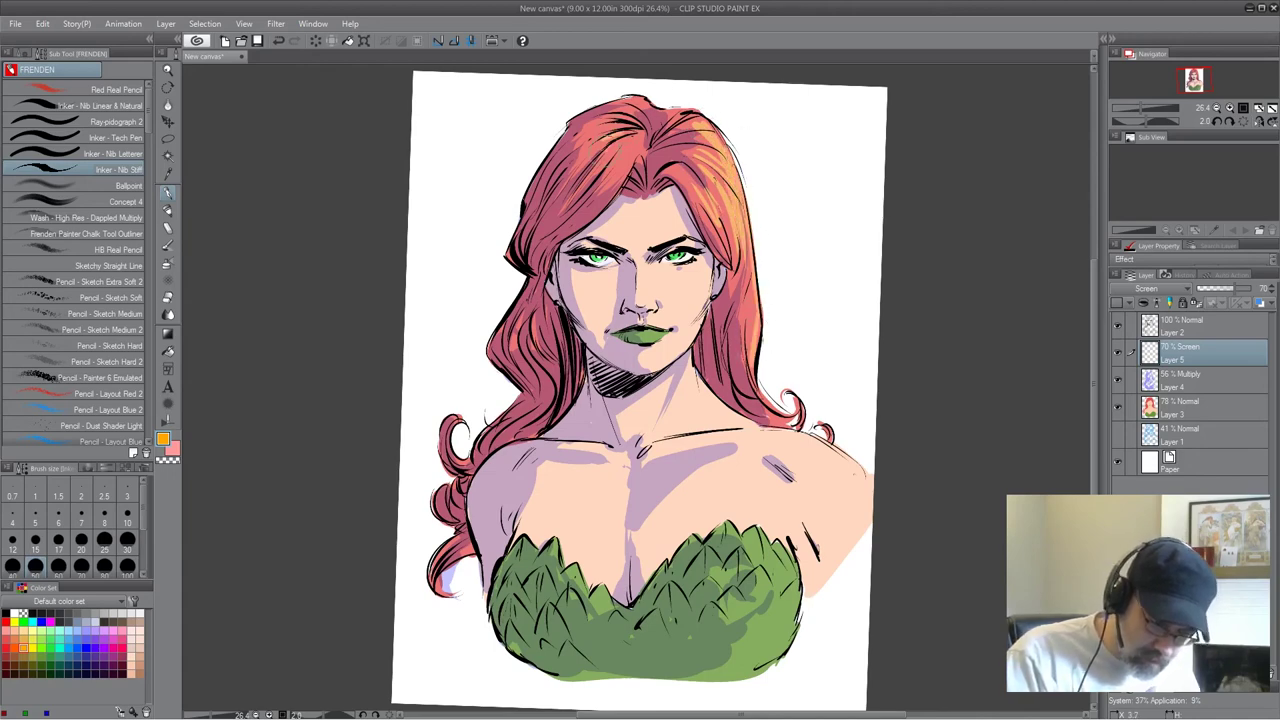
{"action": "left_click_drag", "start_coordinate": [636, 114], "coordinate": [608, 136]}
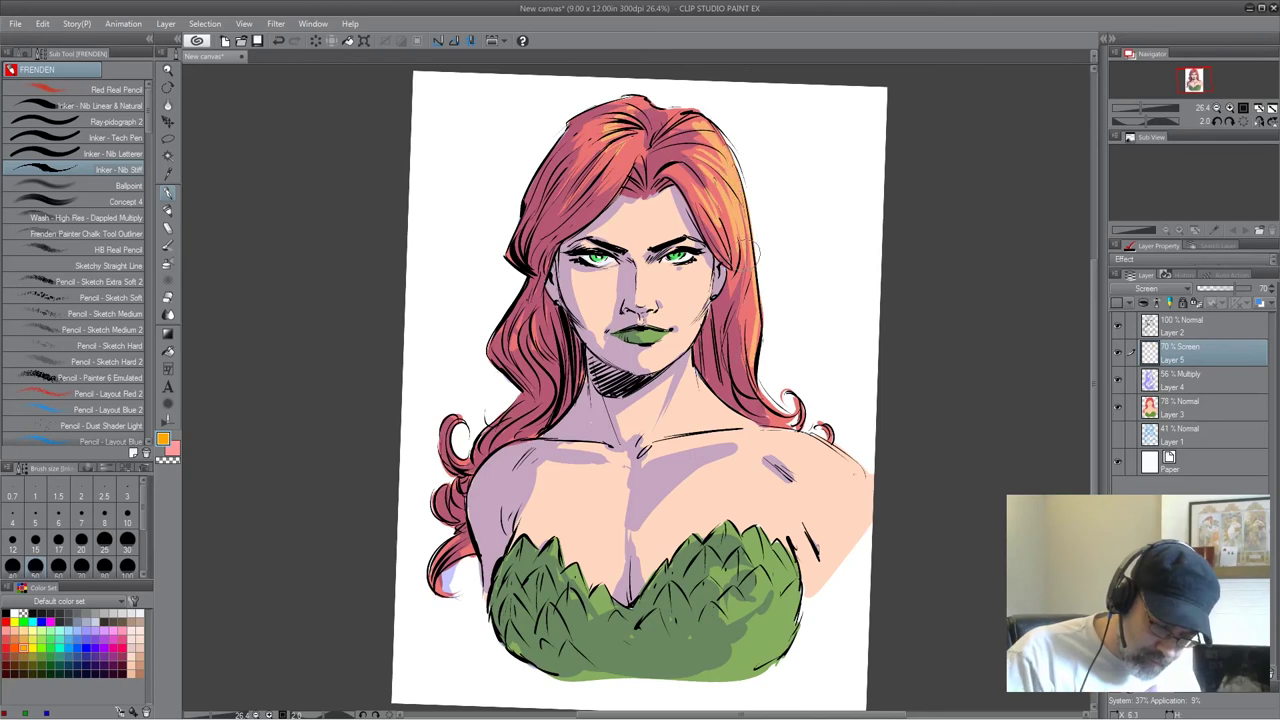
Add orange highlights to the lower hair locks on both sides, the lips, the lit skin and the top's scale edges.
{"action": "left_click_drag", "start_coordinate": [758, 330], "coordinate": [768, 404]}
{"action": "mouse_move", "coordinate": [532, 316]}
{"action": "left_mouse_down"}
{"action": "mouse_move", "coordinate": [524, 350]}
{"action": "mouse_move", "coordinate": [504, 342]}
{"action": "mouse_move", "coordinate": [566, 380]}
{"action": "left_mouse_up"}
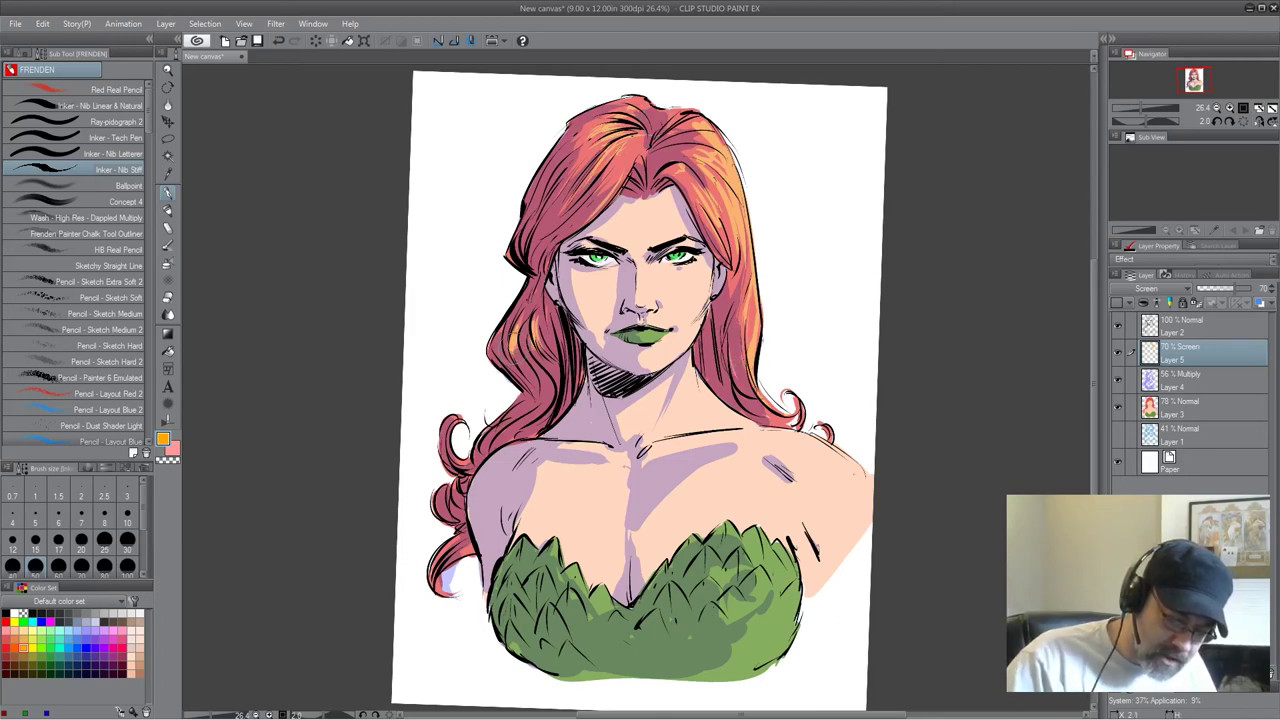
{"action": "left_click_drag", "start_coordinate": [557, 545], "coordinate": [582, 588]}
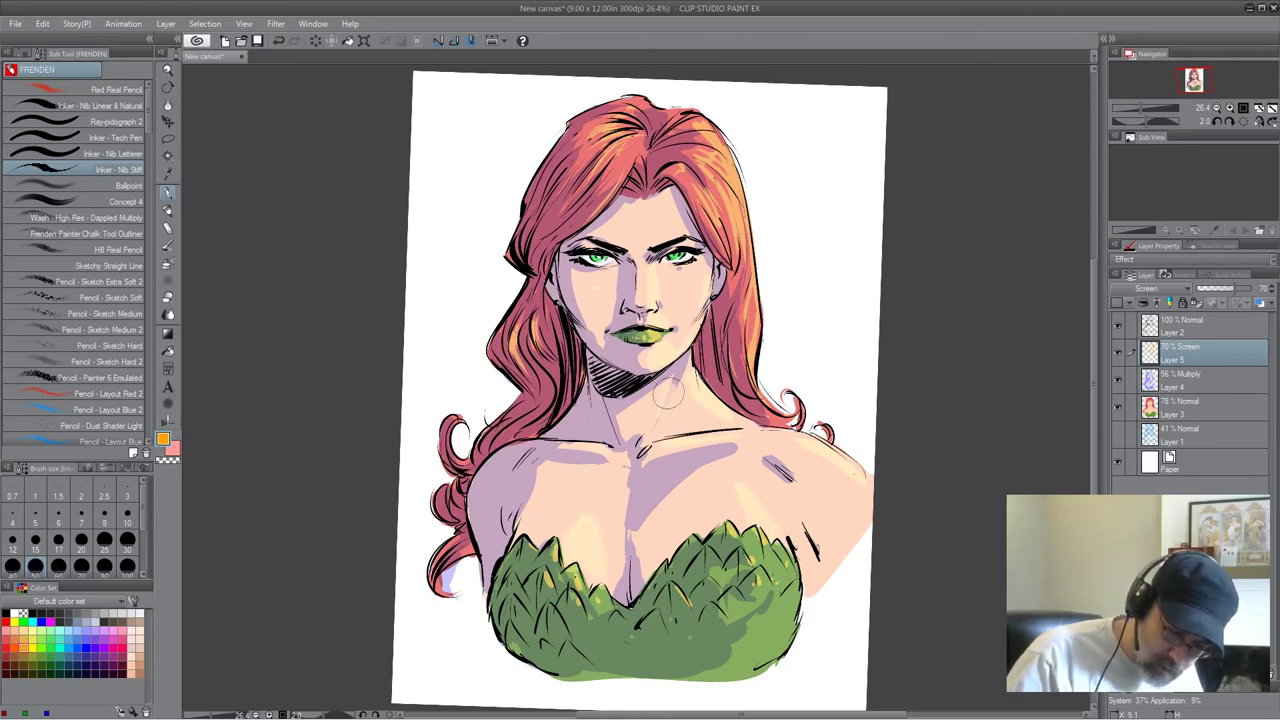
Add another layer above Layer 5, set it to Screen and choose dark navy blue.
{"action": "key", "text": "ctrl+shift+n"}
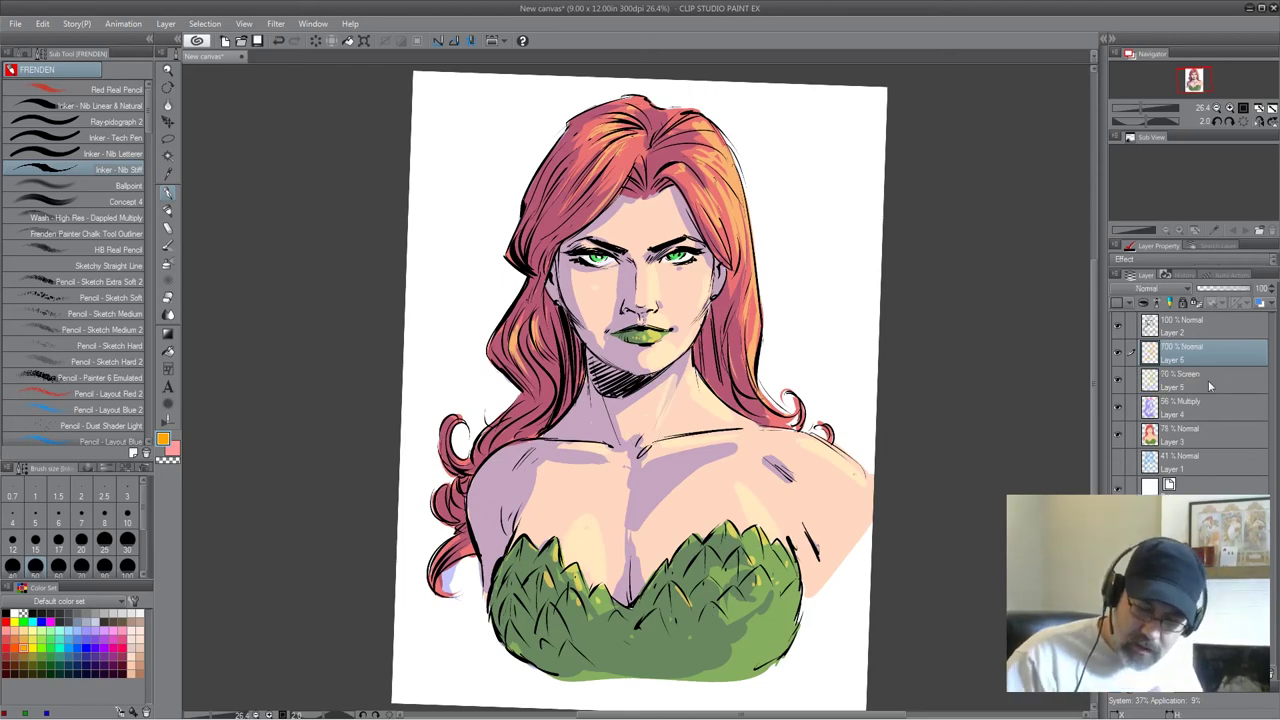
{"action": "left_click", "coordinate": [1160, 289]}
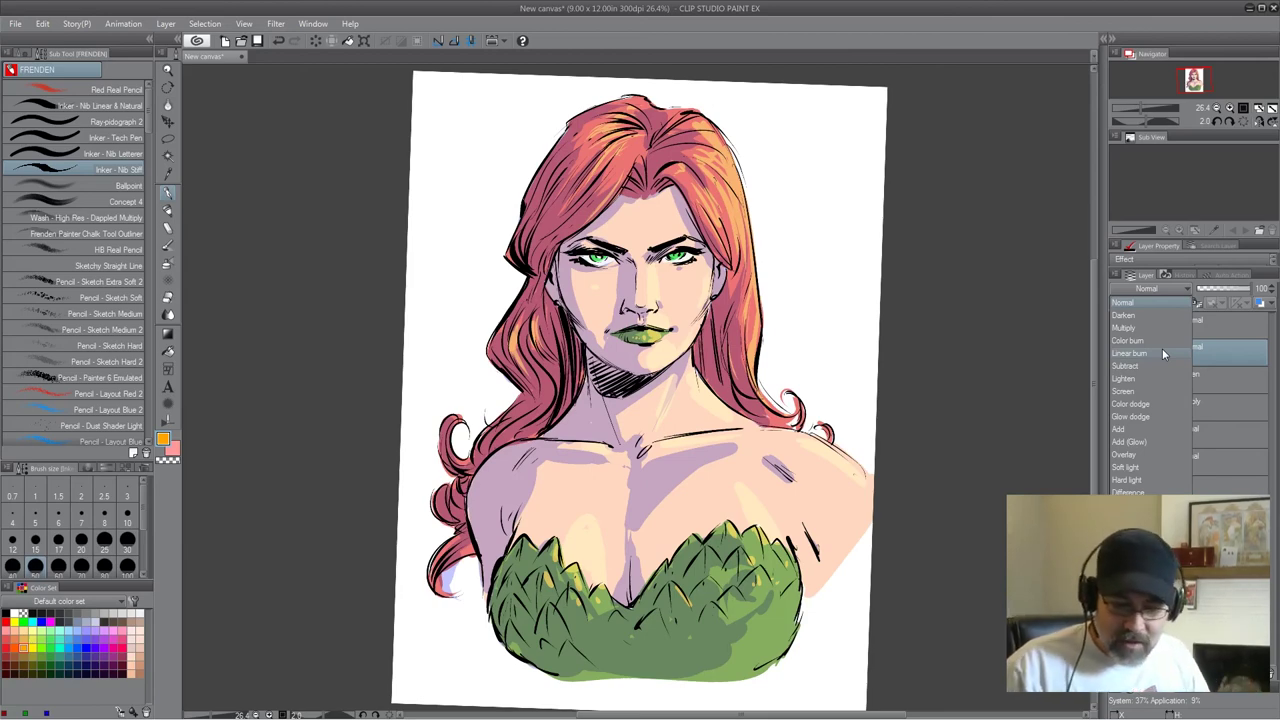
{"action": "left_click", "coordinate": [1137, 394]}
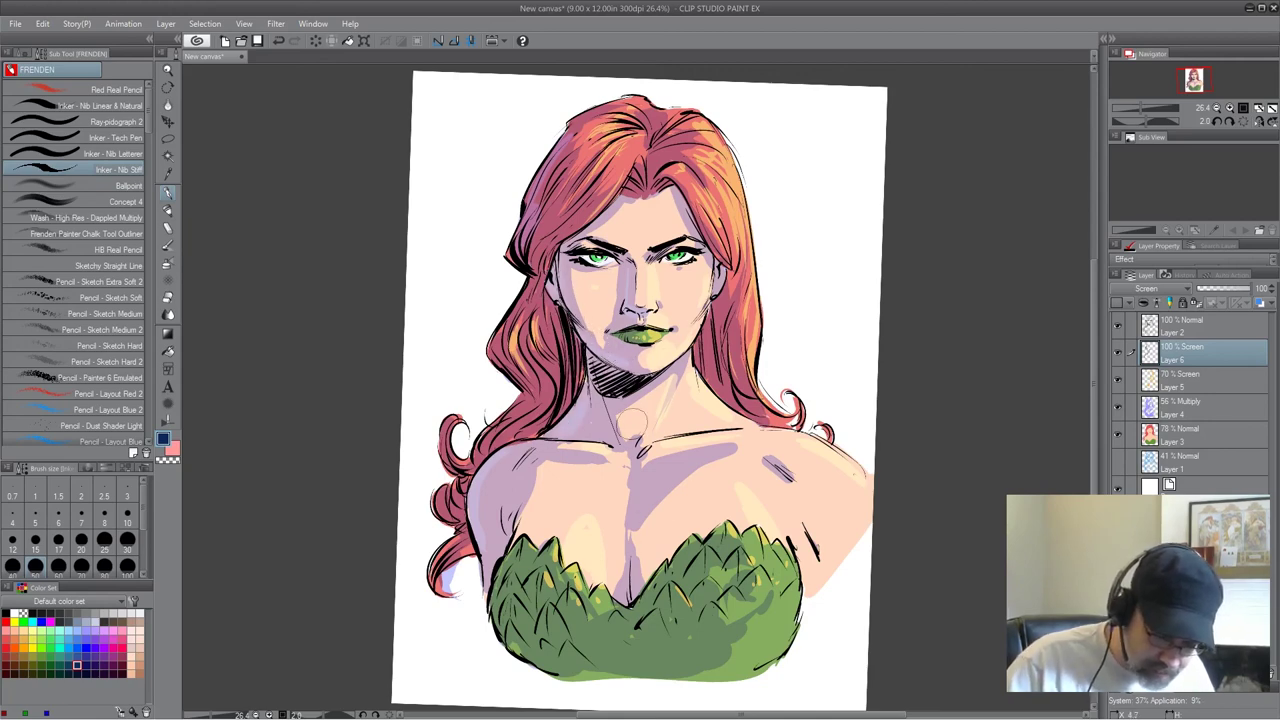
Paint navy reflected light over the shaded scales of both cups and along the lower part of the green top.
{"action": "mouse_move", "coordinate": [506, 556]}
{"action": "left_mouse_down"}
{"action": "mouse_move", "coordinate": [513, 632]}
{"action": "mouse_move", "coordinate": [521, 558]}
{"action": "left_mouse_up"}
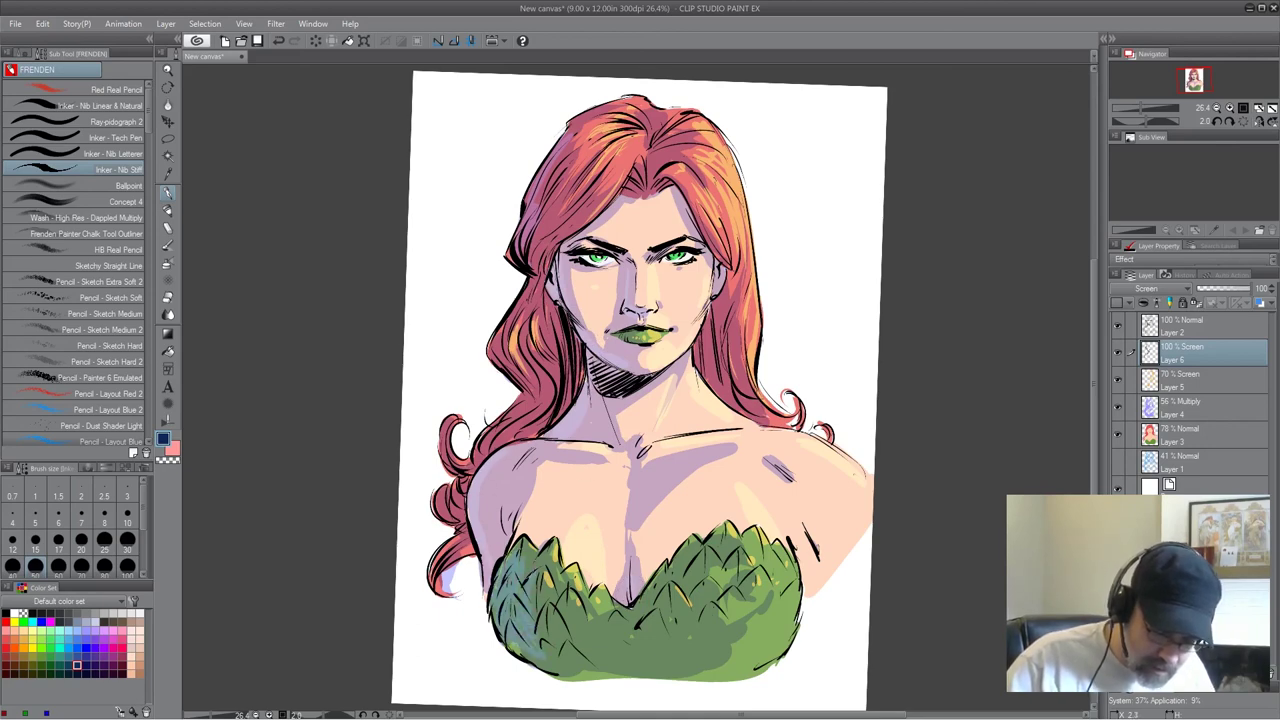
{"action": "mouse_move", "coordinate": [676, 638]}
{"action": "left_mouse_down"}
{"action": "mouse_move", "coordinate": [664, 612]}
{"action": "mouse_move", "coordinate": [680, 570]}
{"action": "mouse_move", "coordinate": [716, 572]}
{"action": "left_mouse_up"}
{"action": "left_click_drag", "start_coordinate": [676, 640], "coordinate": [696, 654]}
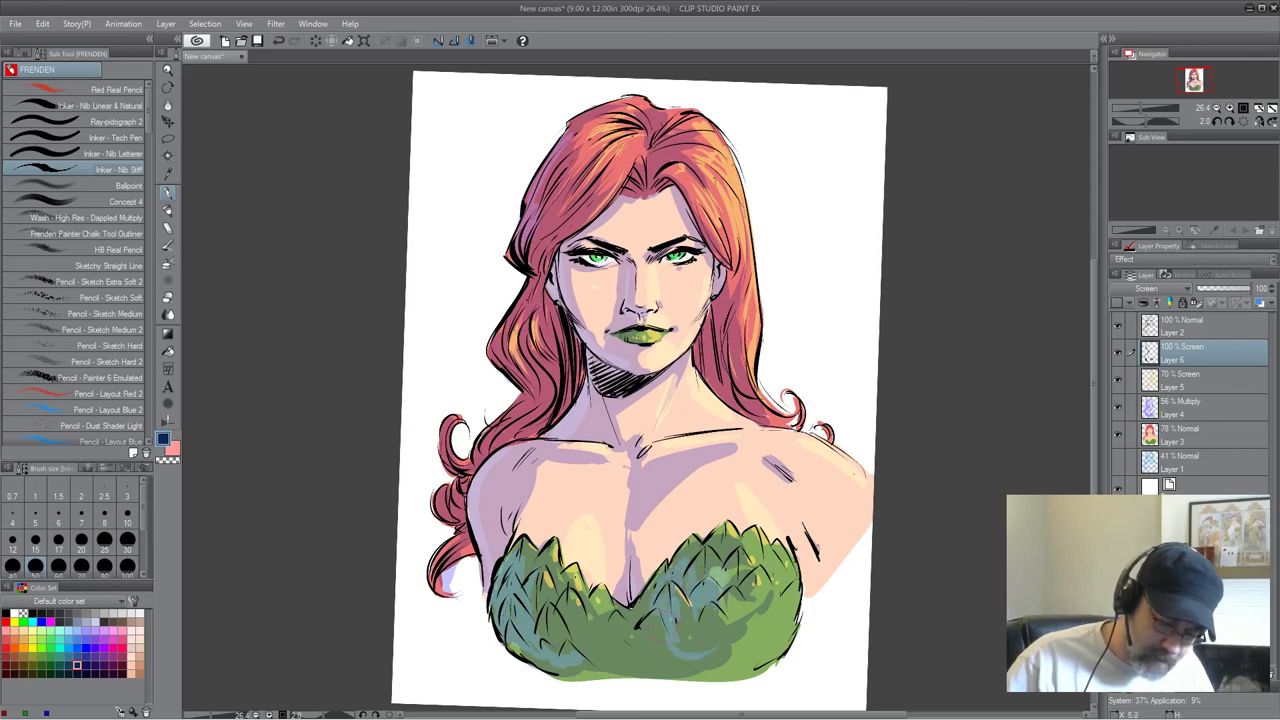
{"action": "mouse_move", "coordinate": [604, 608]}
{"action": "left_mouse_down"}
{"action": "mouse_move", "coordinate": [556, 648]}
{"action": "mouse_move", "coordinate": [655, 668]}
{"action": "left_mouse_up"}
{"action": "mouse_move", "coordinate": [745, 640]}
{"action": "left_mouse_down"}
{"action": "mouse_move", "coordinate": [685, 662]}
{"action": "mouse_move", "coordinate": [635, 657]}
{"action": "left_mouse_up"}
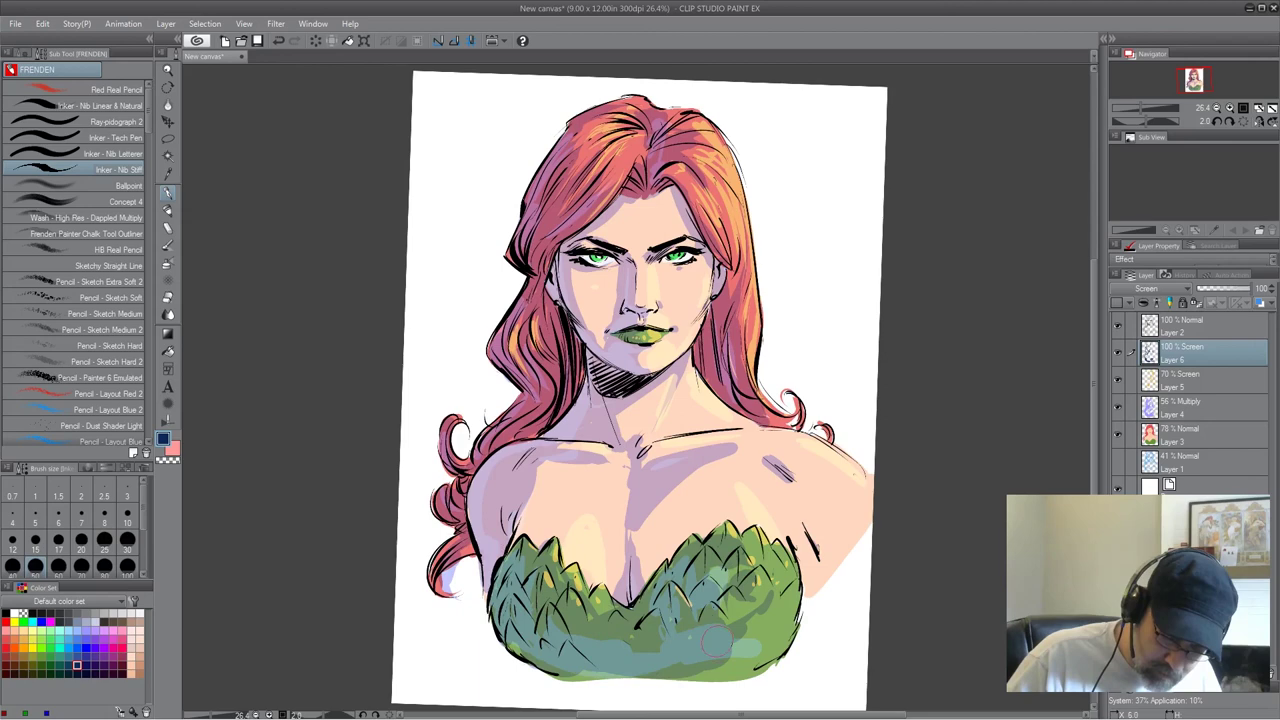
Choose white as the drawing colour and add a Normal layer above the inked Layer 2.
{"action": "left_click", "coordinate": [86, 613]}
{"action": "left_click", "coordinate": [1212, 414]}
{"action": "left_click_drag", "start_coordinate": [920, 563], "coordinate": [968, 410]}
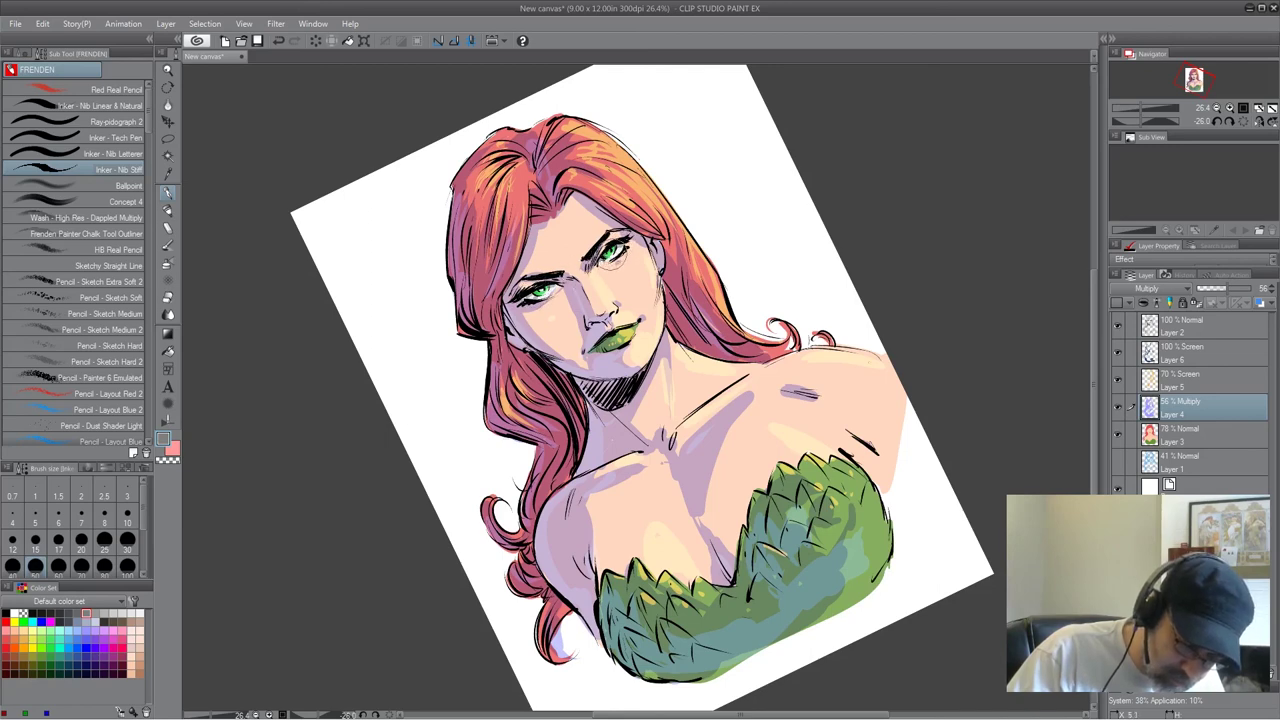
{"action": "left_click", "coordinate": [1205, 364]}
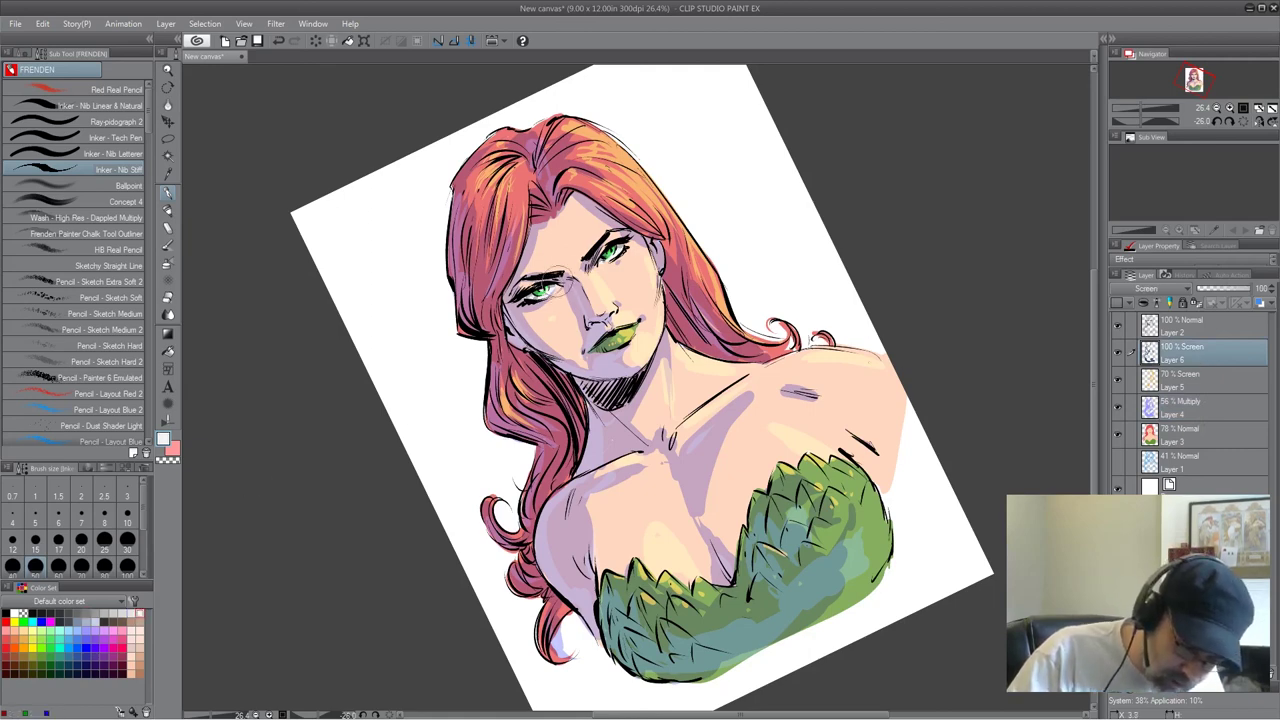
{"action": "left_click", "coordinate": [1208, 333]}
{"action": "key", "text": "ctrl+shift+n"}
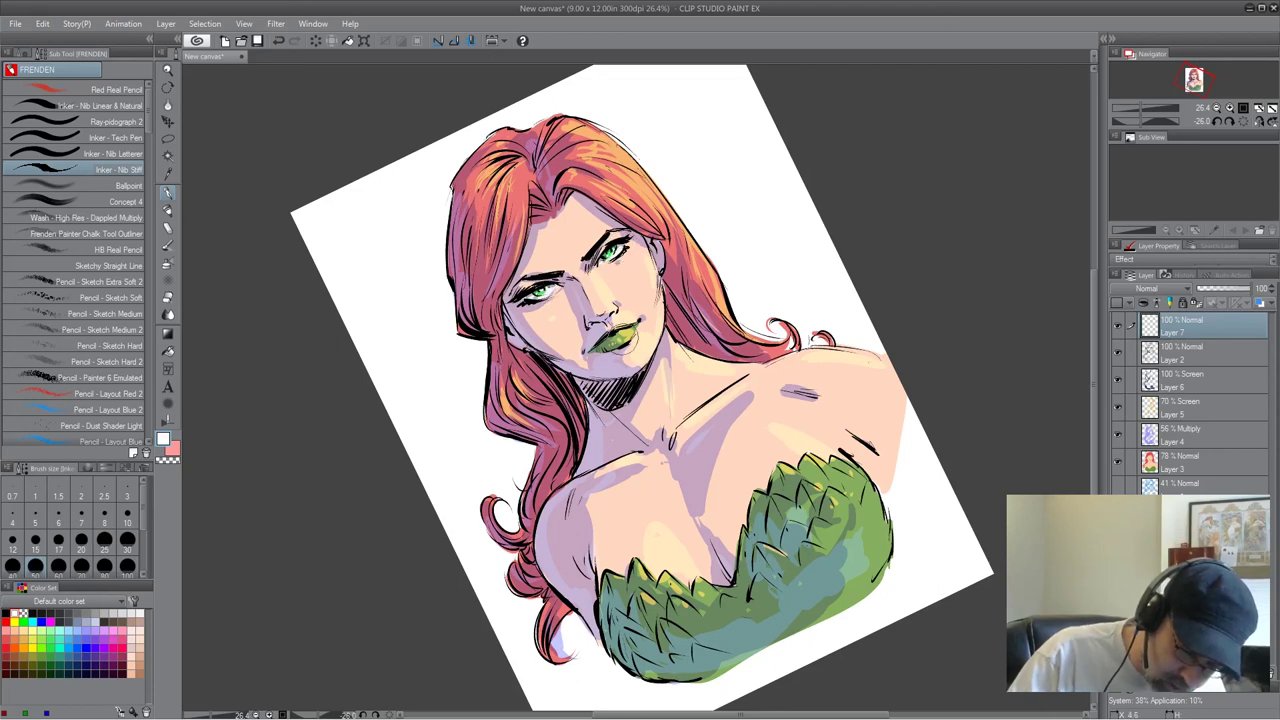
{"action": "key", "text": "shift+space"}
{"action": "mouse_move", "coordinate": [953, 298]}
{"action": "left_mouse_down"}
{"action": "mouse_move", "coordinate": [968, 425]}
{"action": "mouse_move", "coordinate": [985, 440]}
{"action": "left_mouse_up"}
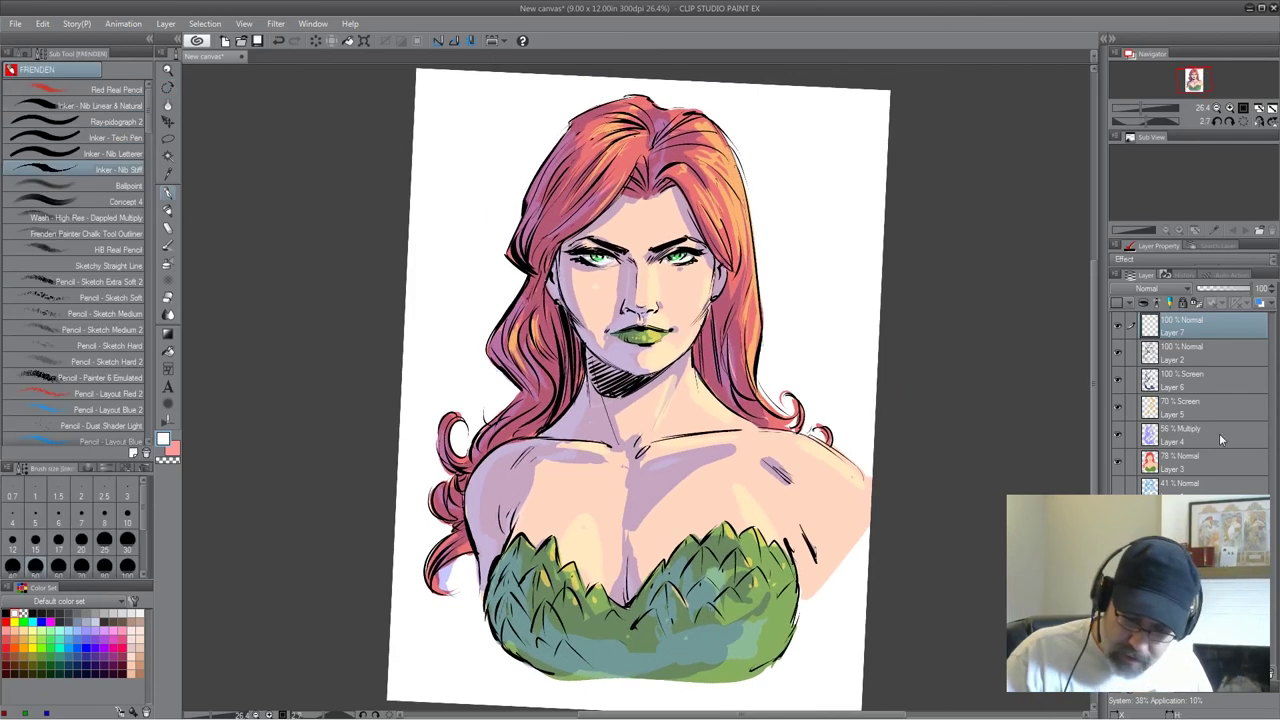
Choose red and add a layer directly above Layer 4, set to Multiply.
{"action": "left_click", "coordinate": [1211, 433]}
{"action": "left_click", "coordinate": [6, 639]}
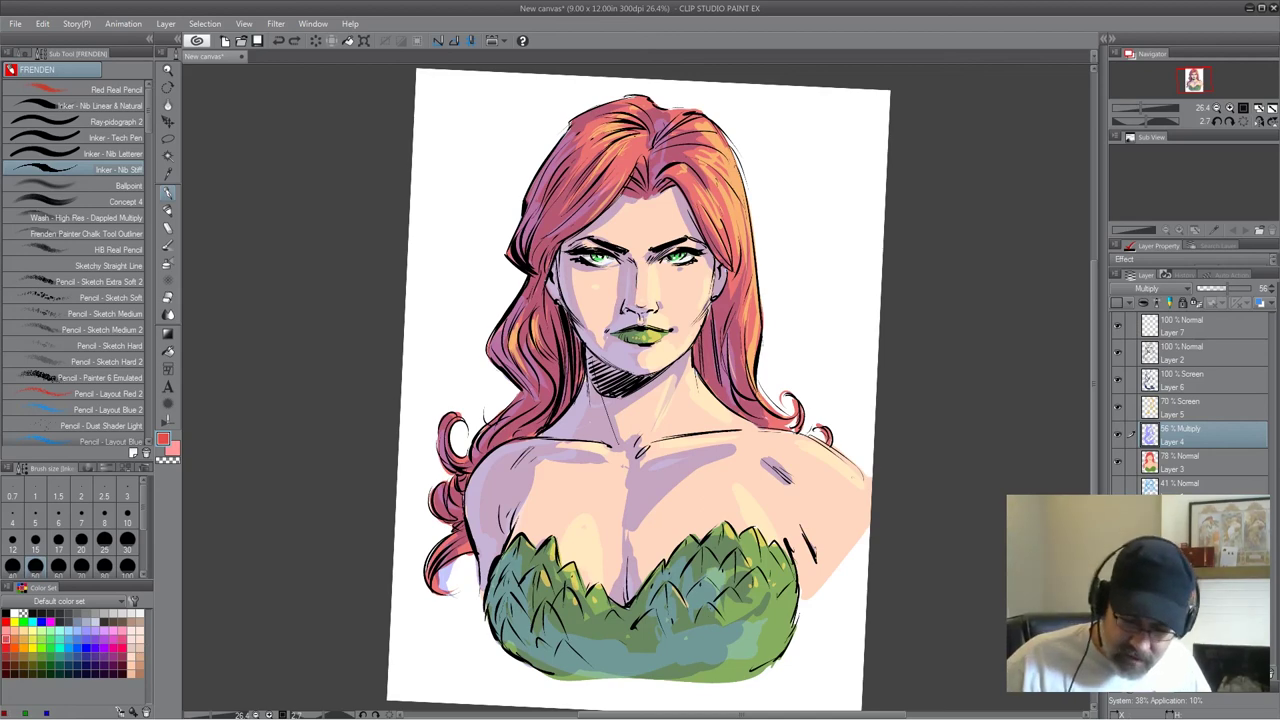
{"action": "left_click", "coordinate": [1166, 288]}
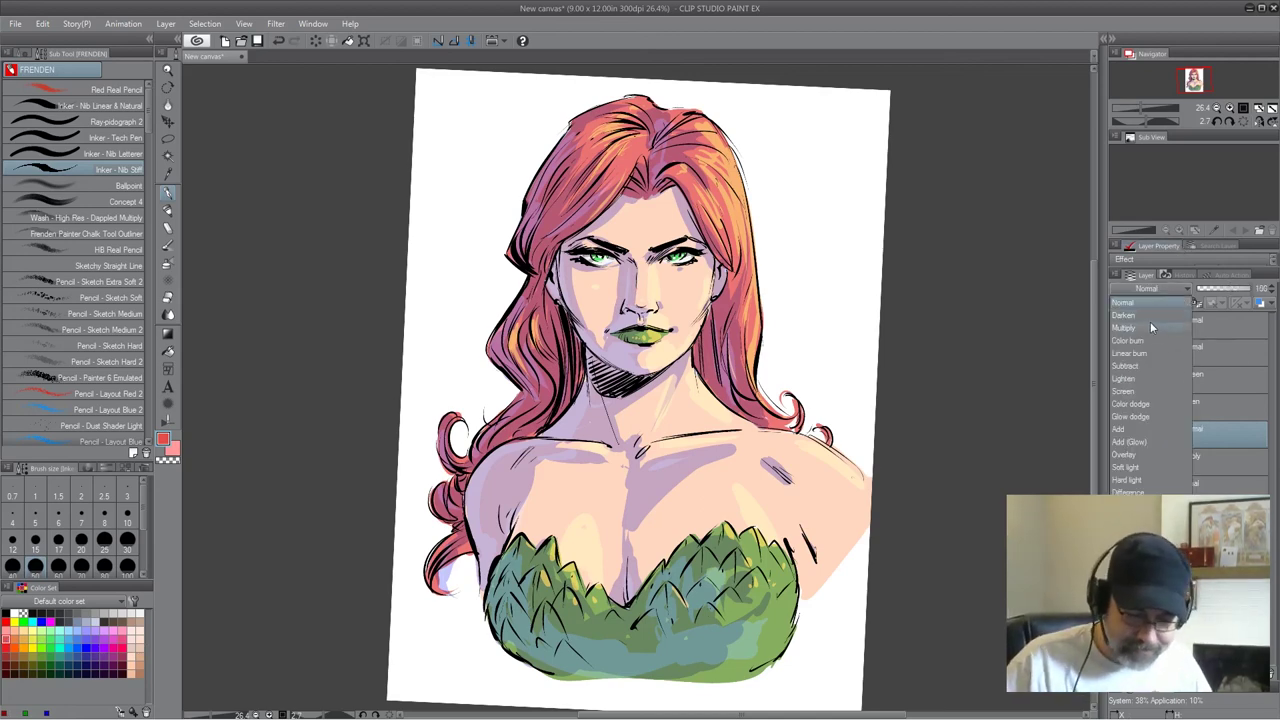
{"action": "left_click", "coordinate": [1150, 327]}
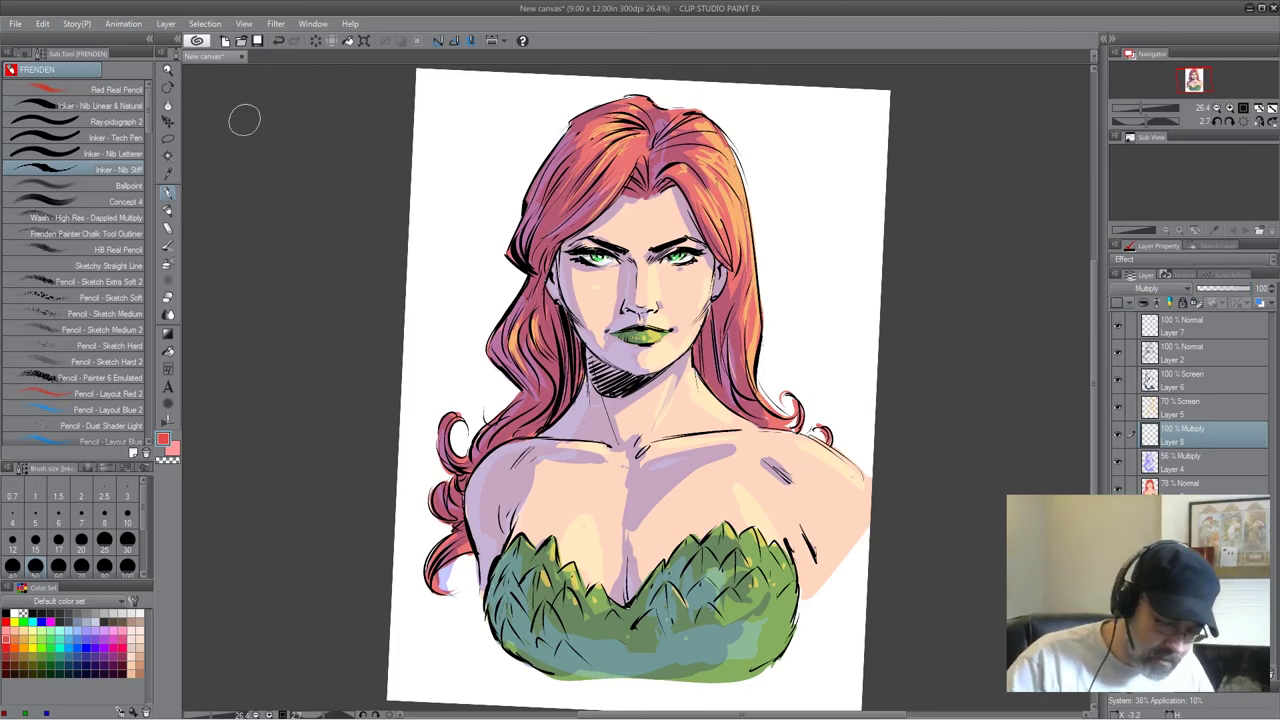
Paint a red blush on the nose, lower its layer's opacity to 30% and soften it with the Soft eraser.
{"action": "left_click_drag", "start_coordinate": [634, 292], "coordinate": [643, 302]}
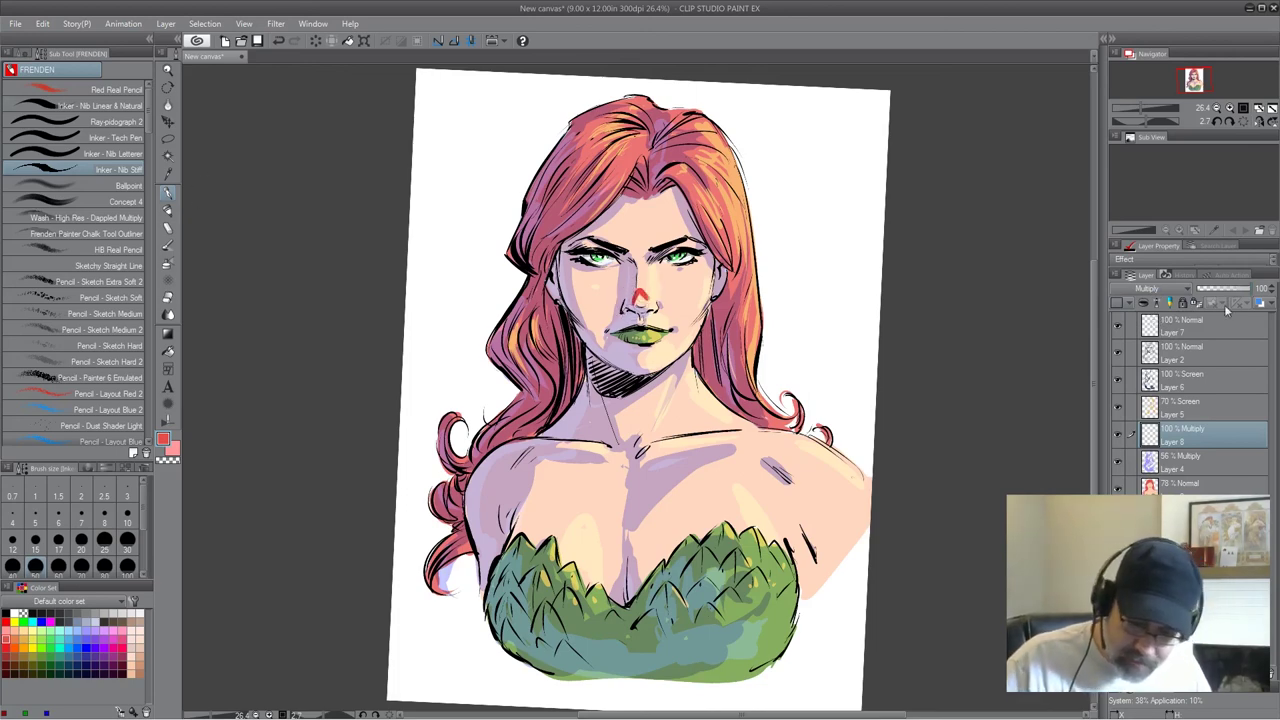
{"action": "left_click_drag", "start_coordinate": [1229, 292], "coordinate": [1207, 290]}
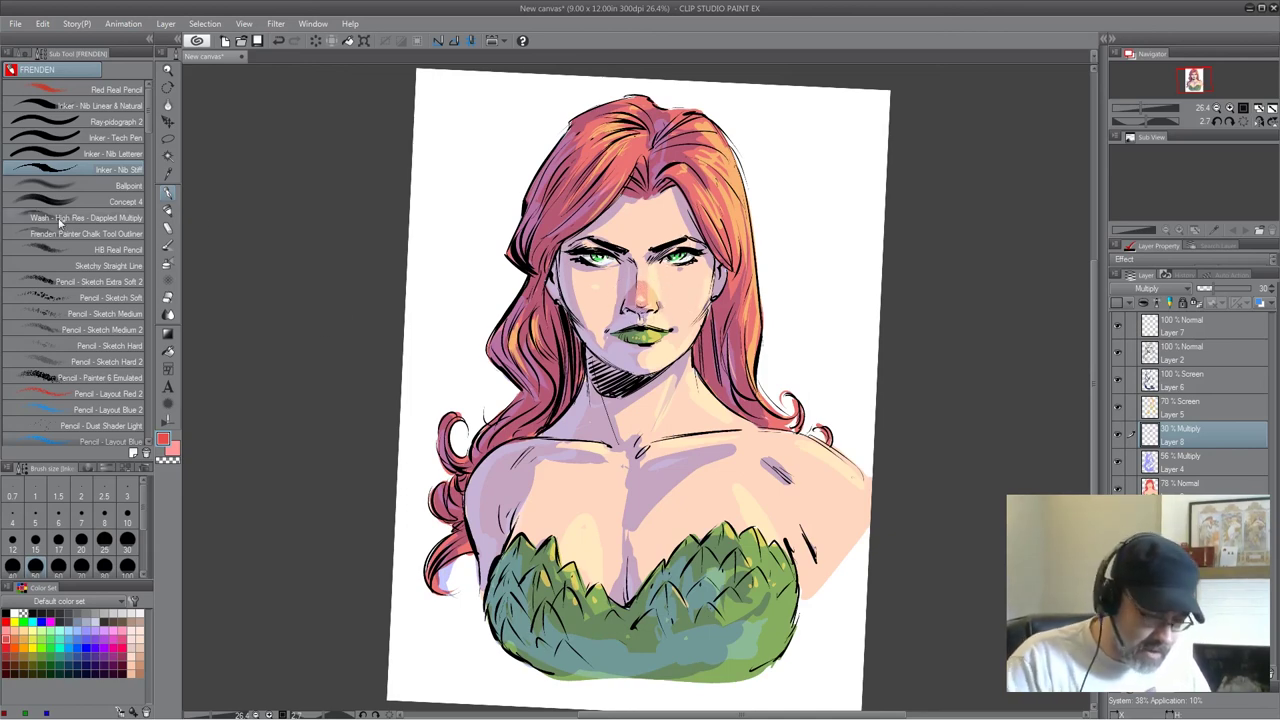
{"action": "key", "text": "e"}
{"action": "left_click", "coordinate": [126, 124]}
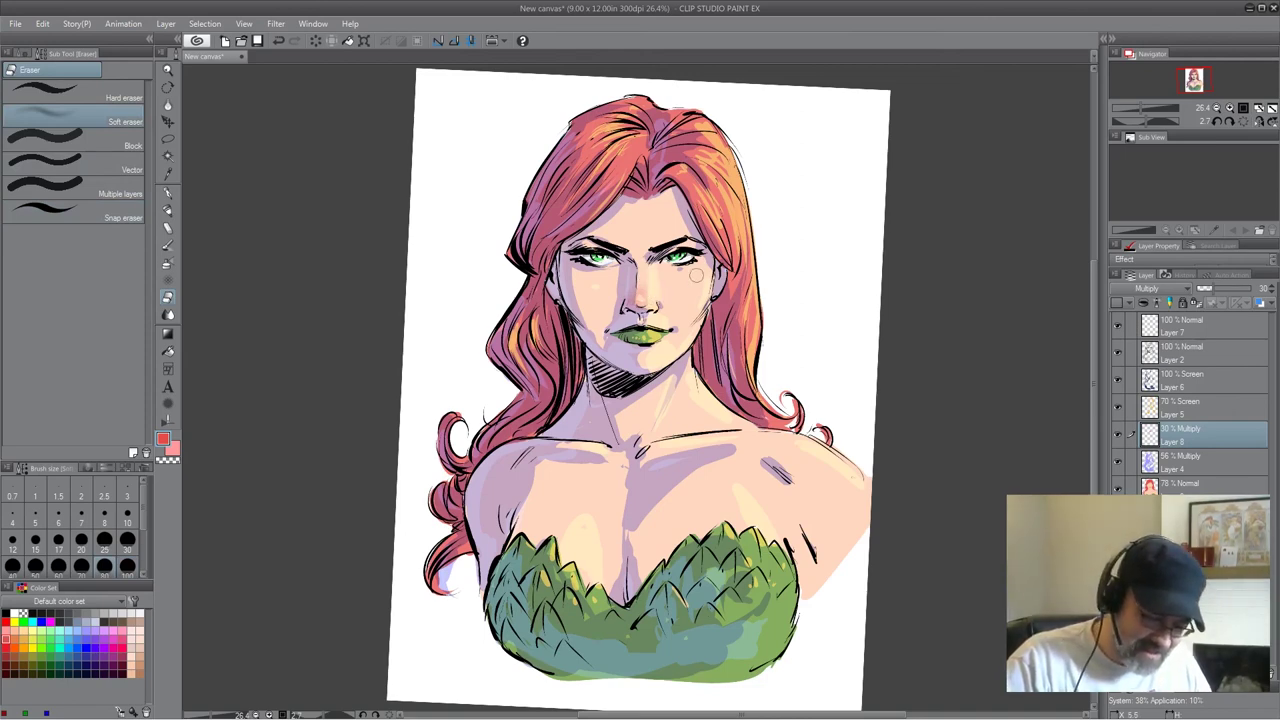
{"action": "key", "text": "p"}
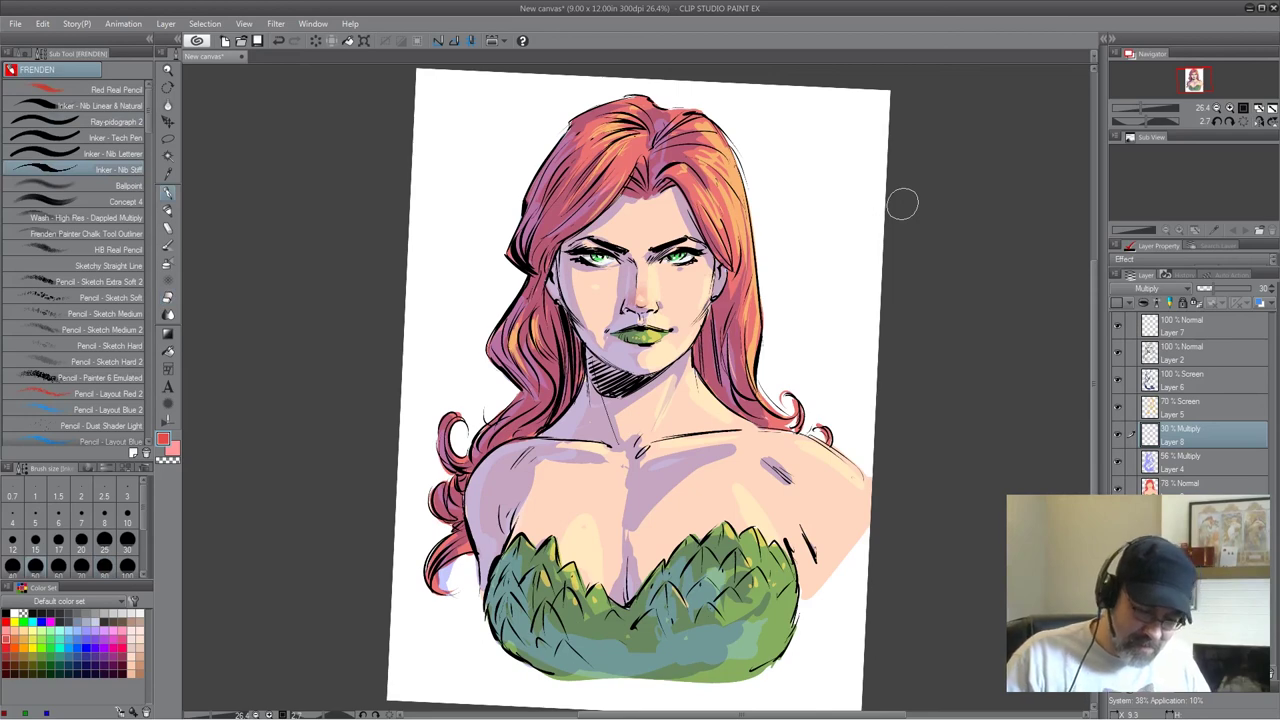
{"action": "key", "text": "shift+space"}
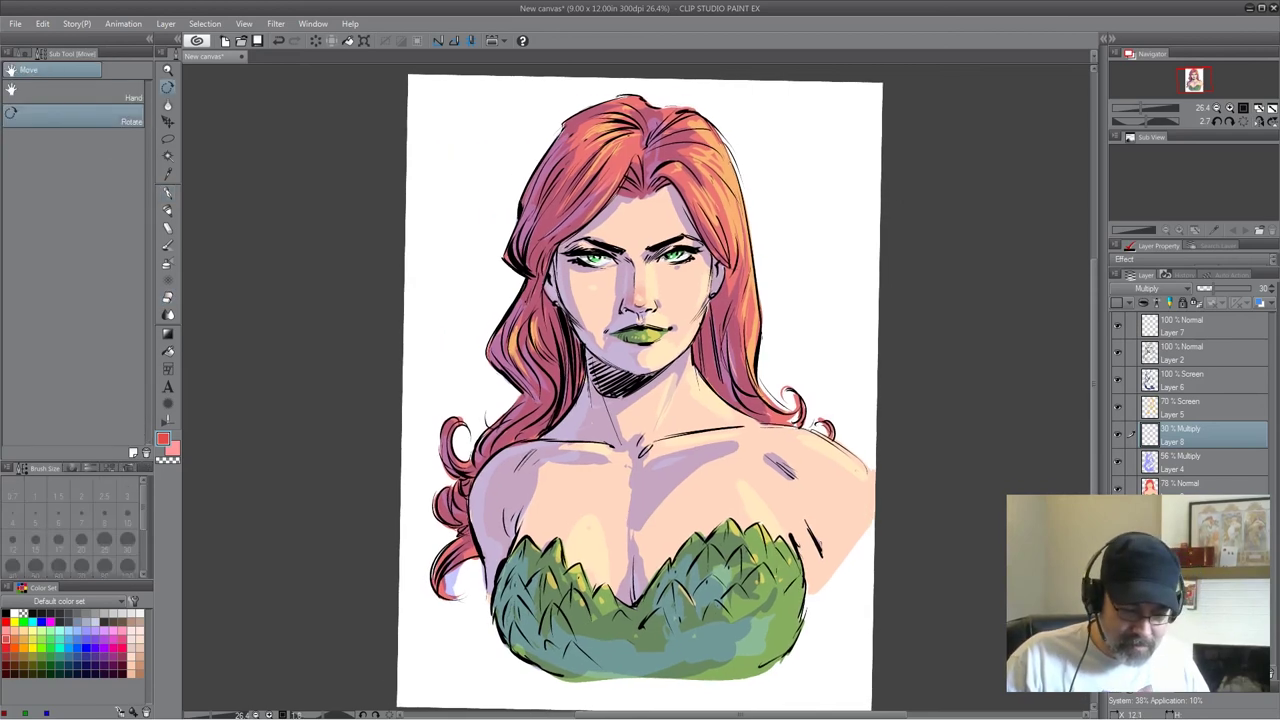